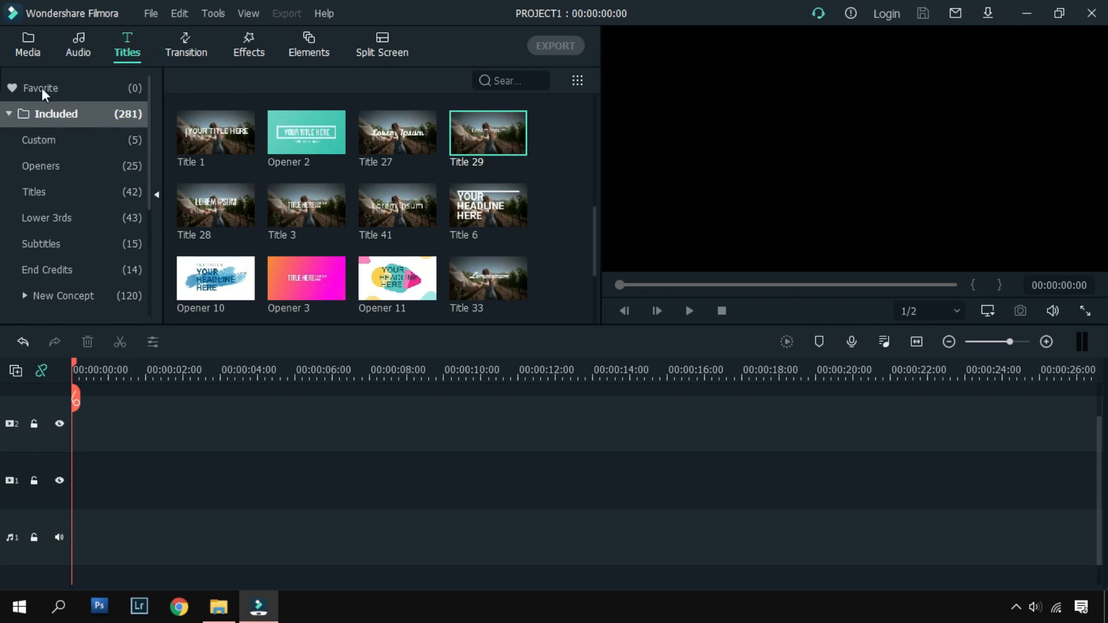
# - Add LS - Eveningland at the start of audio track 1, cut down to 00:00:21:04 with a fade-out at the end
pyautogui.click(27, 44)
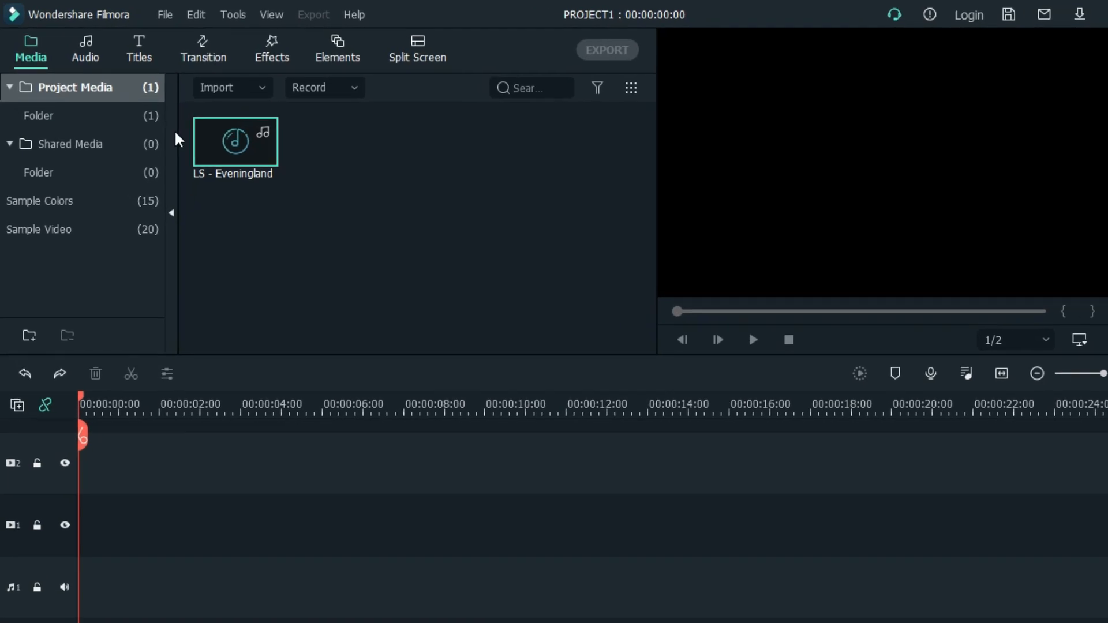
pyautogui.moveTo(278, 183)
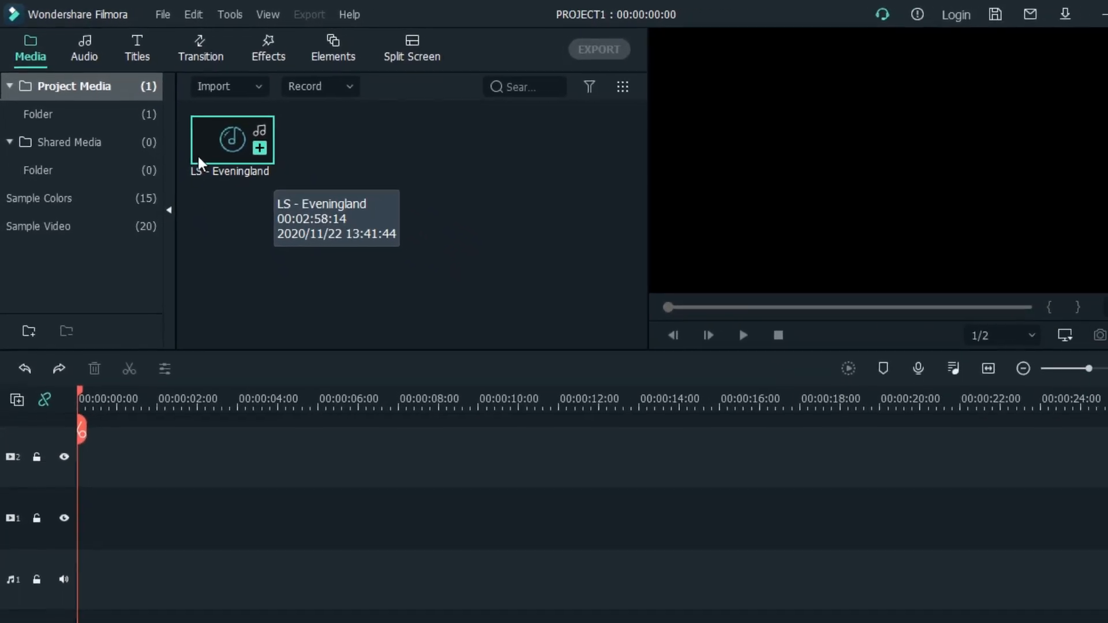
pyautogui.moveTo(199, 157); pyautogui.dragTo(180, 590)
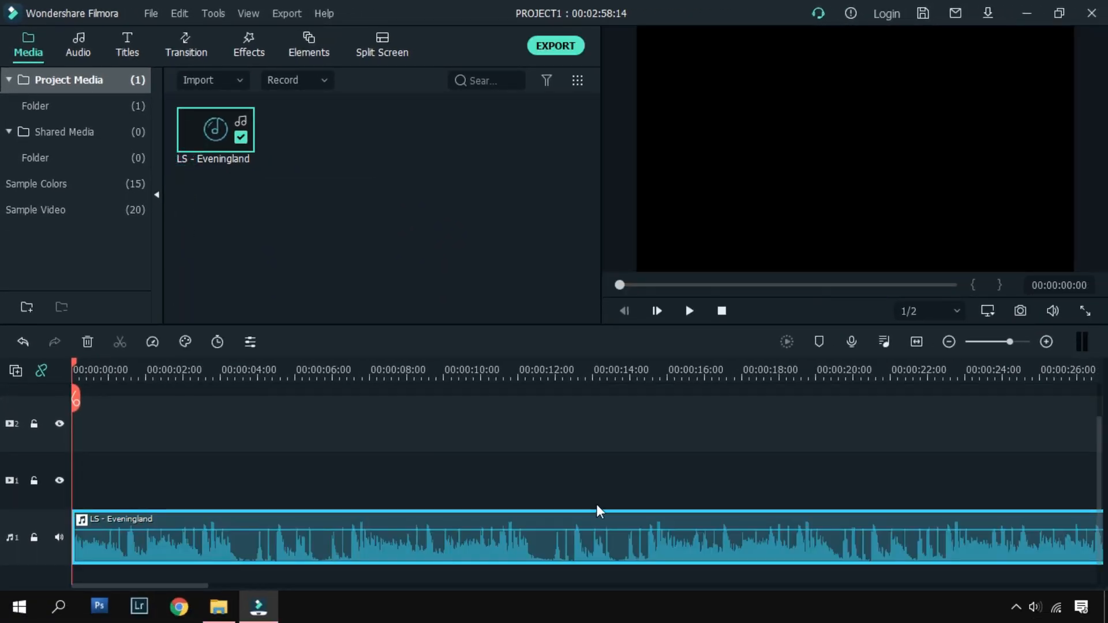
pyautogui.click(916, 341)
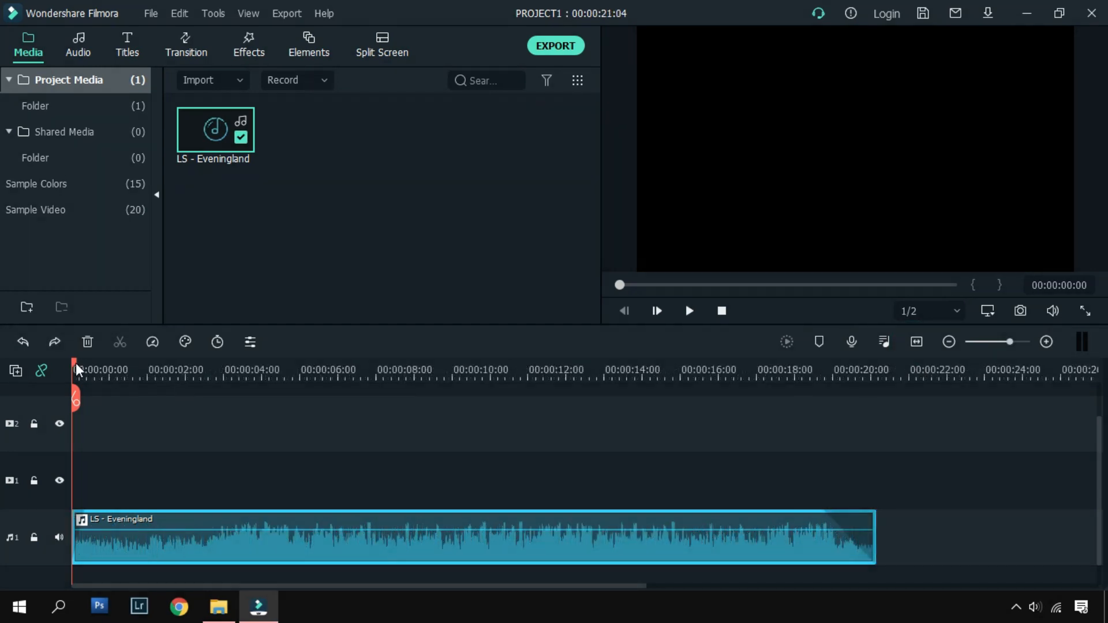
# - Play the shortened music clip from start to end and return the playhead to the beginning
pyautogui.moveTo(74, 365); pyautogui.dragTo(877, 444)
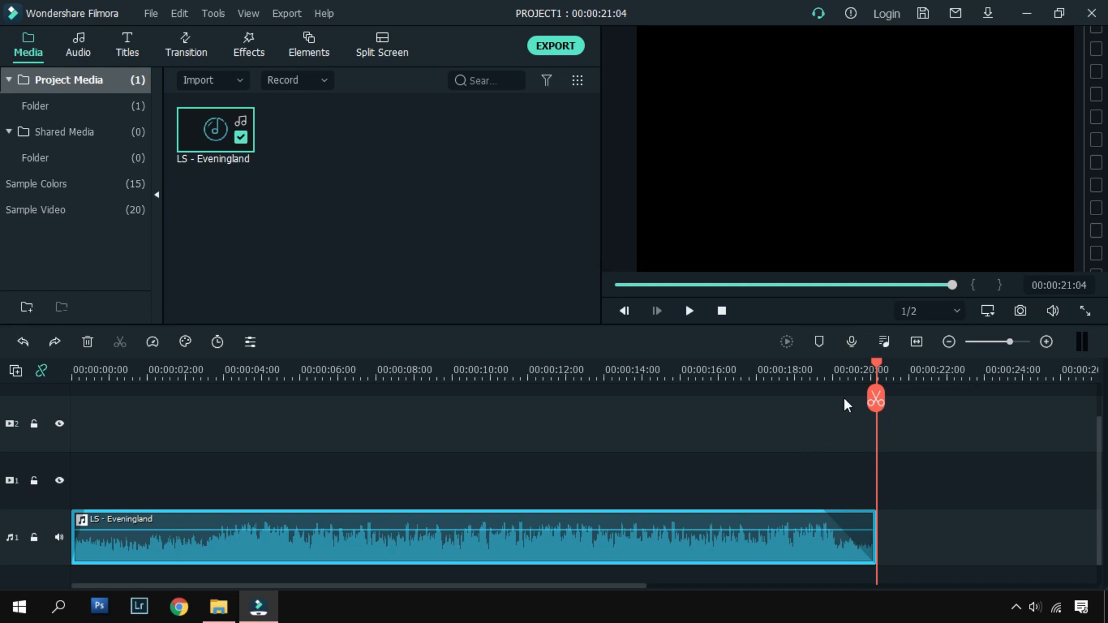
pyautogui.press('Home')
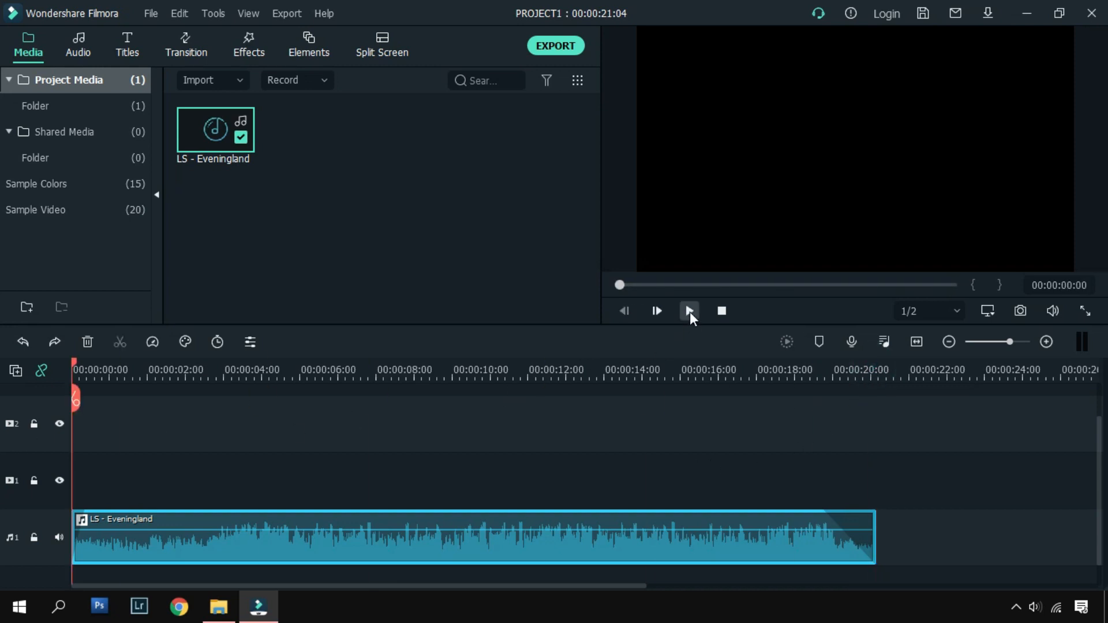
pyautogui.click(689, 312)
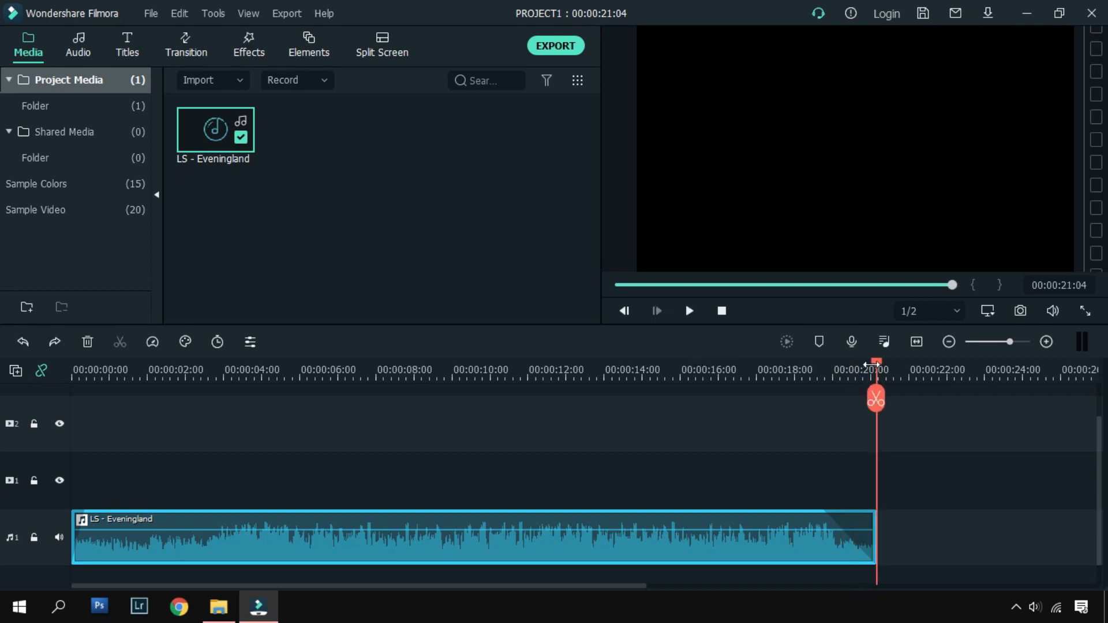
pyautogui.moveTo(874, 364); pyautogui.dragTo(43, 452)
pyautogui.click(215, 547)
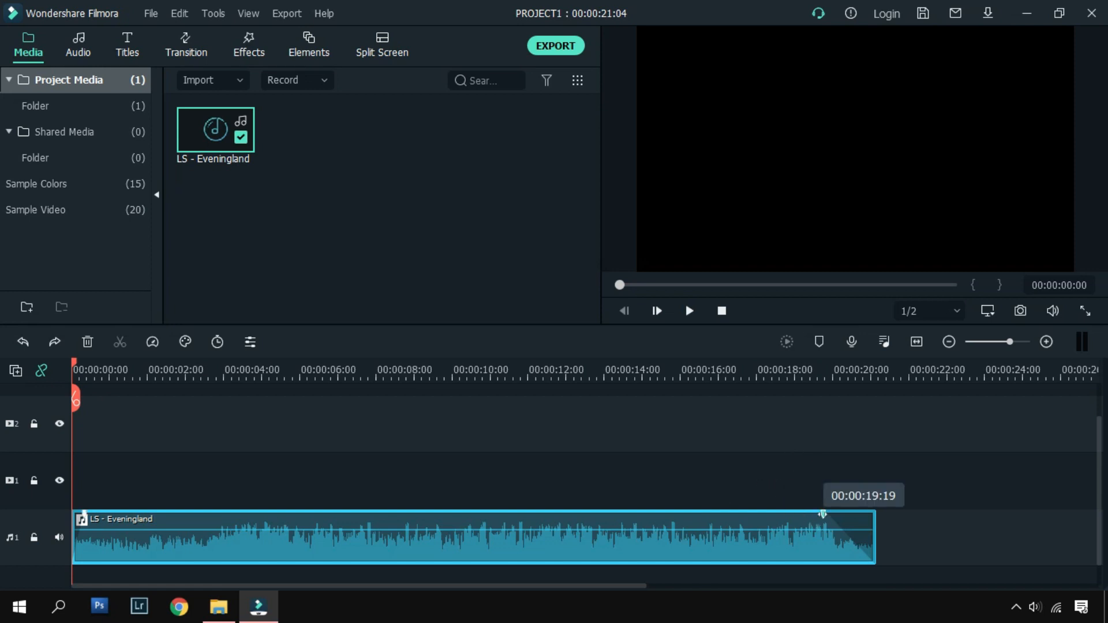
# - Place Title 29 at the start of video track 1 and extend it to end at about 00:00:08:12
pyautogui.click(131, 49)
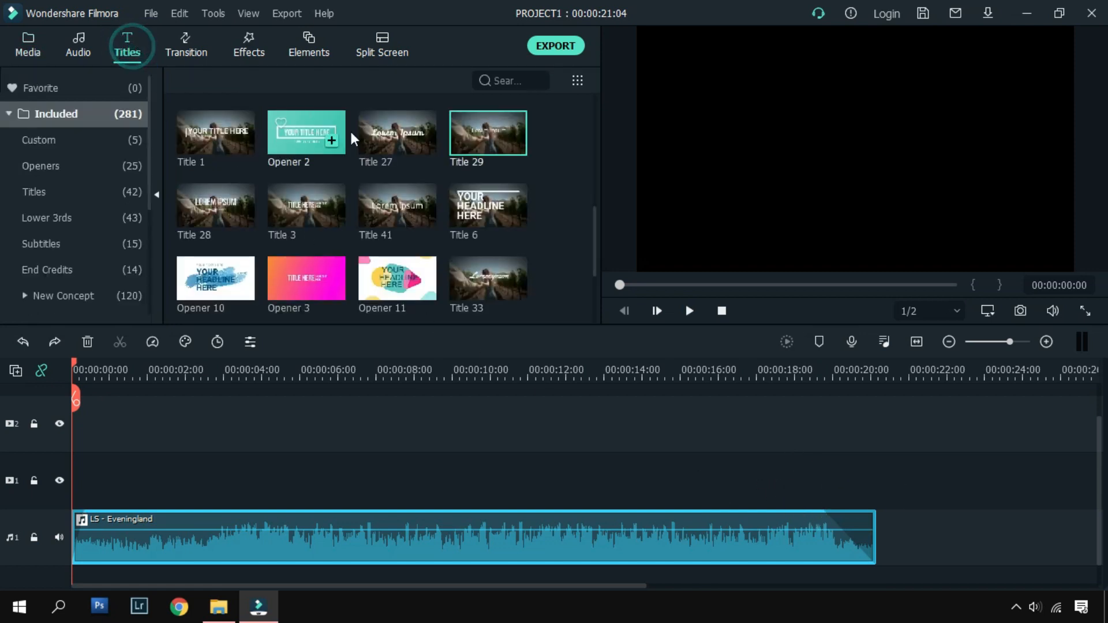
pyautogui.moveTo(458, 151); pyautogui.dragTo(243, 483)
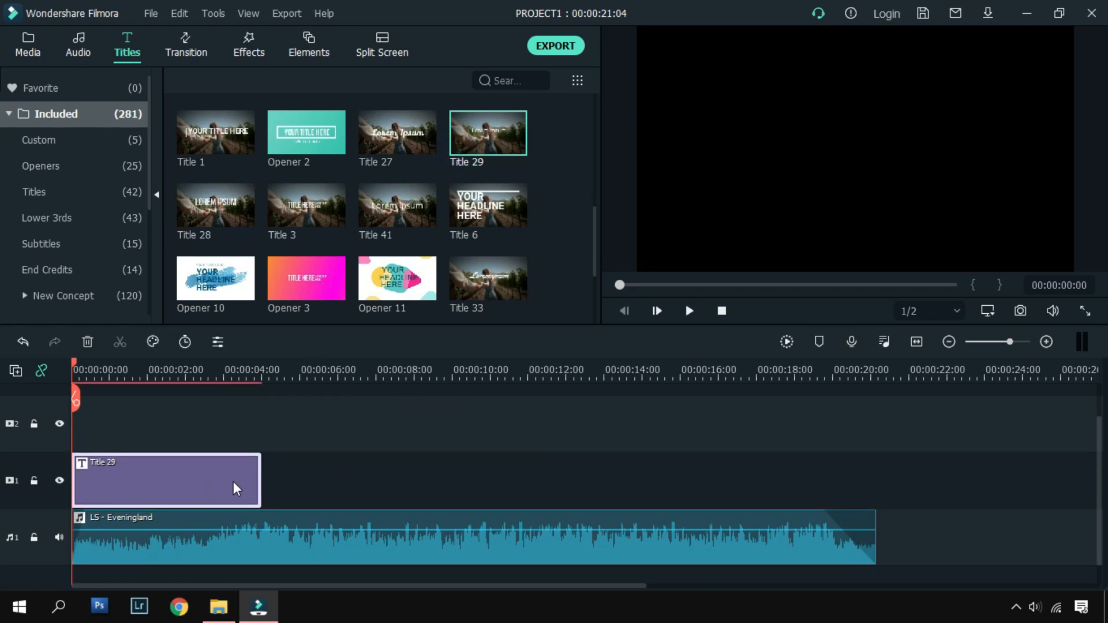
pyautogui.click(442, 548)
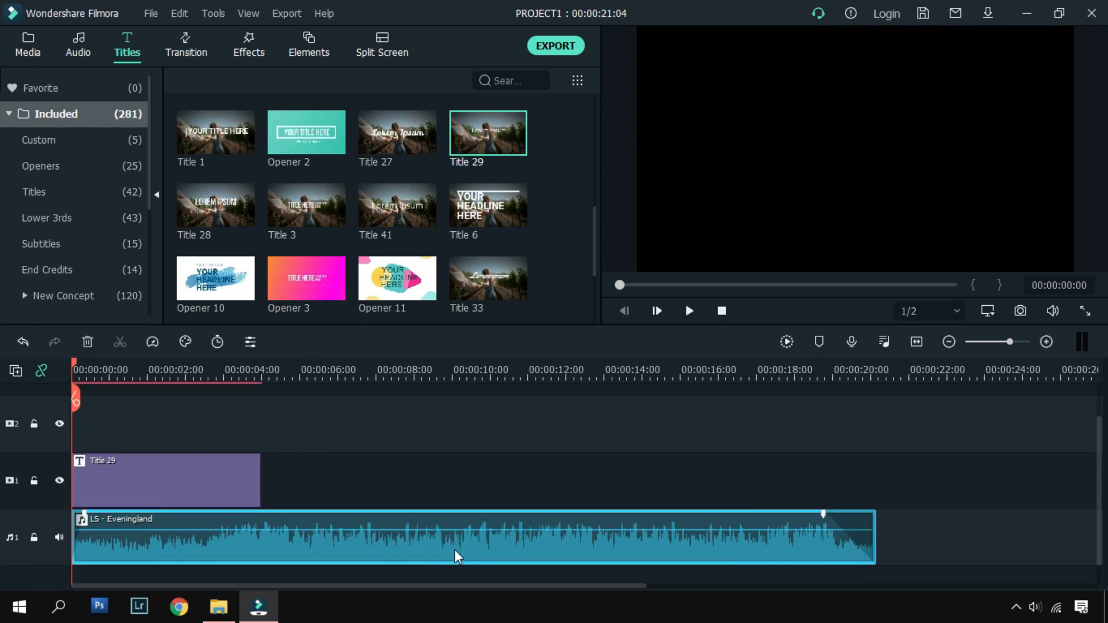
pyautogui.moveTo(260, 479); pyautogui.dragTo(390, 479)
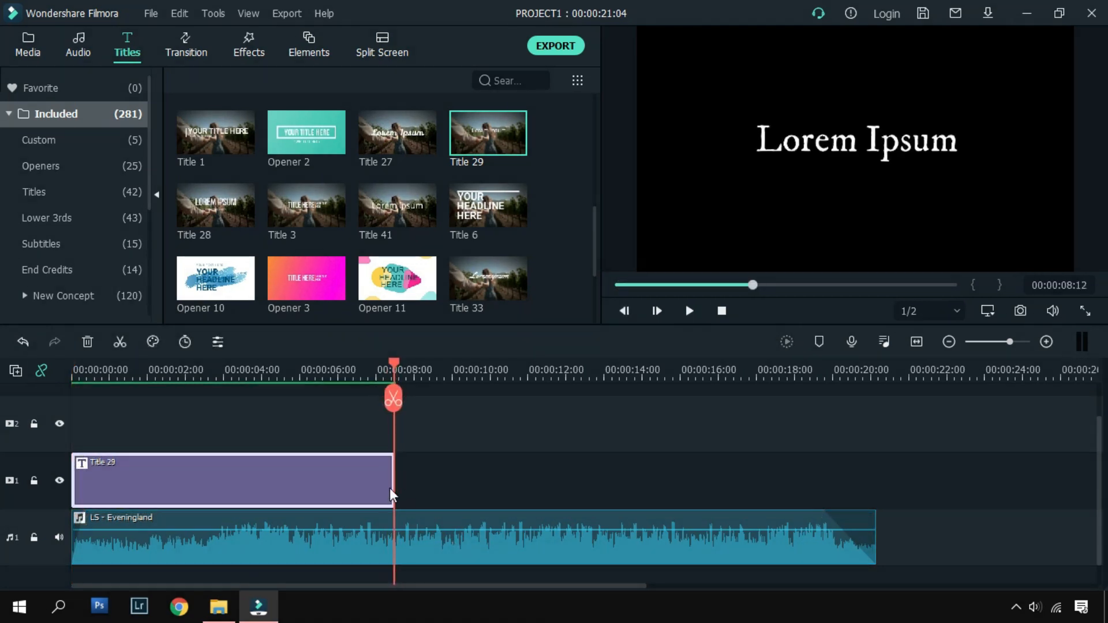
# - Change the title's text to TRENDY in italic LEMON MILK Bold, size 100, using the advanced text editor
pyautogui.doubleClick(334, 484)
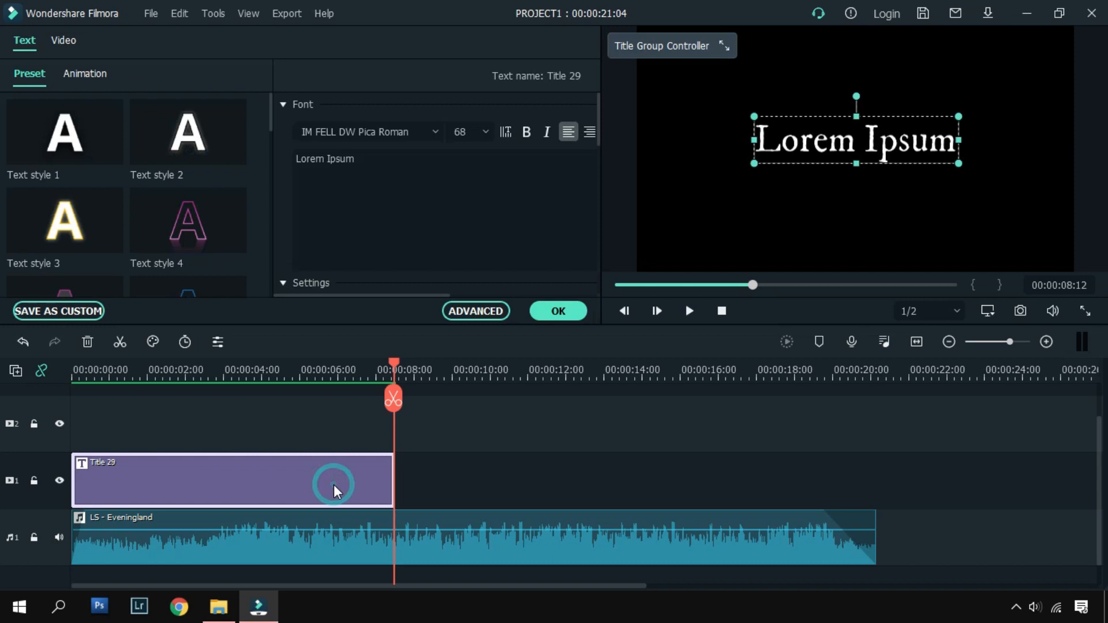
pyautogui.click(489, 309)
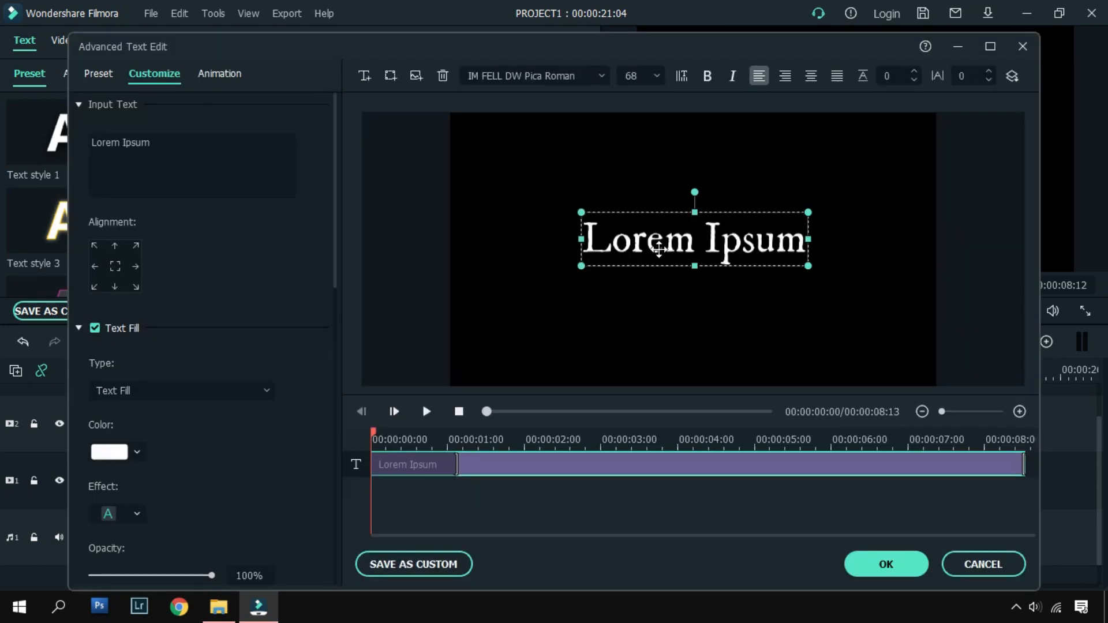
pyautogui.doubleClick(658, 249)
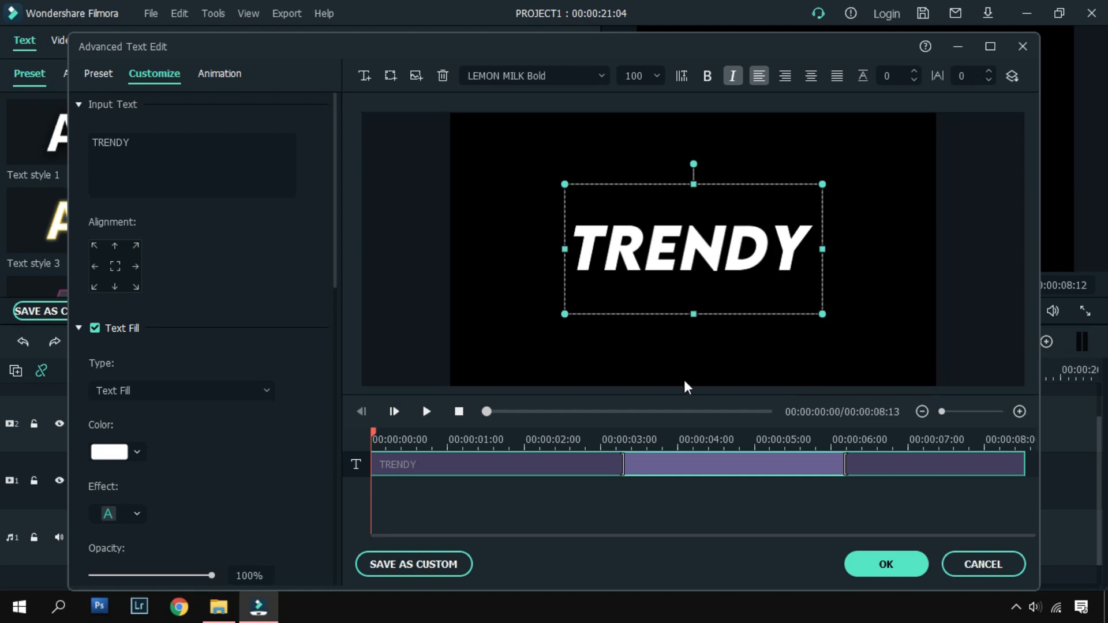
# - Apply the Drop1 animation to the TRENDY text, preview it, and accept the advanced text edits
pyautogui.click(220, 74)
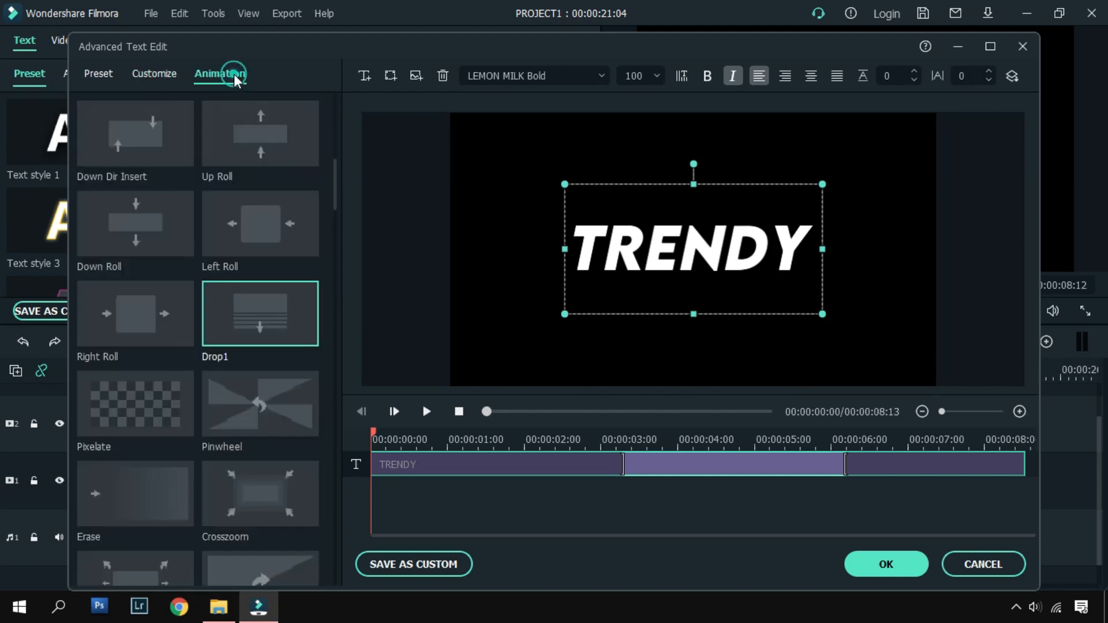
pyautogui.click(225, 337)
pyautogui.click(434, 415)
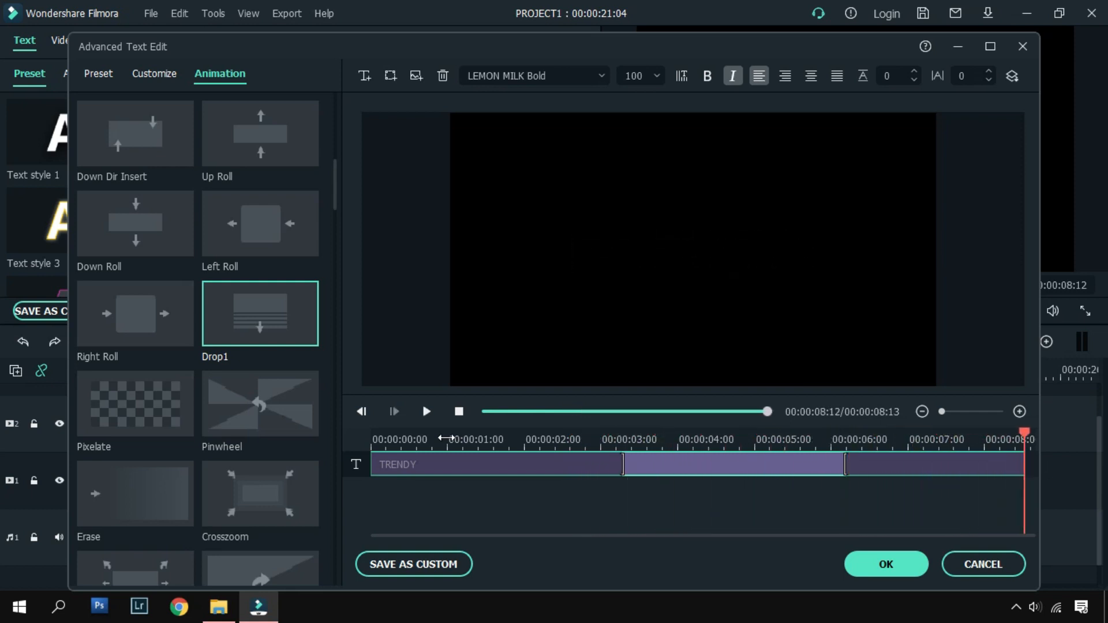
pyautogui.click(867, 567)
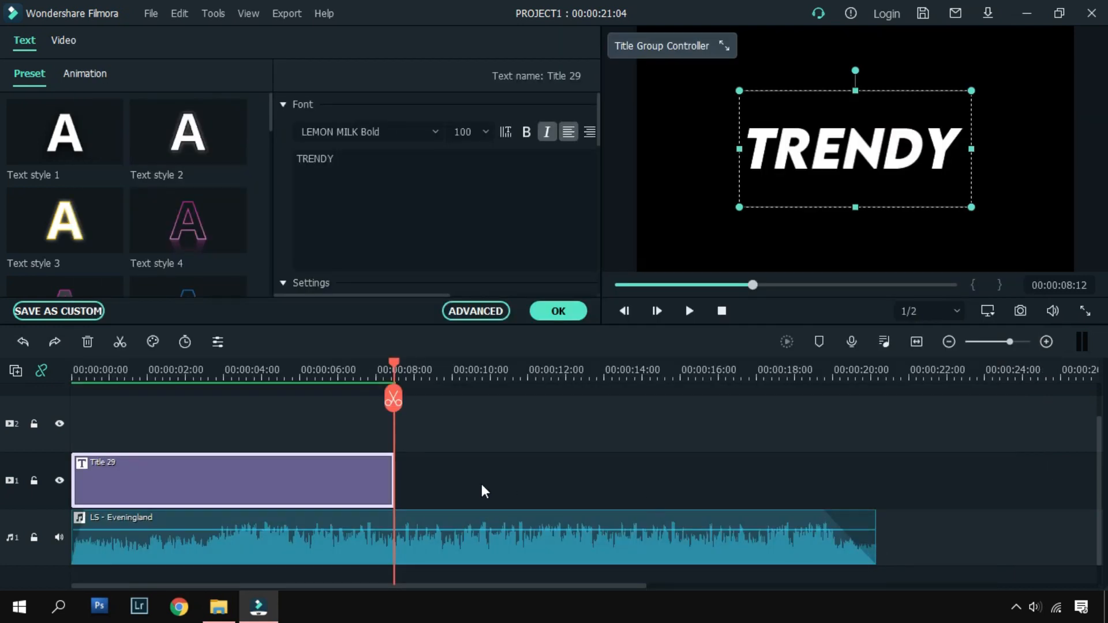
# - Duplicate the TRENDY title directly after the original on video track 1 and shorten the copy to end at about 00:00:15:02
pyautogui.rightClick(299, 488)
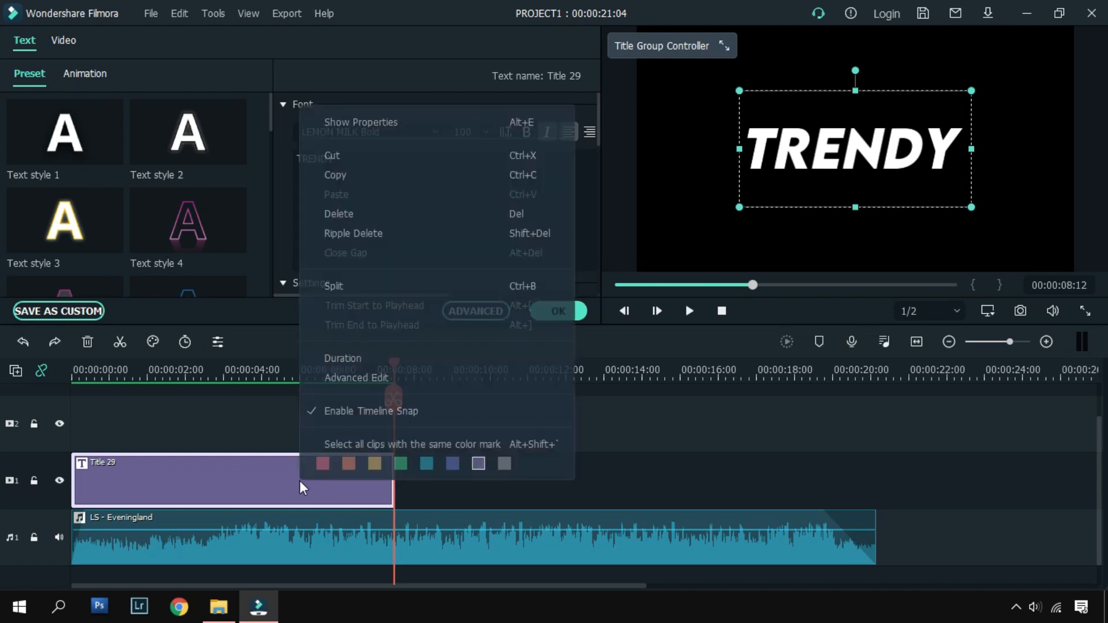
pyautogui.click(358, 173)
pyautogui.hotkey('ctrl', 'v')
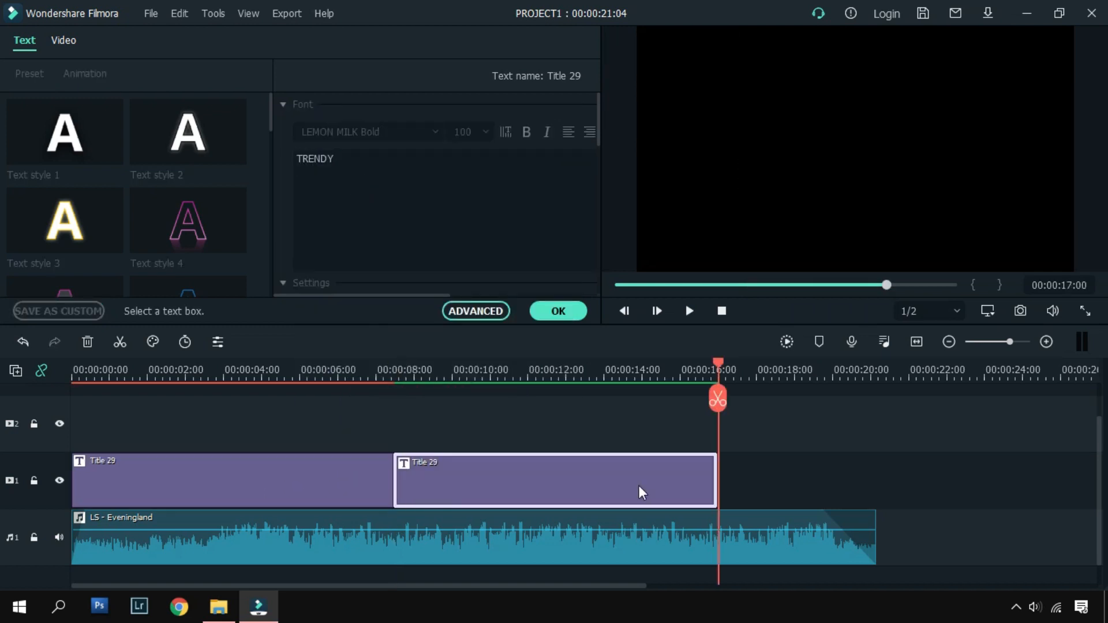
pyautogui.click(395, 378)
pyautogui.press('space')
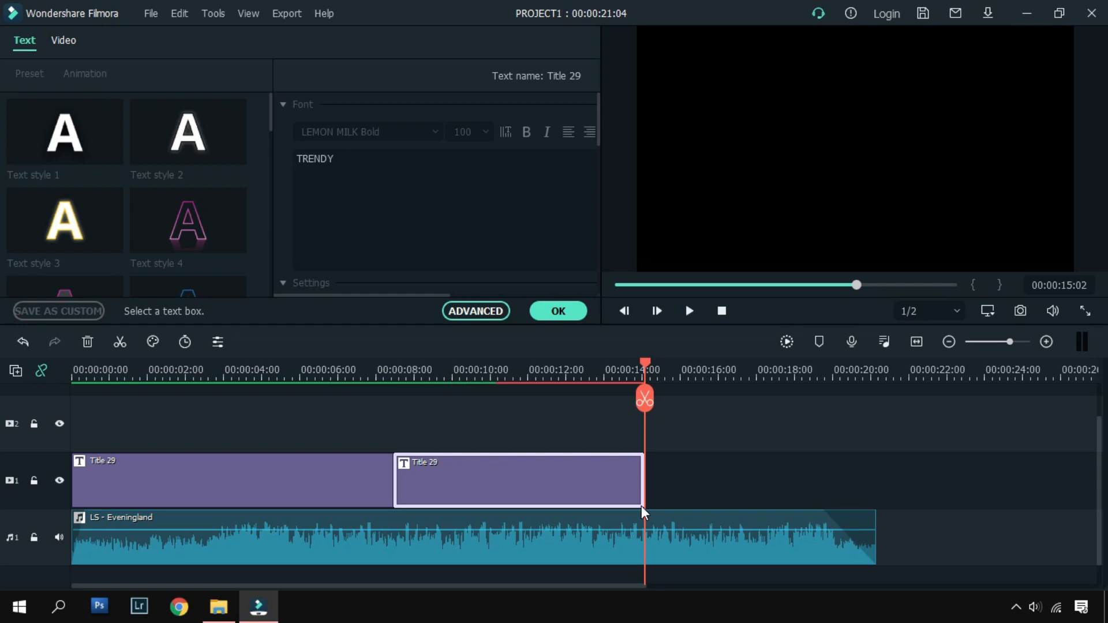
# - Change the second title's text to HAIDEK, adjust its animation timing, and preview the result before accepting it
pyautogui.click(593, 490)
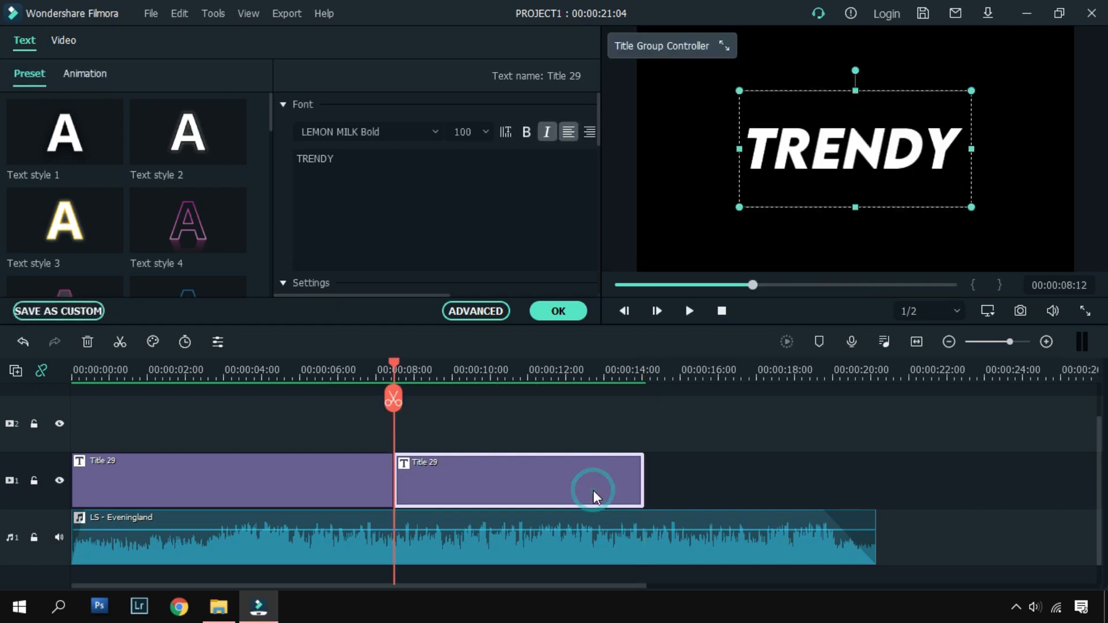
pyautogui.click(482, 315)
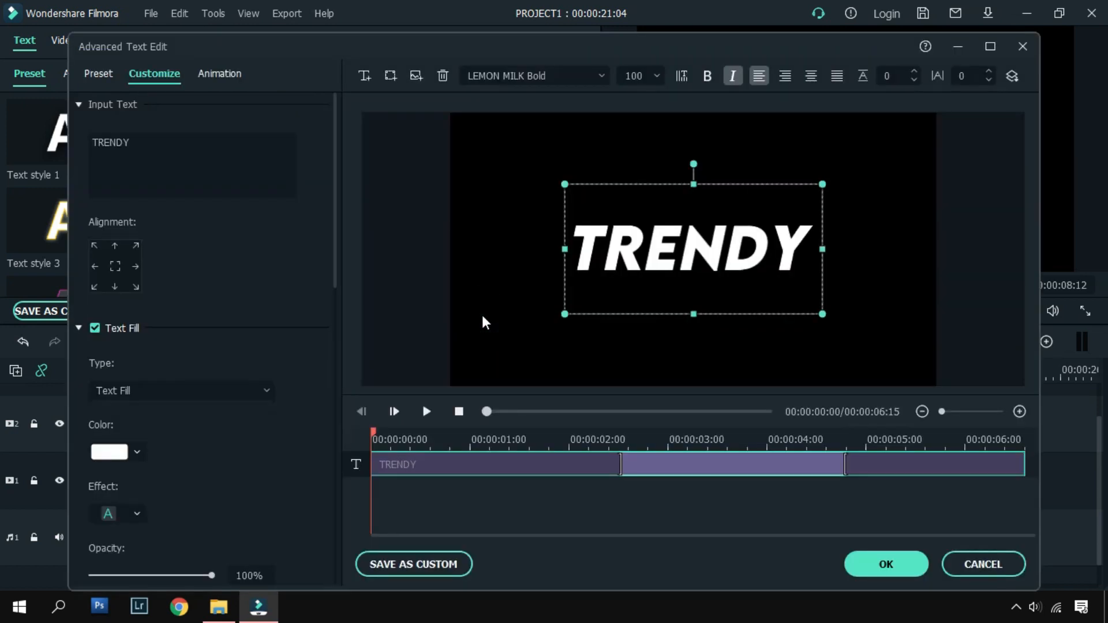
pyautogui.doubleClick(588, 251)
pyautogui.hotkey('ctrl', 'a')
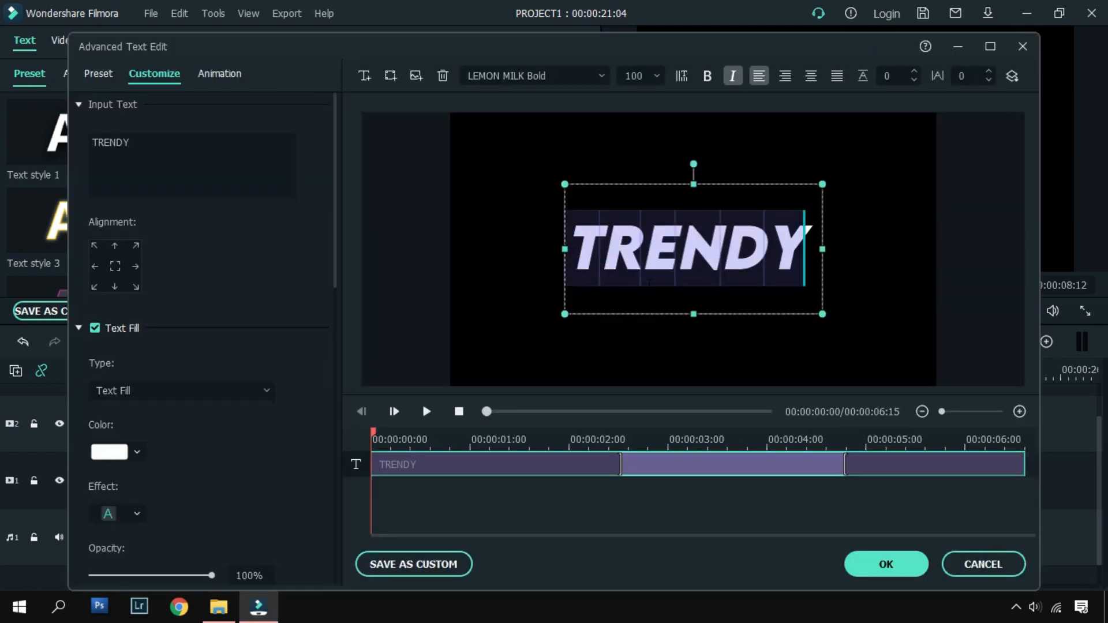
pyautogui.write('HAIDEK')
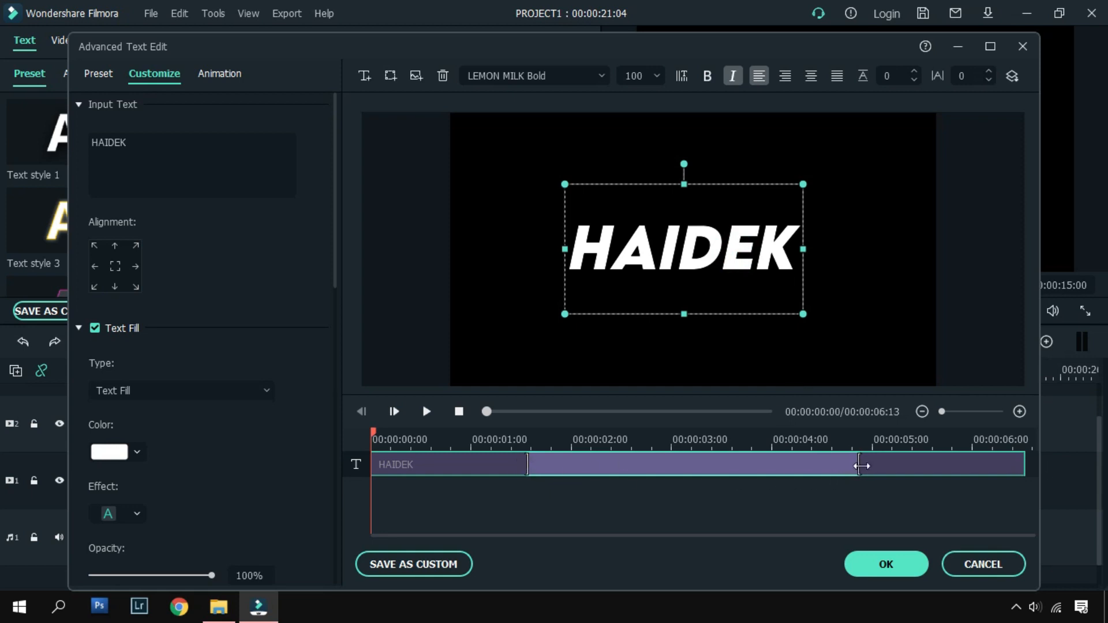
pyautogui.click(426, 411)
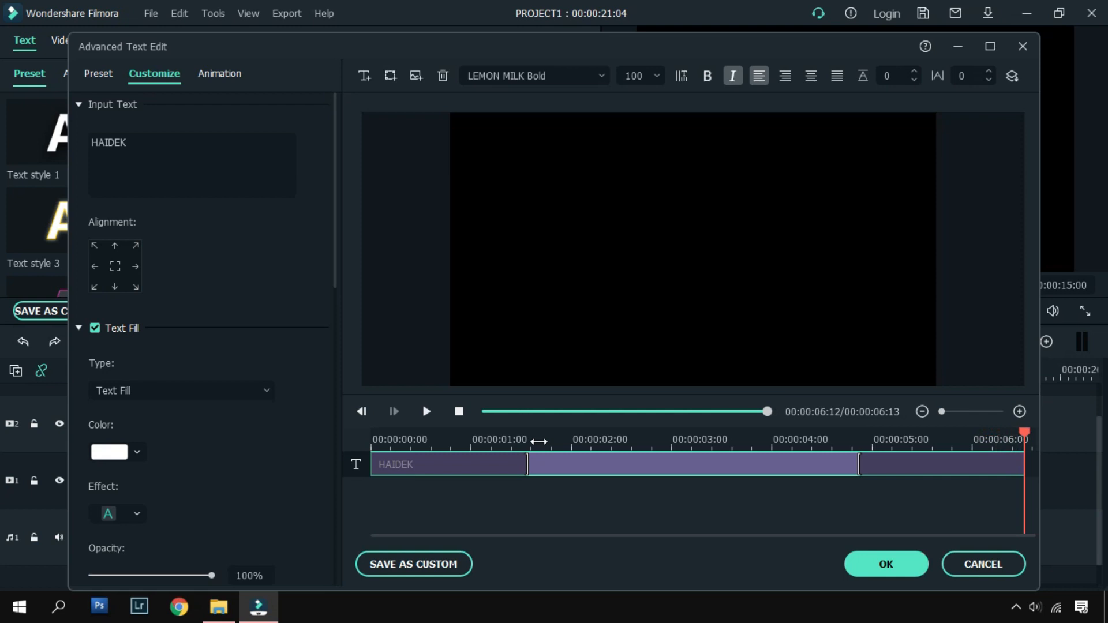
pyautogui.click(880, 568)
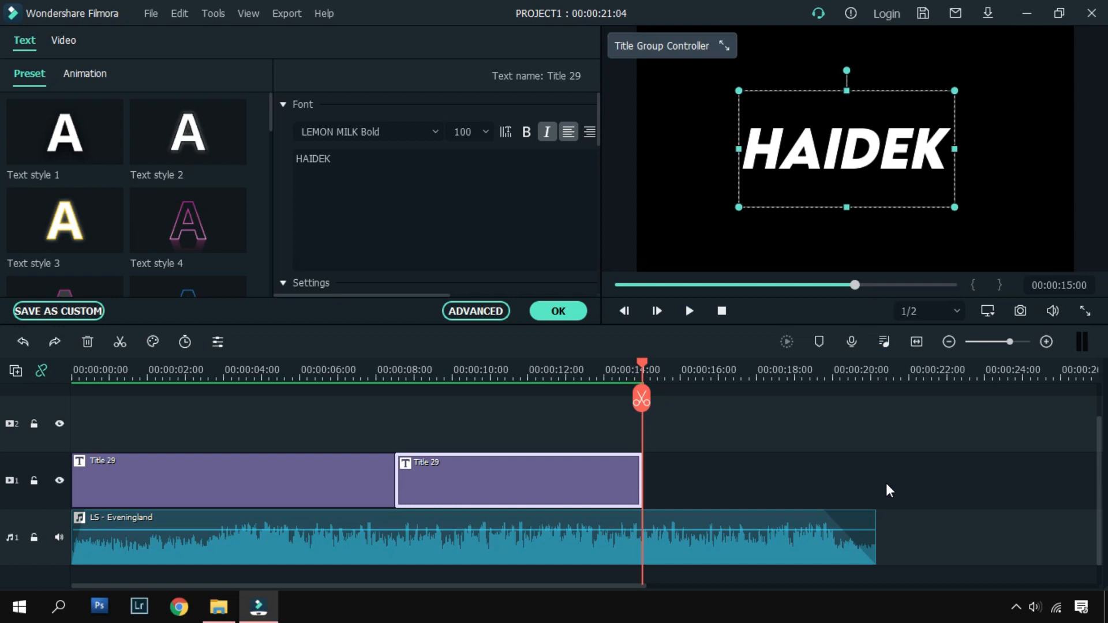
# - Paste a third title copy after the second, ending with the music, and change its text to SUBSCRIBE
pyautogui.hotkey('ctrl', 'v')
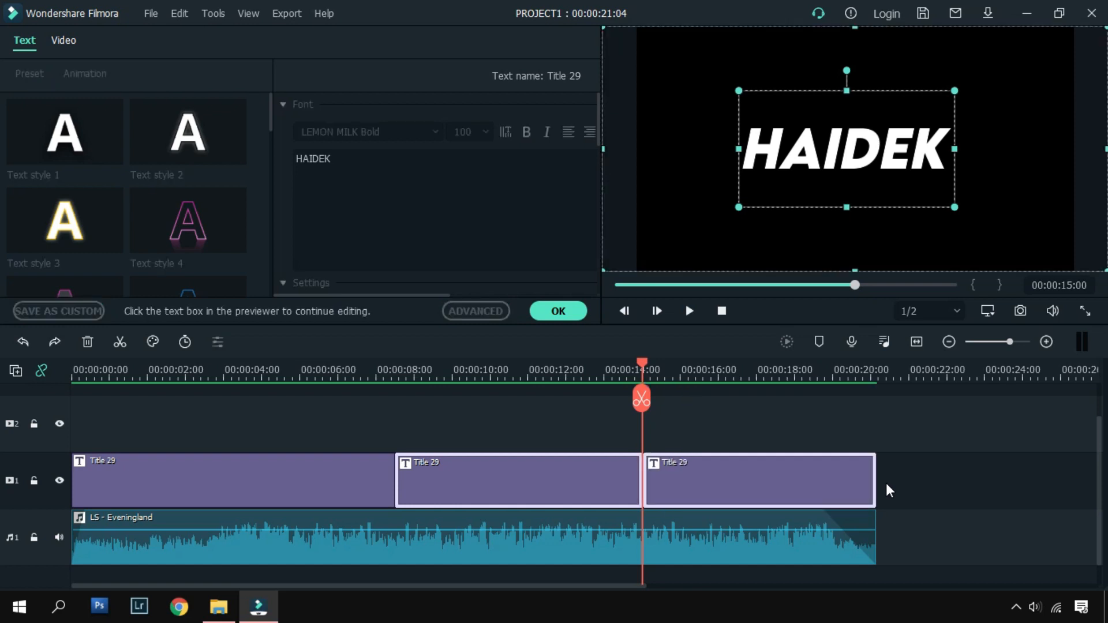
pyautogui.doubleClick(819, 486)
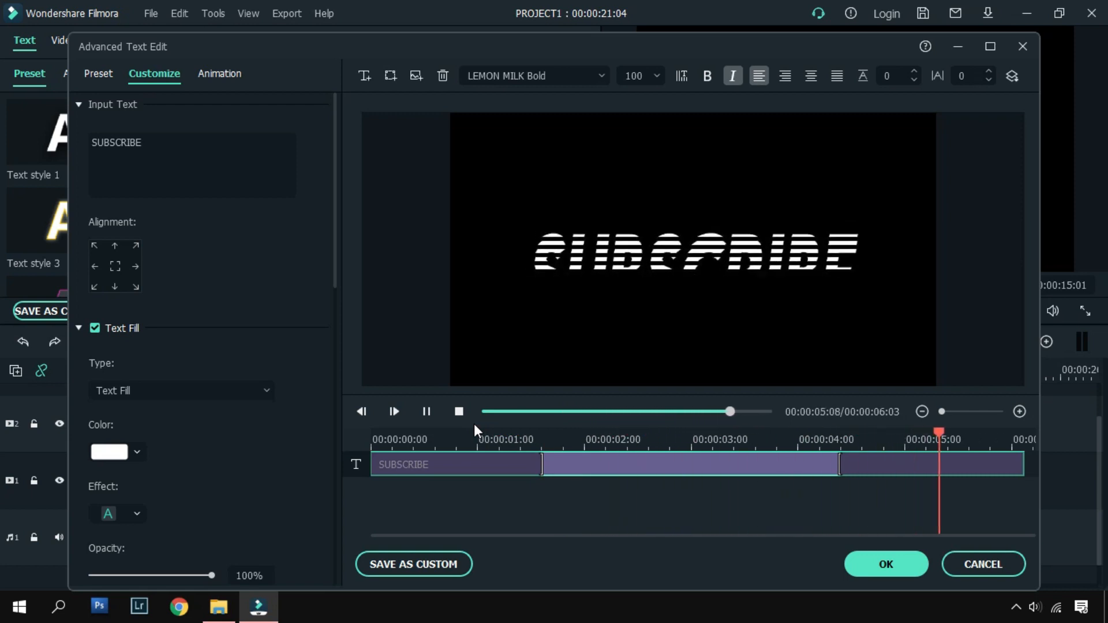
pyautogui.click(874, 565)
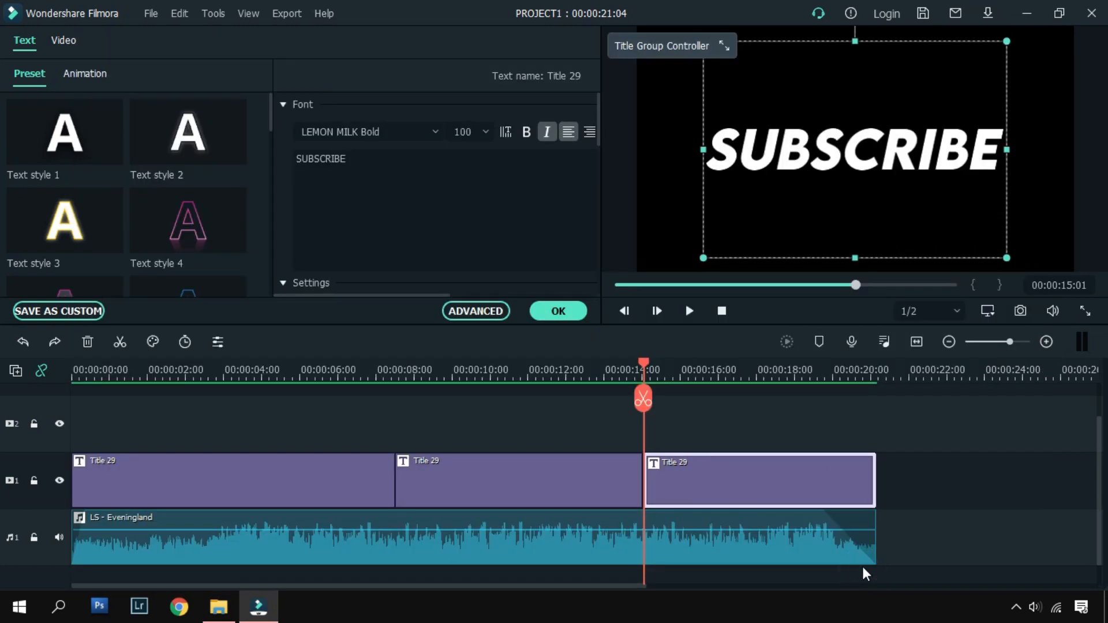
pyautogui.click(568, 315)
pyautogui.moveTo(643, 372); pyautogui.dragTo(72, 490)
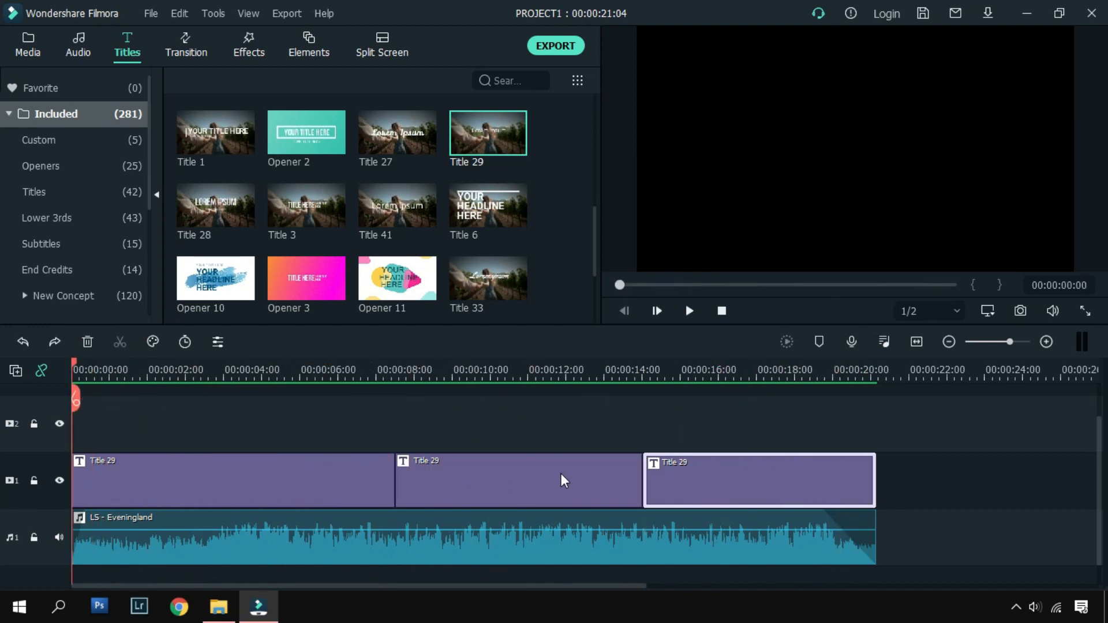
pyautogui.click(737, 423)
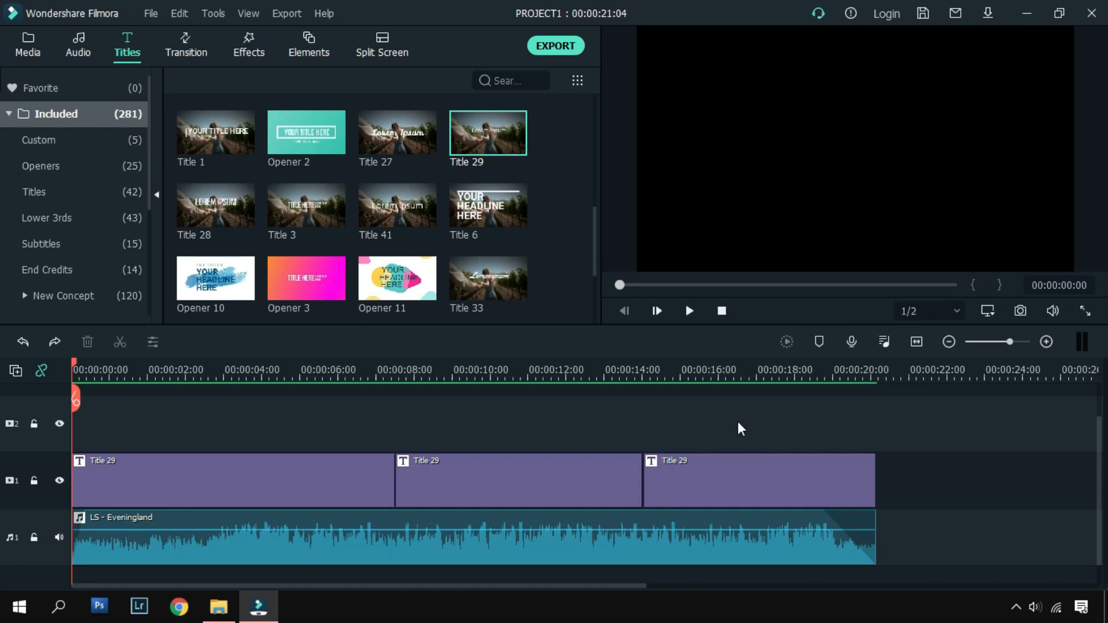
# - Place the Green sample color at the start of video track 2, above the titles
pyautogui.click(35, 50)
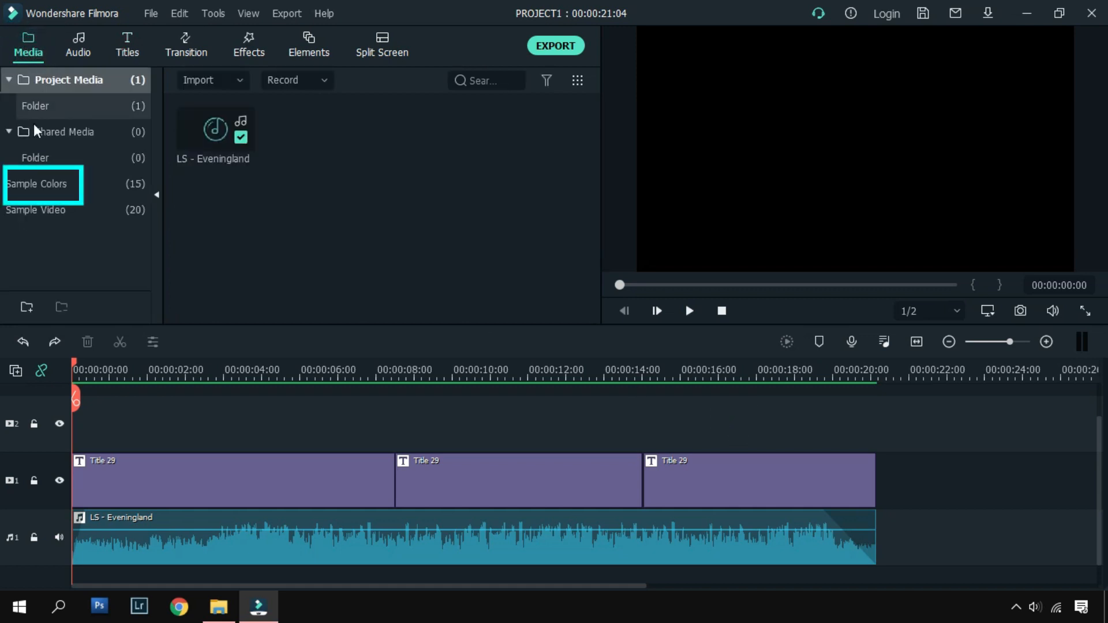
pyautogui.click(67, 186)
pyautogui.click(274, 218)
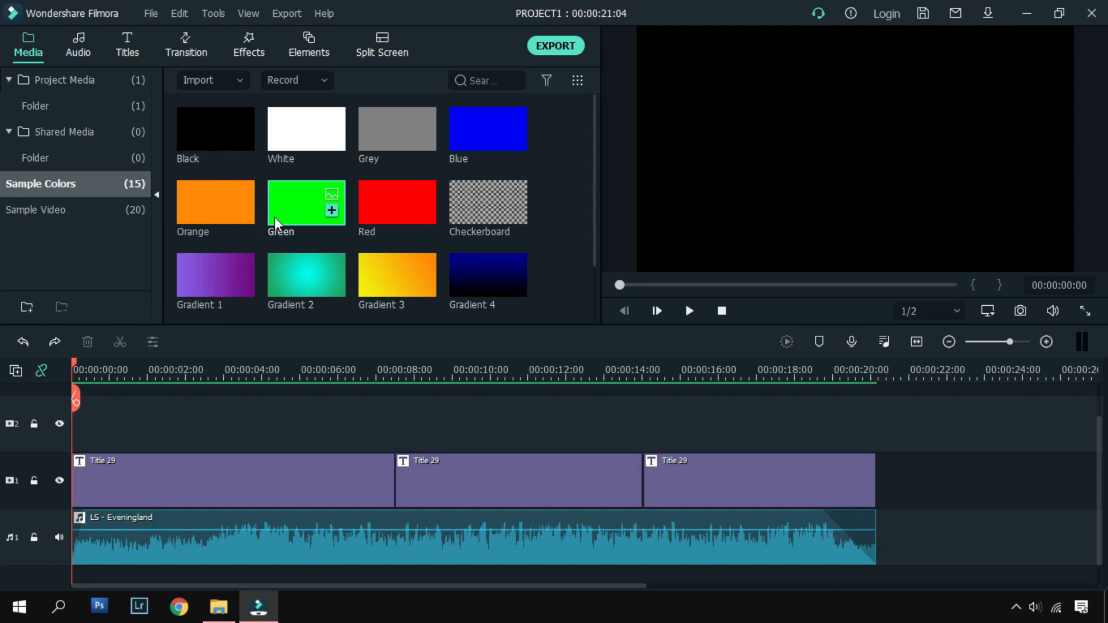
pyautogui.moveTo(275, 217); pyautogui.dragTo(68, 431)
pyautogui.click(202, 422)
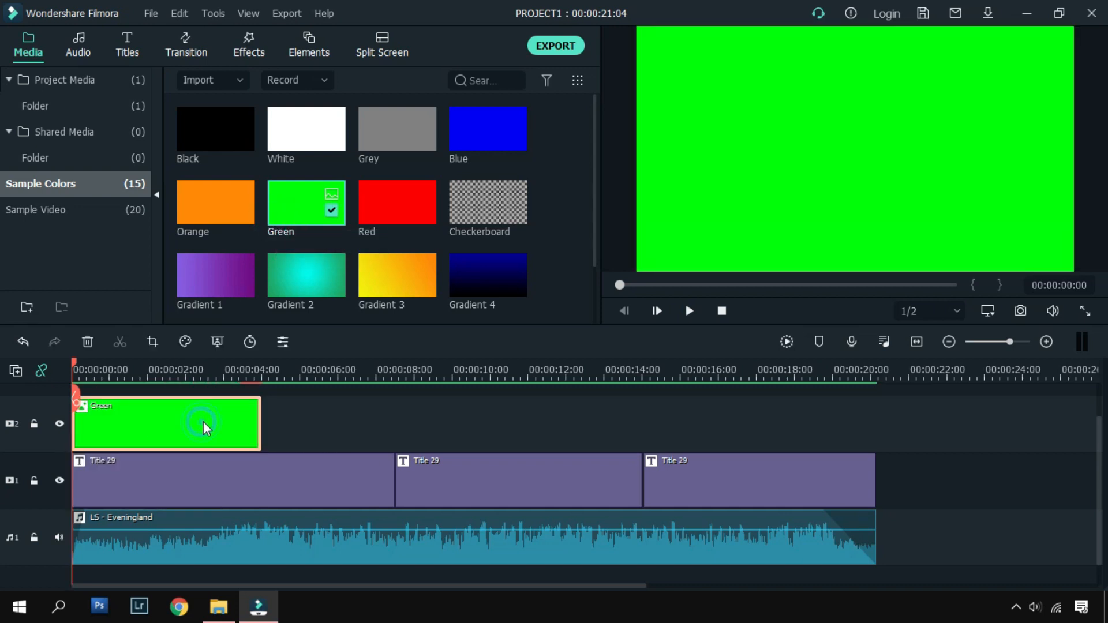
# - Shrink the green color in the preview into a full-width thin bar just below the TRENDY text
pyautogui.click(918, 189)
pyautogui.moveTo(855, 25); pyautogui.dragTo(846, 179)
pyautogui.moveTo(858, 271); pyautogui.dragTo(856, 194)
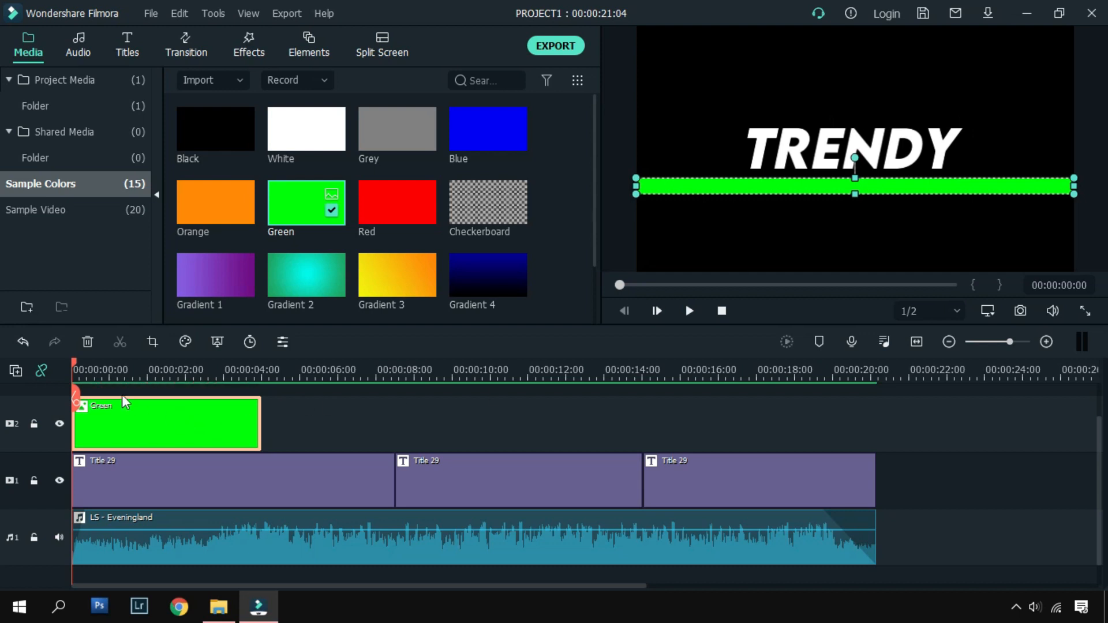
# - Move the Green clip to start at 00:00:03:10 and shorten it to end at about 00:00:06:00
pyautogui.moveTo(75, 362); pyautogui.dragTo(202, 397)
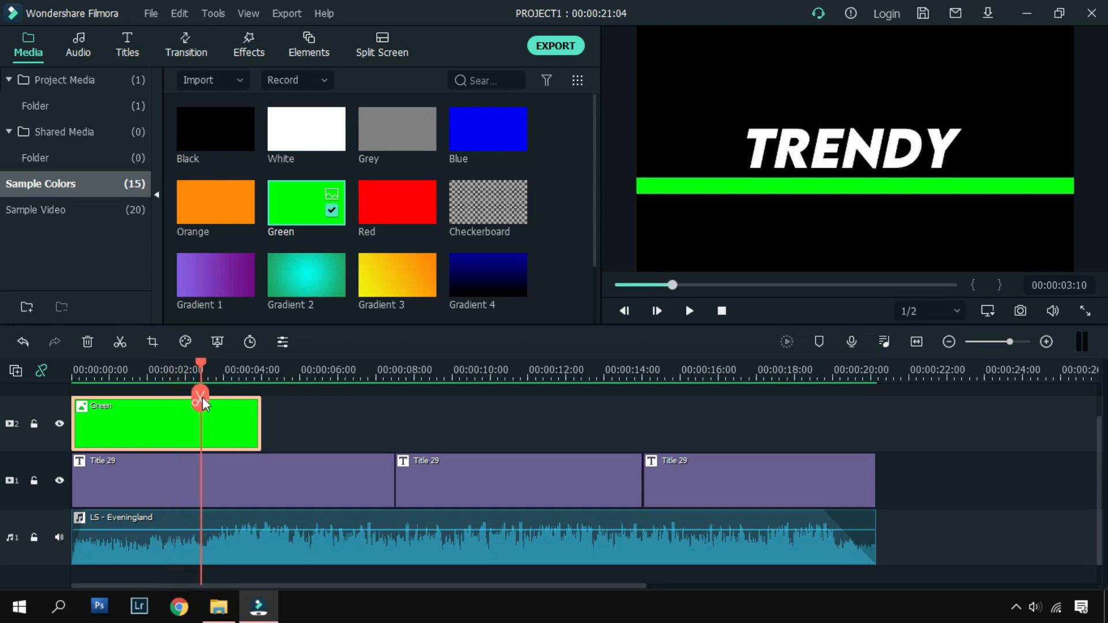
pyautogui.click(201, 397)
pyautogui.moveTo(200, 435); pyautogui.dragTo(270, 432)
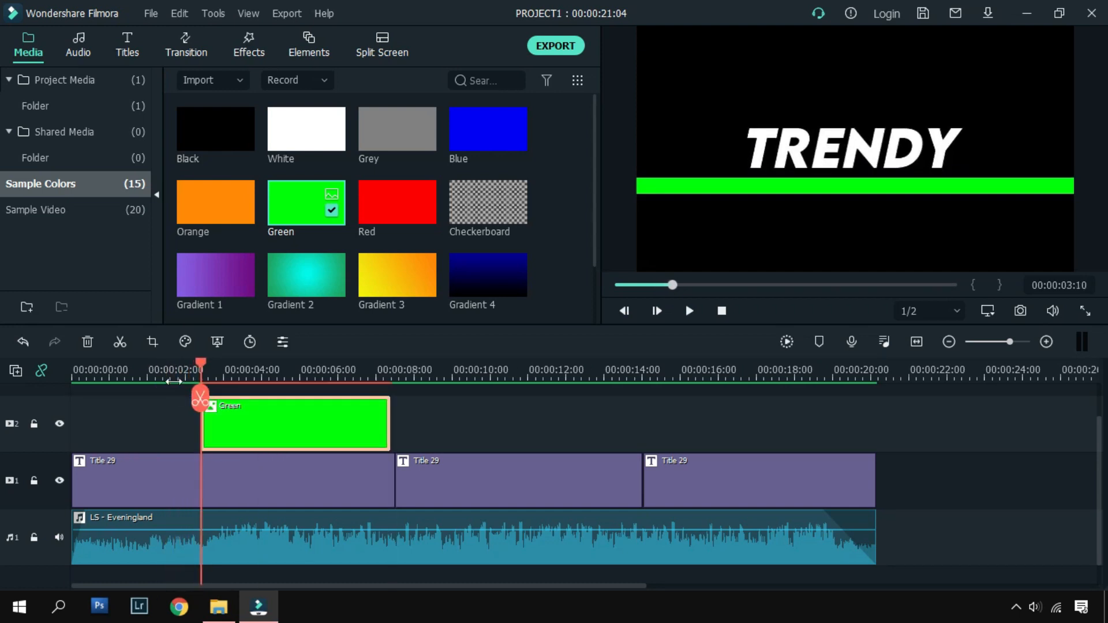
pyautogui.moveTo(209, 362); pyautogui.dragTo(302, 389)
pyautogui.moveTo(389, 424); pyautogui.dragTo(298, 442)
pyautogui.moveTo(211, 397)
pyautogui.mouseDown()
pyautogui.moveTo(295, 396)
pyautogui.moveTo(202, 396)
pyautogui.moveTo(204, 381)
pyautogui.mouseUp()
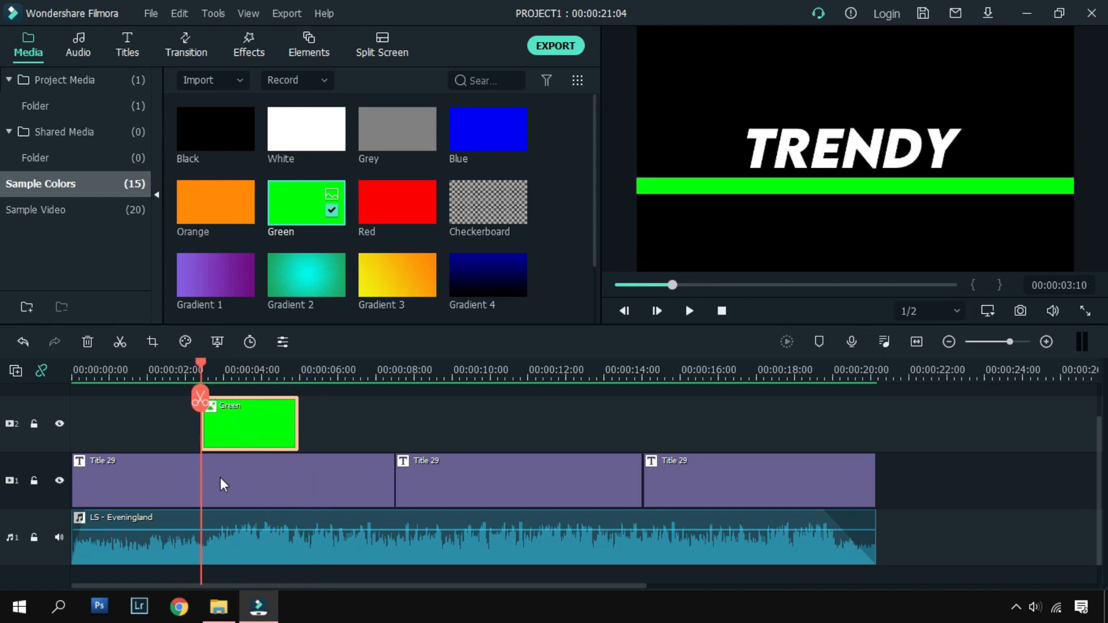
# - Move the green bar onto the middle of TRENDY and reduce it to a thin line spanning the letters R to D
pyautogui.click(857, 189)
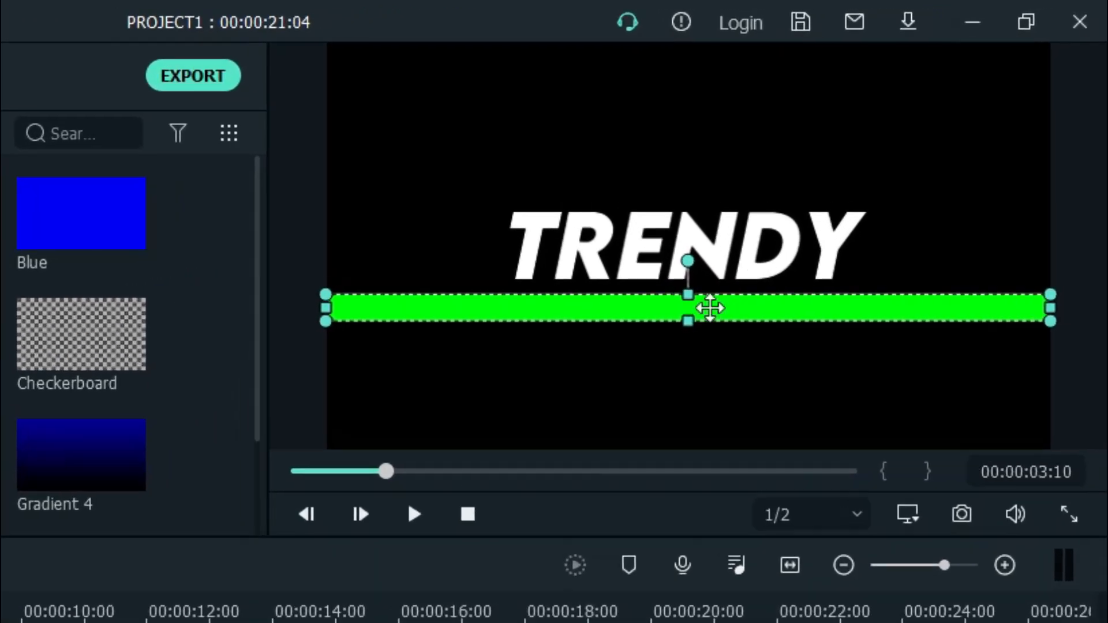
pyautogui.moveTo(864, 185); pyautogui.dragTo(873, 155)
pyautogui.moveTo(667, 293); pyautogui.dragTo(663, 288)
pyautogui.moveTo(215, 295); pyautogui.dragTo(472, 281)
pyautogui.moveTo(1035, 300); pyautogui.dragTo(772, 292)
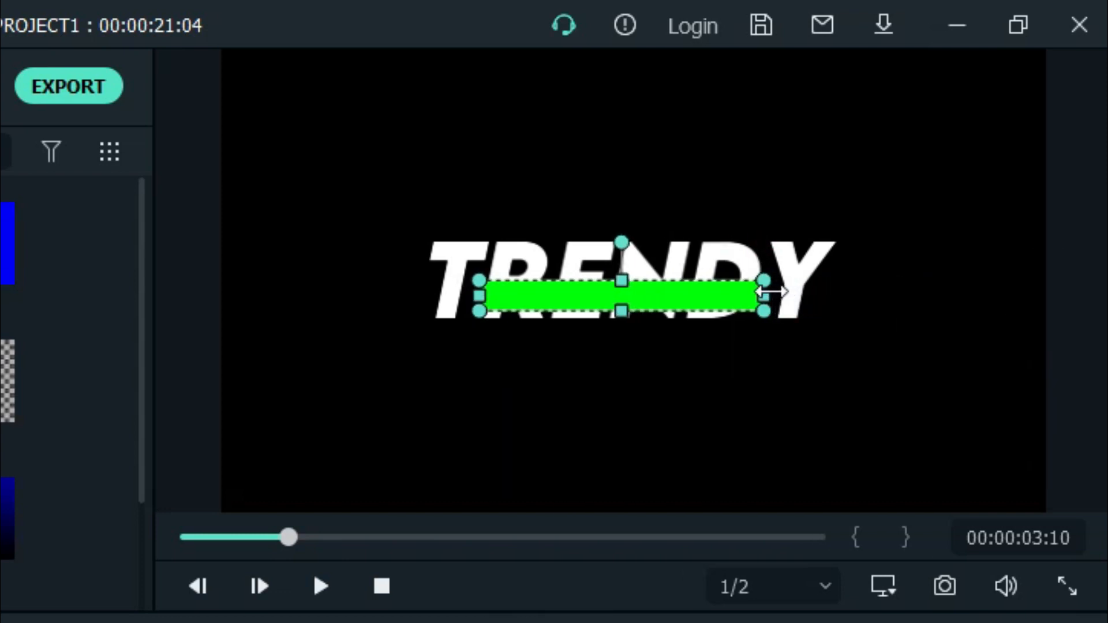
pyautogui.moveTo(485, 299); pyautogui.dragTo(487, 301)
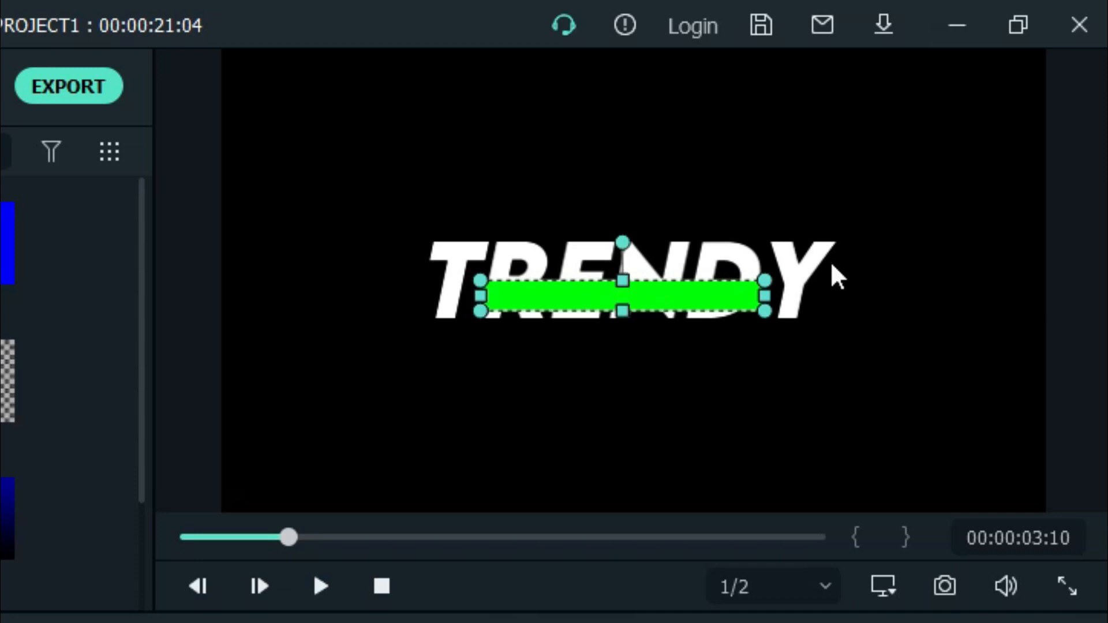
pyautogui.moveTo(620, 311); pyautogui.dragTo(616, 289)
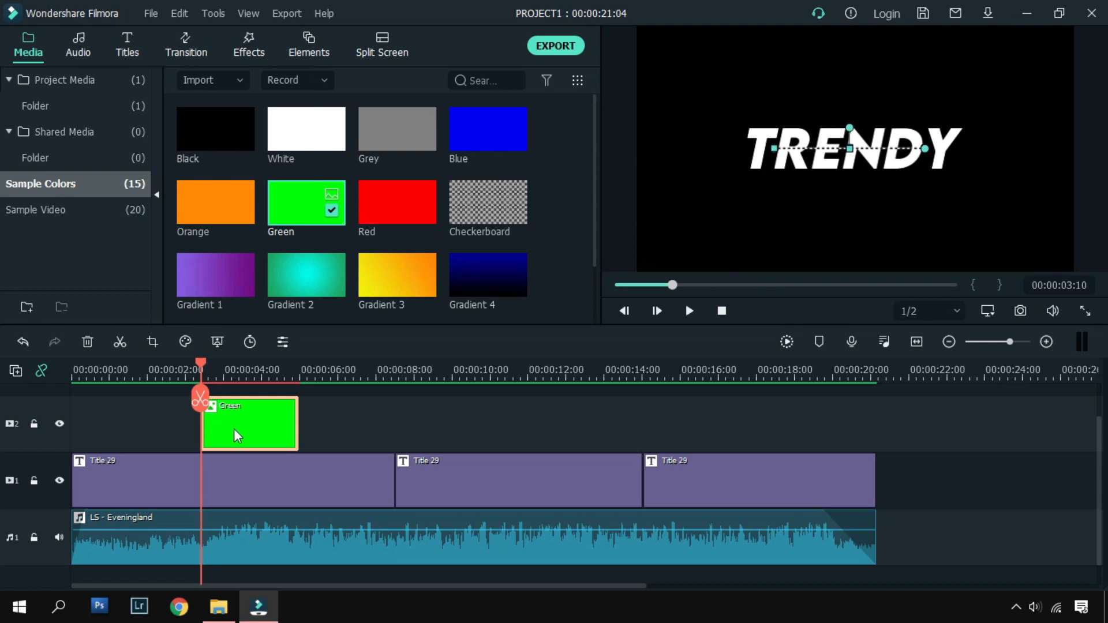
# - Add a custom animation keyframe to the Green clip at its start, 00:00:03:10
pyautogui.doubleClick(245, 437)
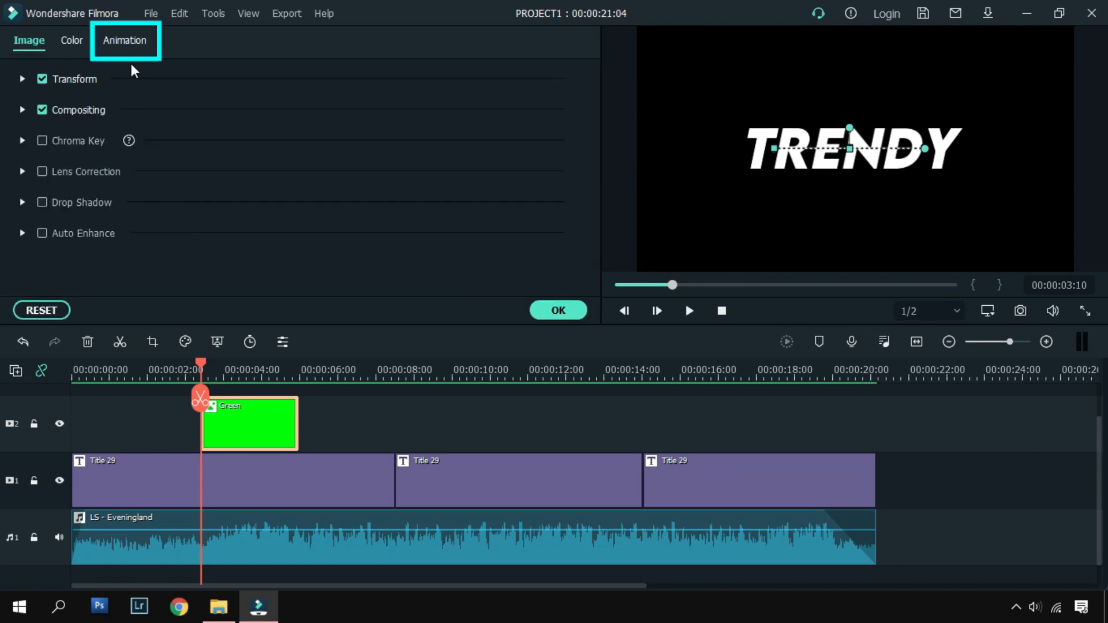
pyautogui.click(126, 41)
pyautogui.click(87, 77)
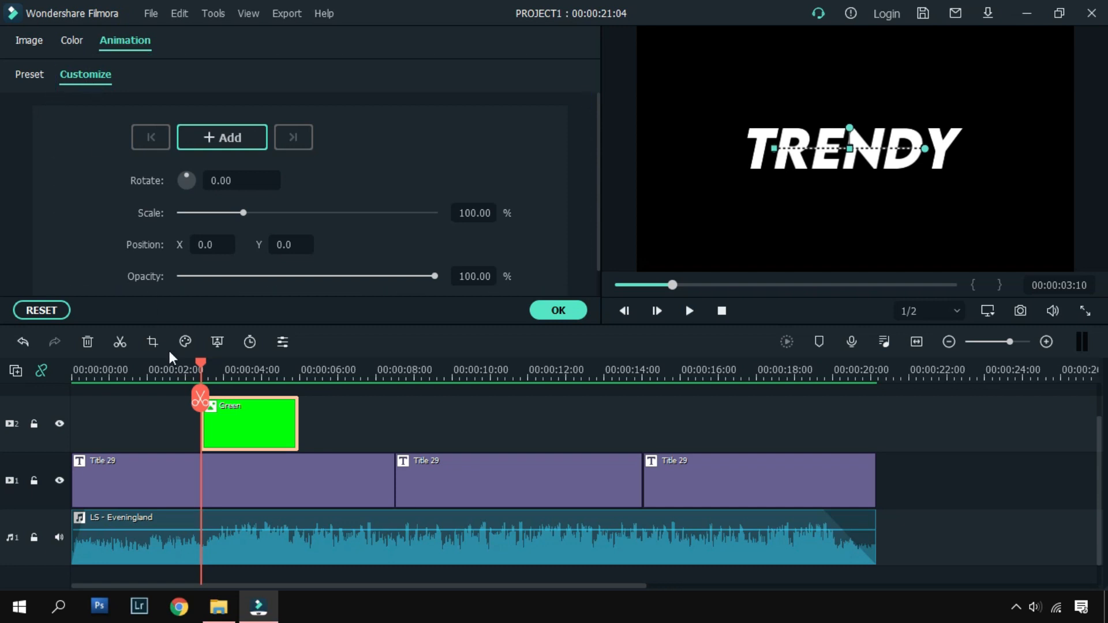
pyautogui.click(227, 138)
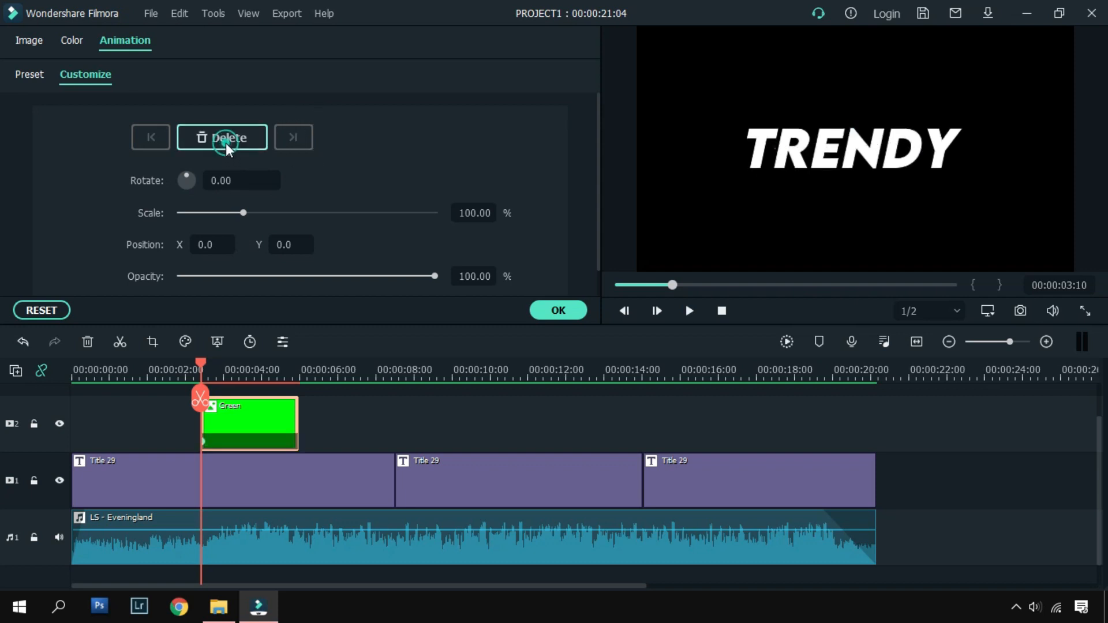
# - At 00:00:03:20, stretch the green line vertically into a solid bar across TRENDY to create the opening keyframe movement
pyautogui.moveTo(265, 375); pyautogui.dragTo(500, 378)
pyautogui.moveTo(213, 378); pyautogui.dragTo(291, 385)
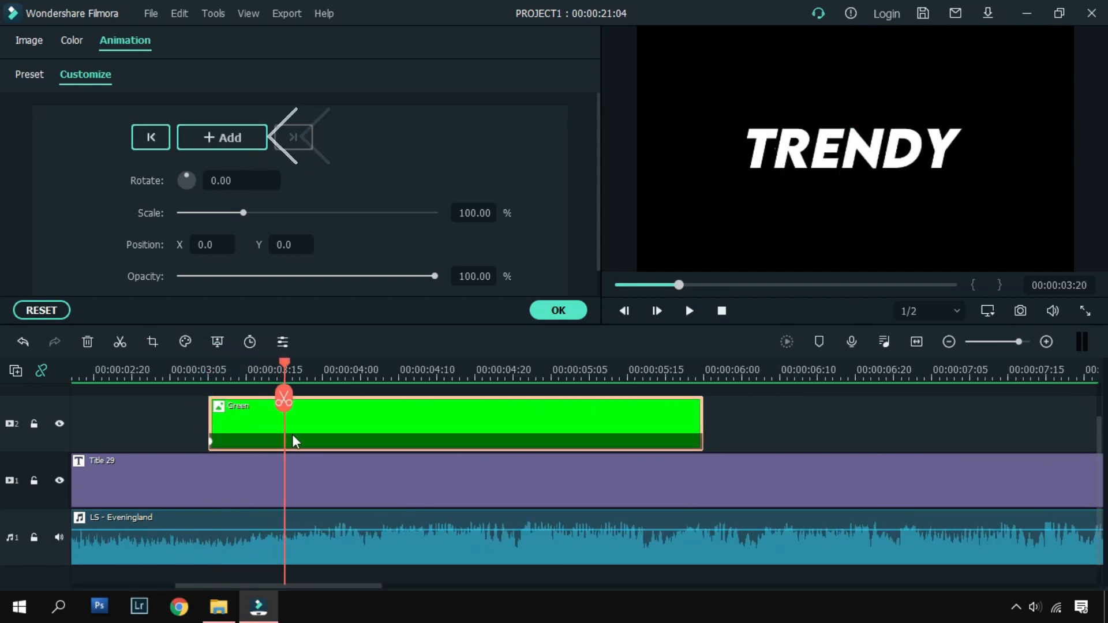
pyautogui.click(311, 428)
pyautogui.moveTo(853, 149)
pyautogui.mouseDown()
pyautogui.moveTo(854, 140)
pyautogui.moveTo(843, 158)
pyautogui.mouseUp()
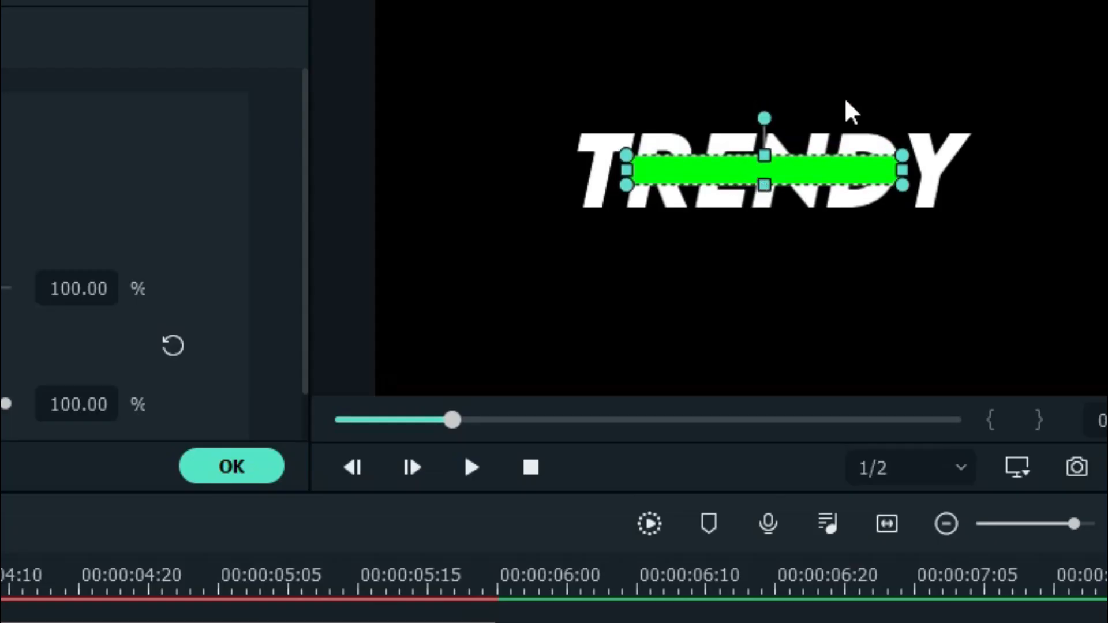
pyautogui.click(787, 255)
pyautogui.click(857, 154)
pyautogui.click(866, 201)
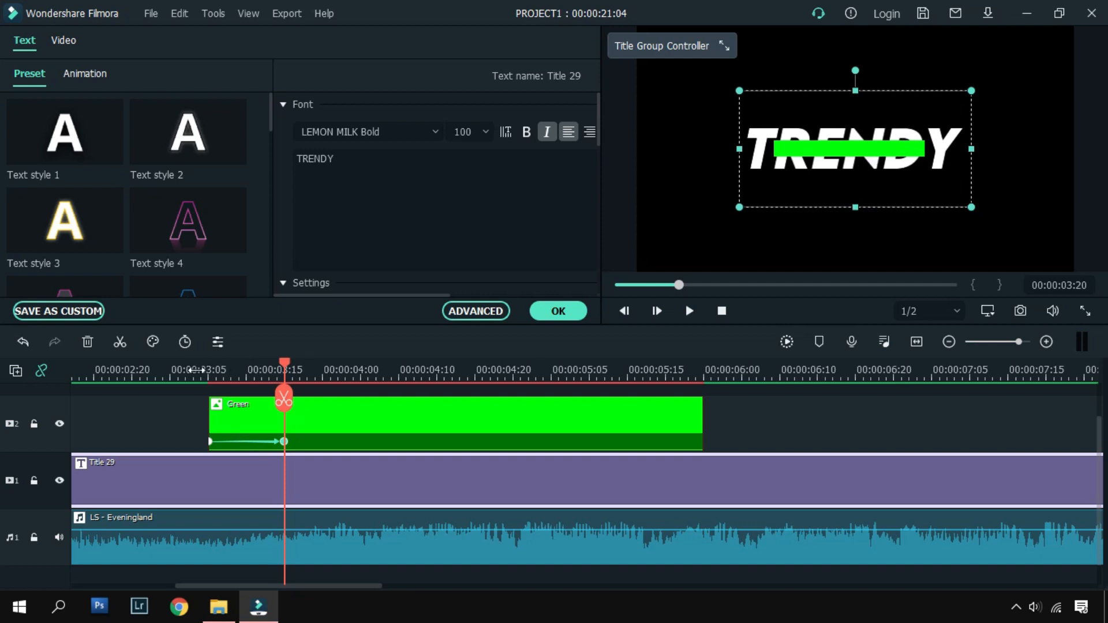
# - Play the green bar's opening animation from just before the Green clip
pyautogui.click(195, 372)
pyautogui.press('space')
pyautogui.click(180, 374)
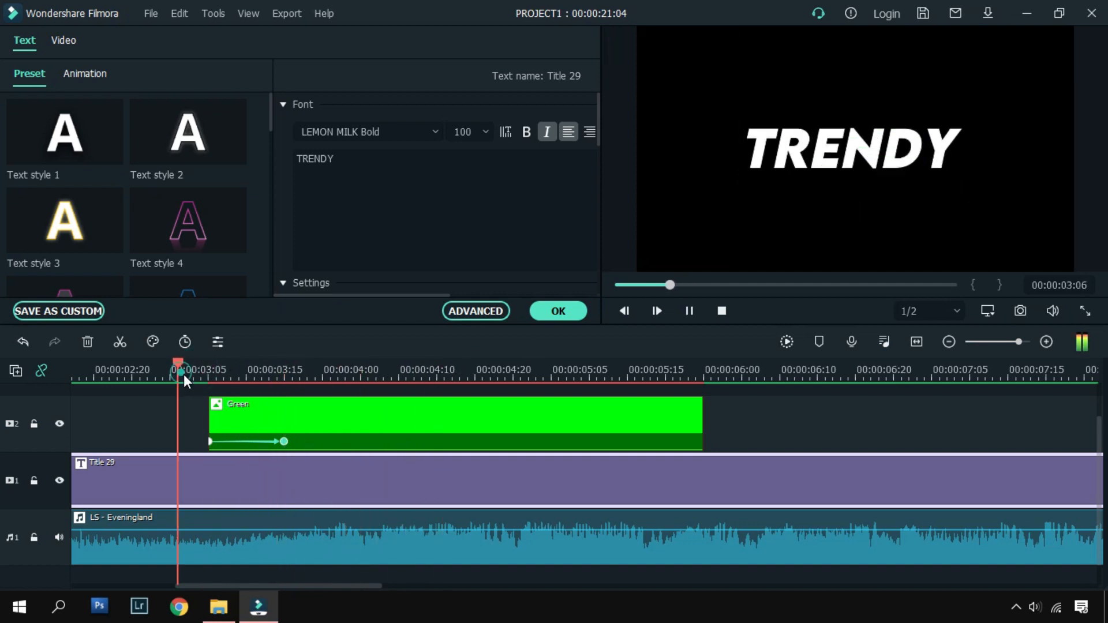
pyautogui.click(427, 357)
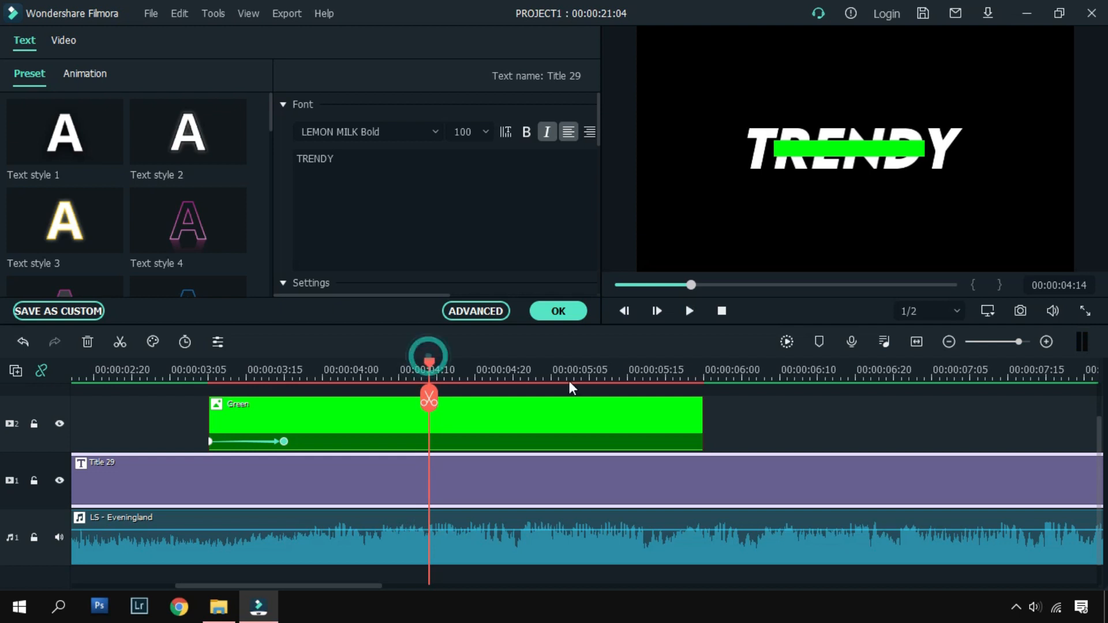
# - Add keyframes to the Green clip at 00:00:05:14 and 00:00:05:24 that hold the bar's open shape
pyautogui.moveTo(431, 364); pyautogui.dragTo(622, 402)
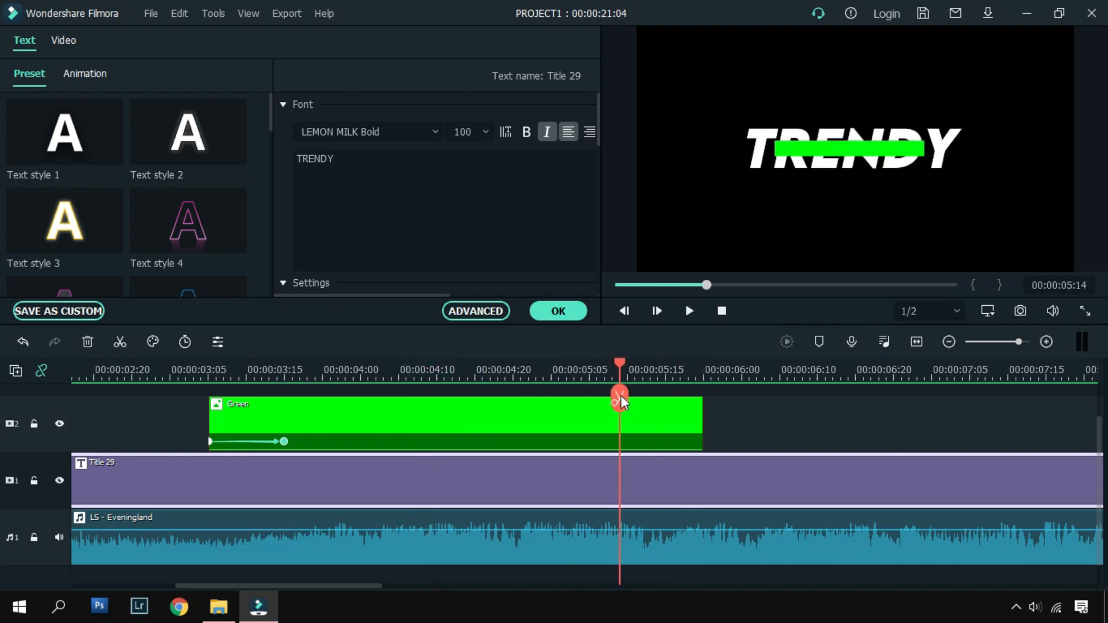
pyautogui.doubleClick(629, 437)
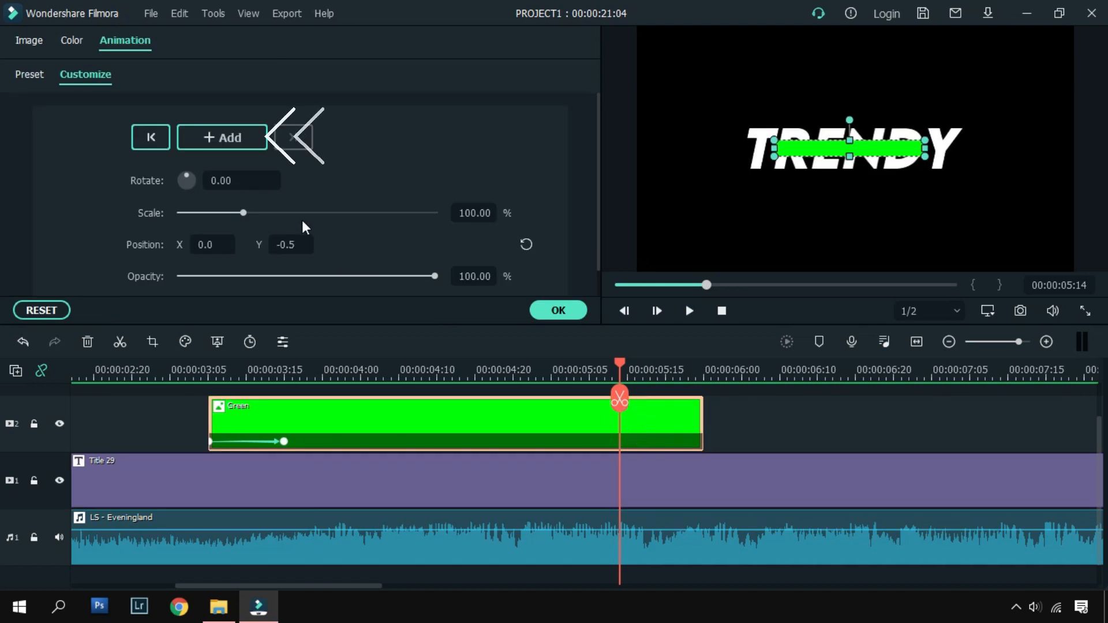
pyautogui.click(231, 141)
pyautogui.moveTo(620, 379); pyautogui.dragTo(696, 376)
pyautogui.click(245, 139)
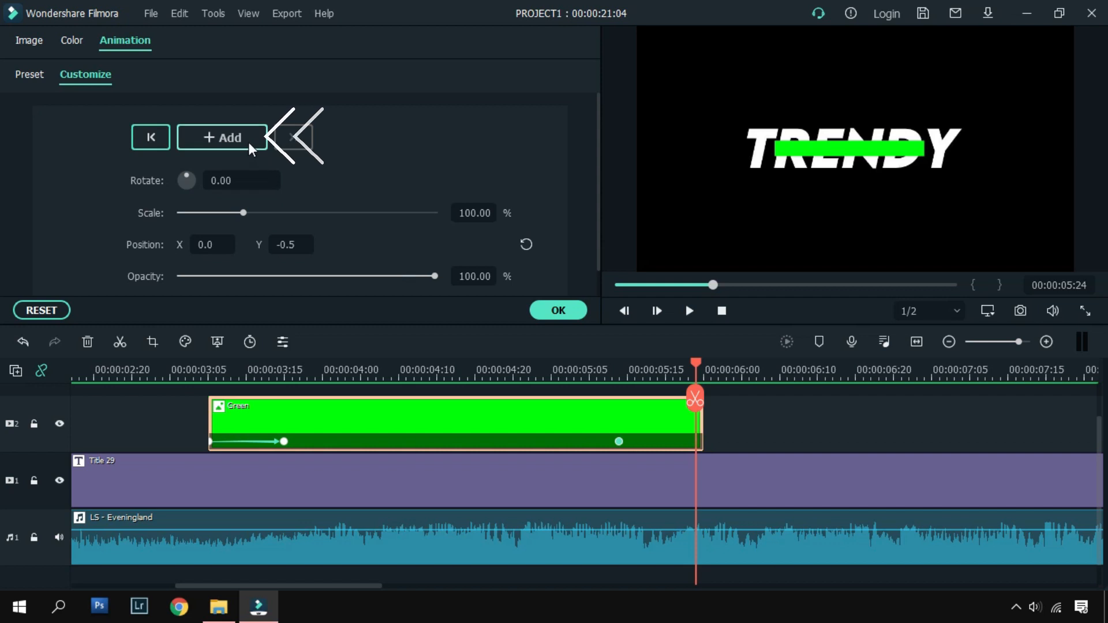
# - Collapse the green bar to a thin line at the last keyframe and move that keyframe to the clip's end
pyautogui.moveTo(751, 367); pyautogui.dragTo(964, 372)
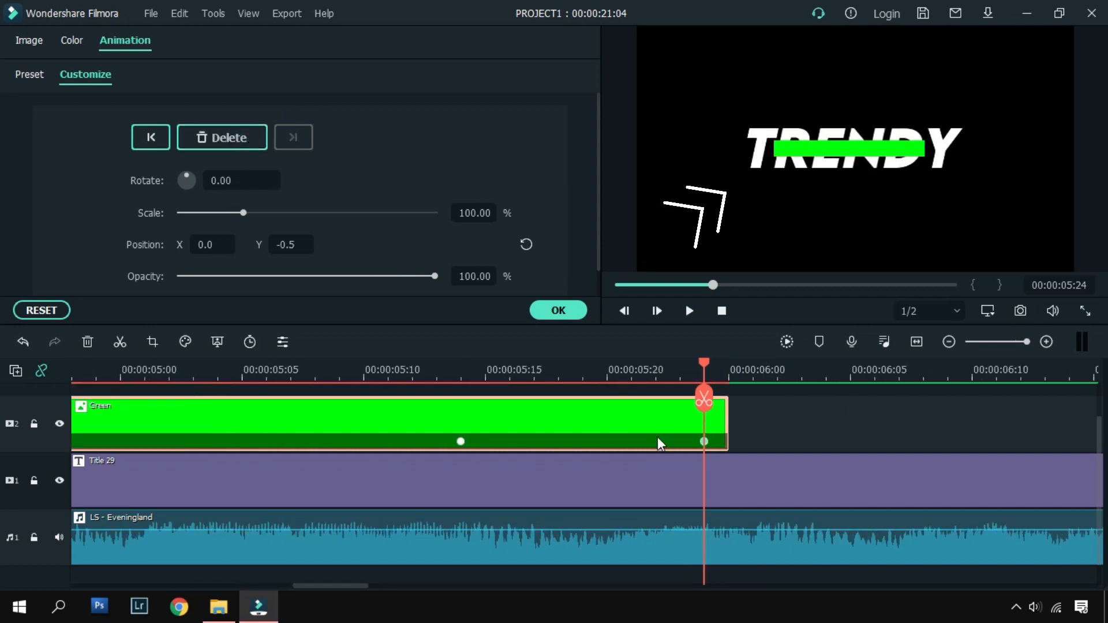
pyautogui.click(695, 430)
pyautogui.moveTo(849, 139); pyautogui.dragTo(853, 153)
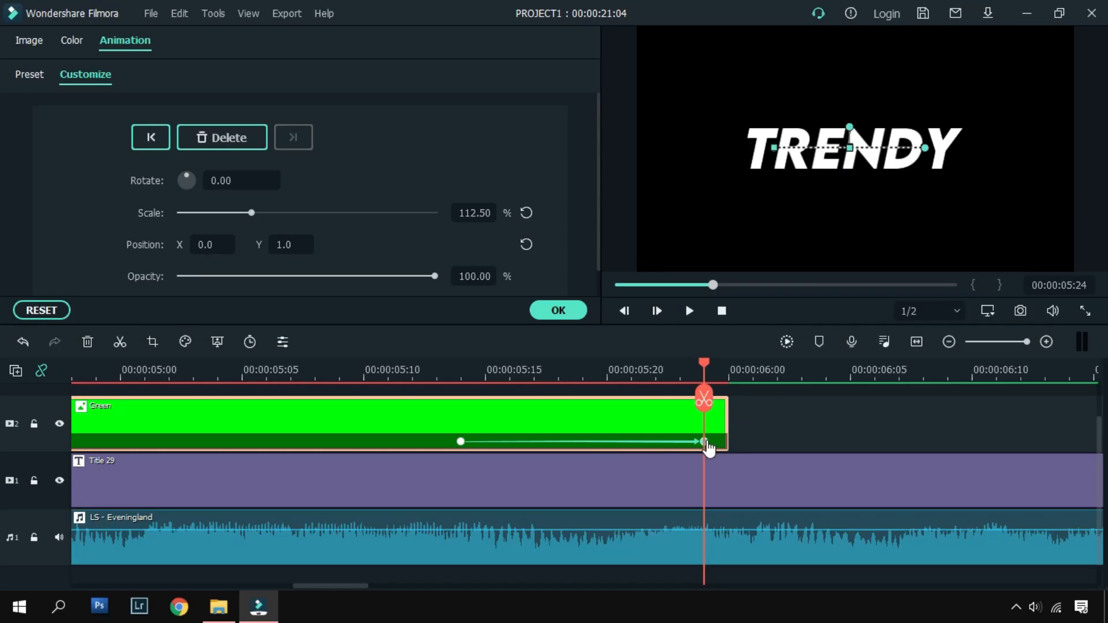
pyautogui.click(732, 417)
# - Step back through the bar's closing animation, return to just before the Green clip, and accept the animation settings
pyautogui.press('Left')
pyautogui.press('Left')
pyautogui.press('Left')
pyautogui.press('Left')
pyautogui.press('Left')
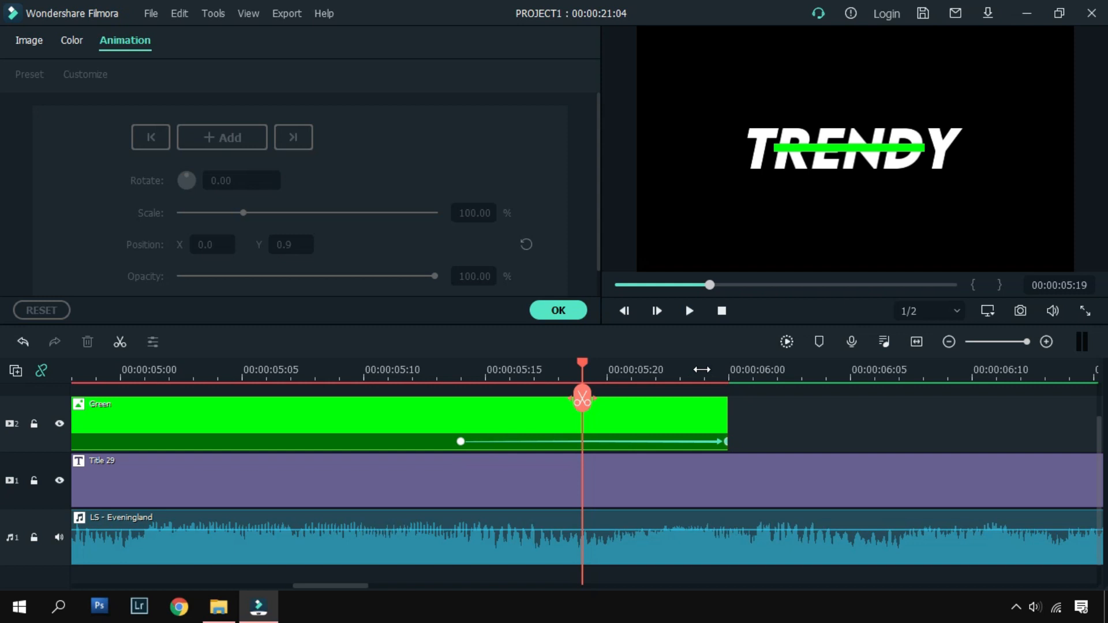
pyautogui.moveTo(745, 376); pyautogui.dragTo(562, 390)
pyautogui.click(330, 370)
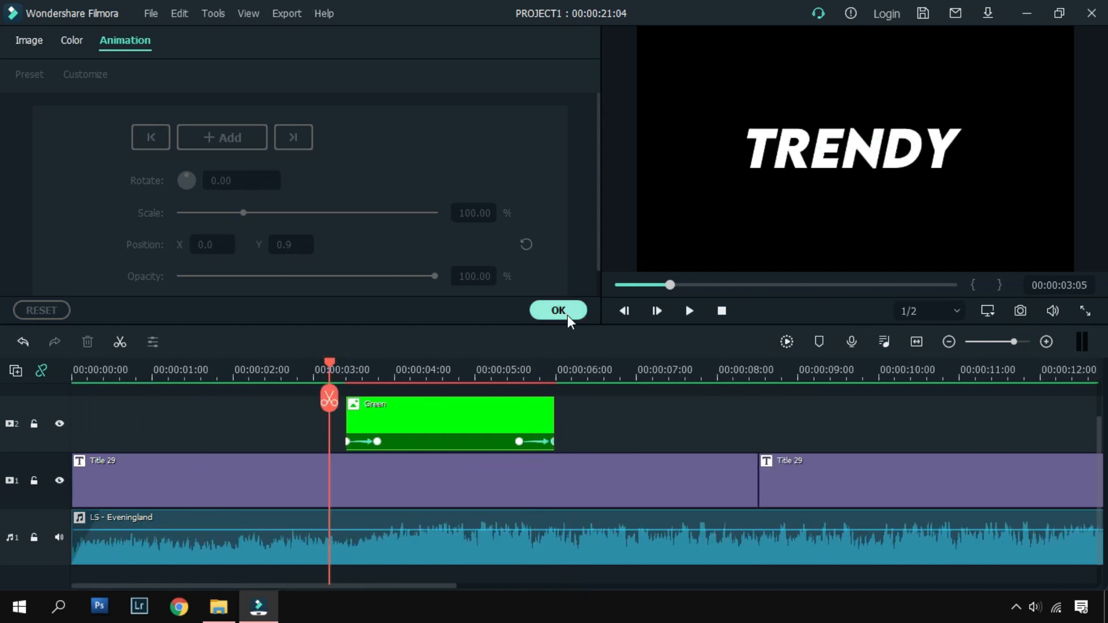
pyautogui.click(562, 310)
# - Render the timeline preview and play the green bar animation over the TRENDY title
pyautogui.click(785, 343)
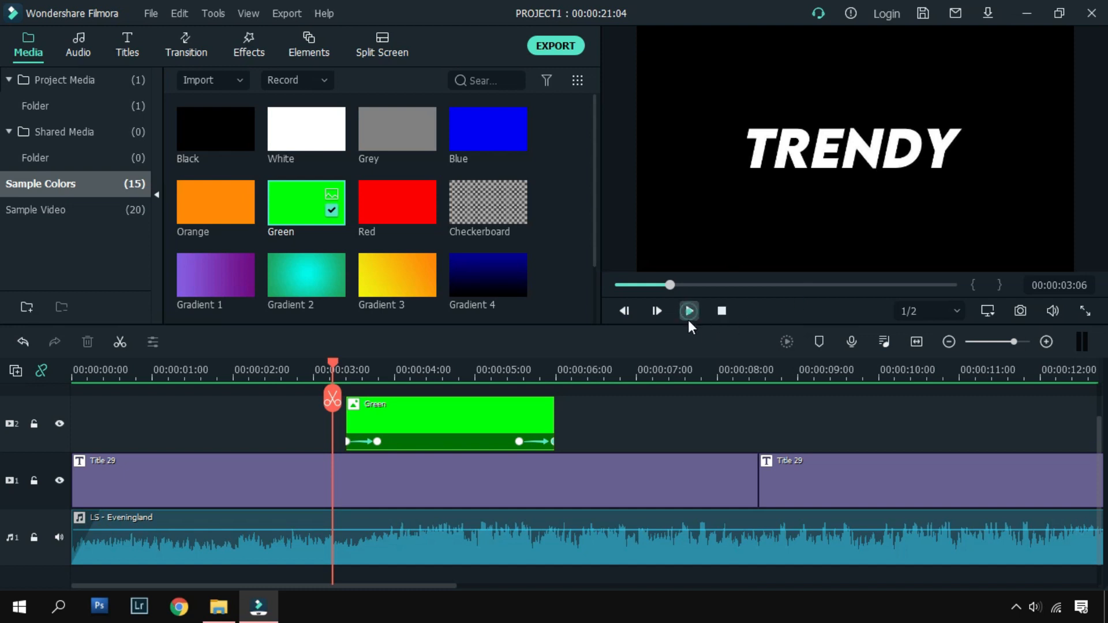
pyautogui.click(690, 316)
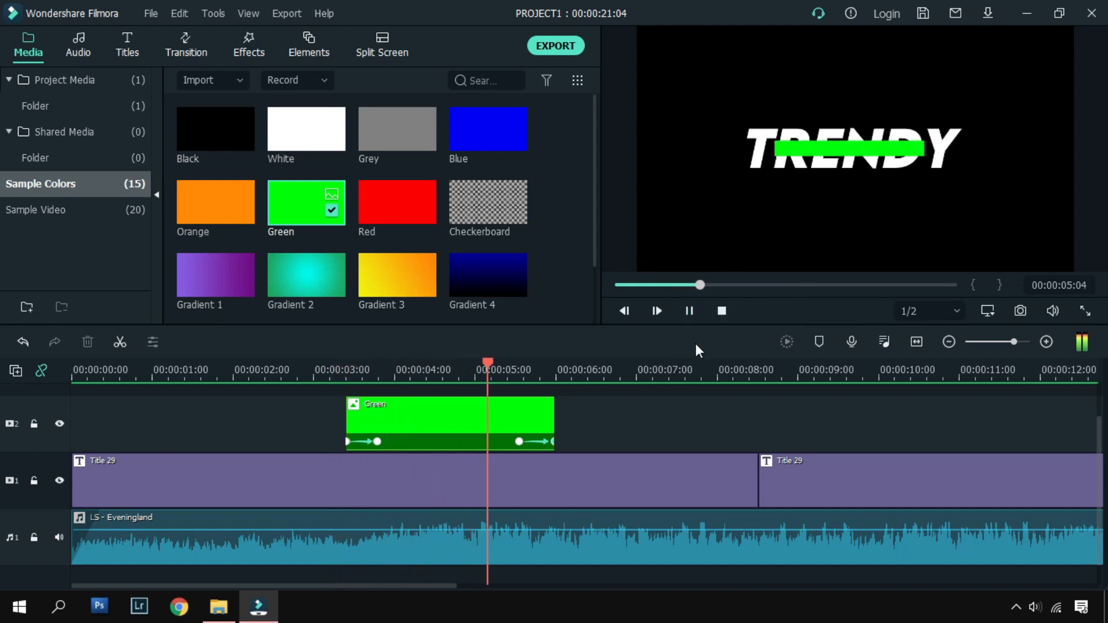
pyautogui.press('space')
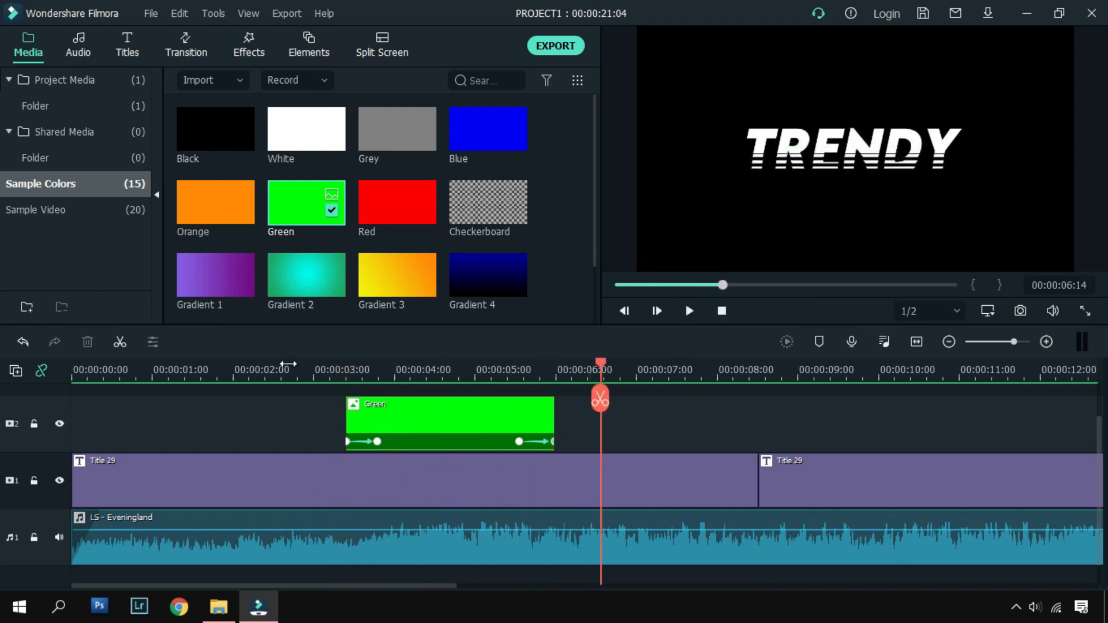
pyautogui.click(288, 364)
pyautogui.press('space')
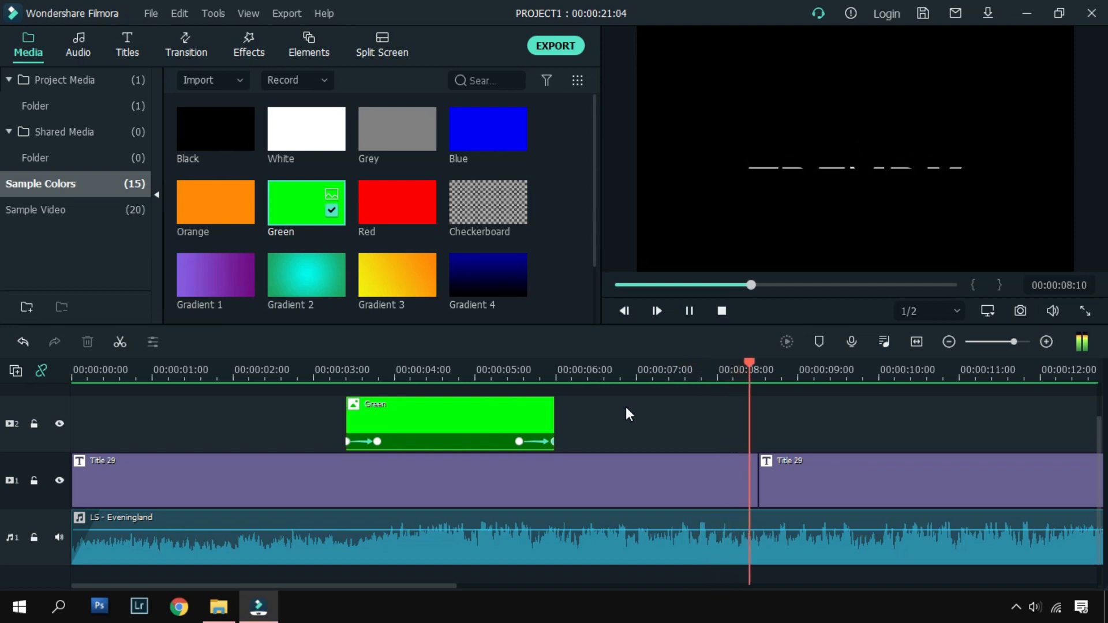
pyautogui.press('space')
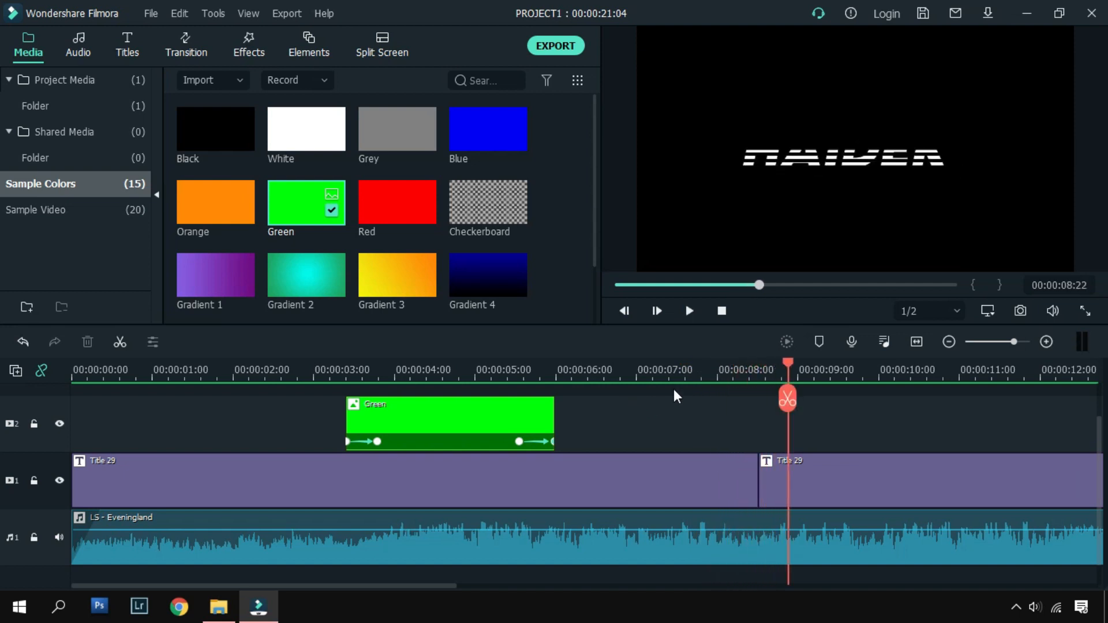
# - Place copies of the animated Green clip over the HAIDEK and SUBSCRIBE titles and play the video
pyautogui.scroll(-3, 674, 389)
pyautogui.moveTo(450, 373); pyautogui.dragTo(75, 445)
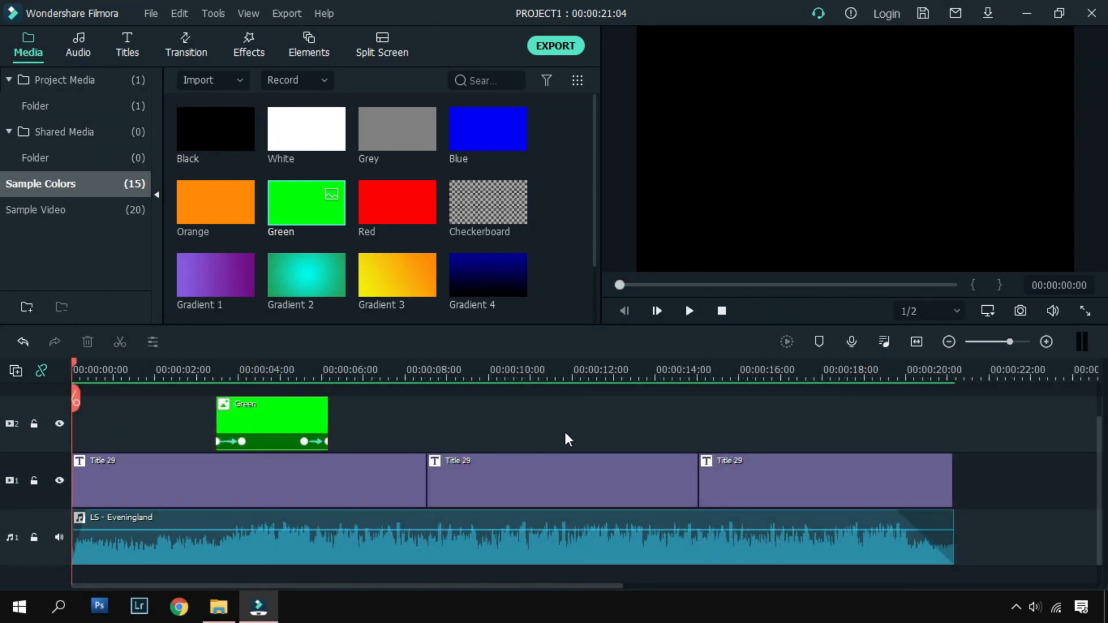
pyautogui.hotkey('ctrl', 'z')
pyautogui.hotkey('ctrl', 'z')
pyautogui.click(190, 374)
pyautogui.click(689, 311)
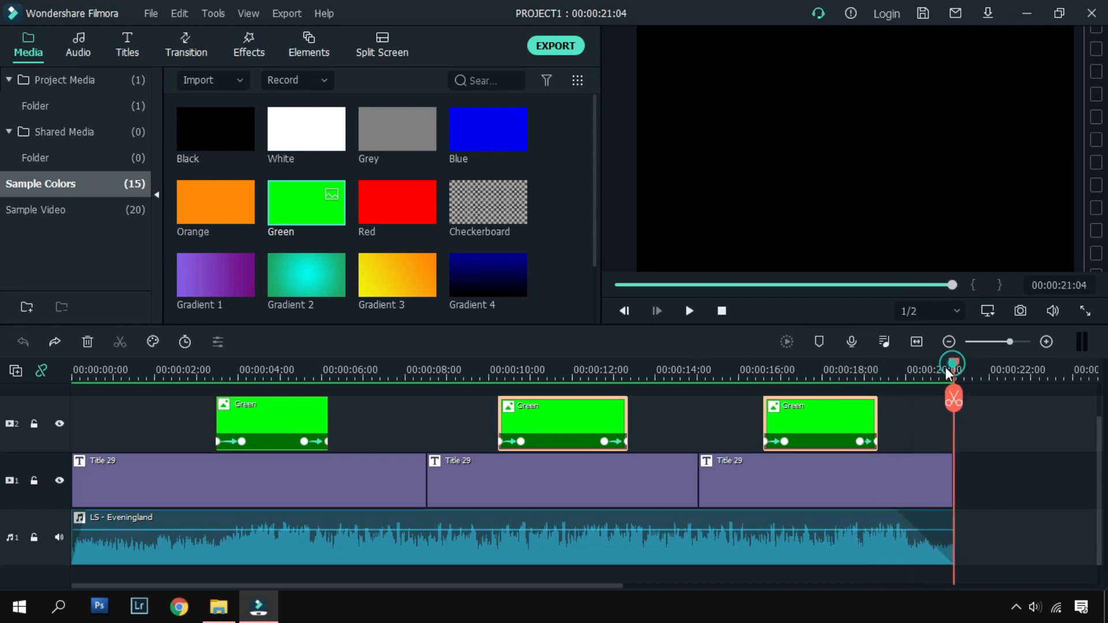
# - Select all clips on the timeline and export the project as a video
pyautogui.moveTo(1007, 407); pyautogui.dragTo(397, 536)
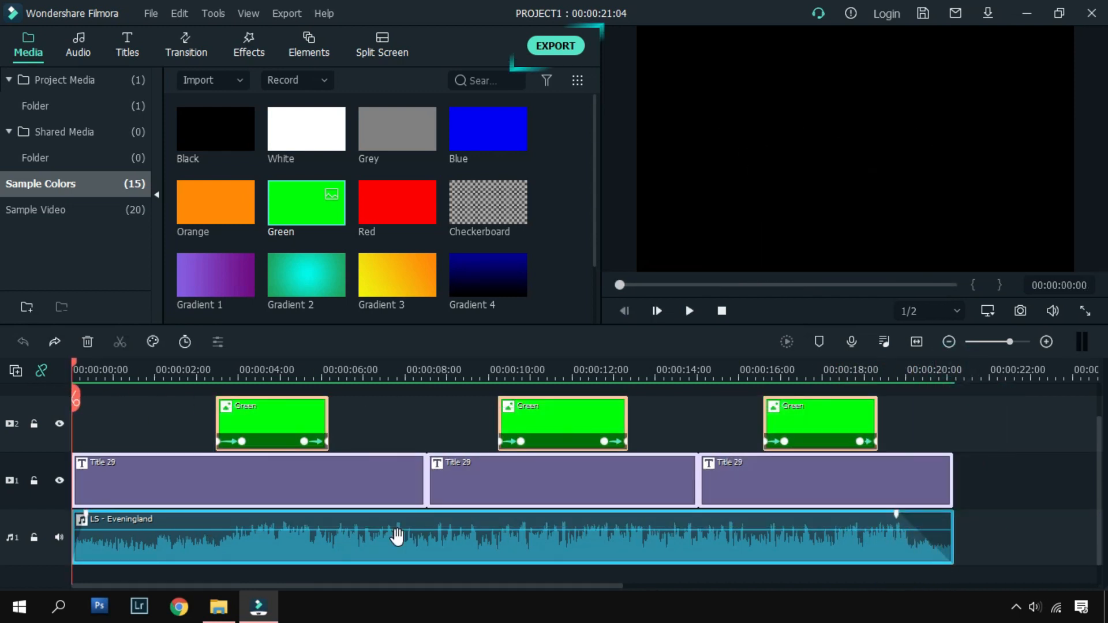
pyautogui.click(555, 46)
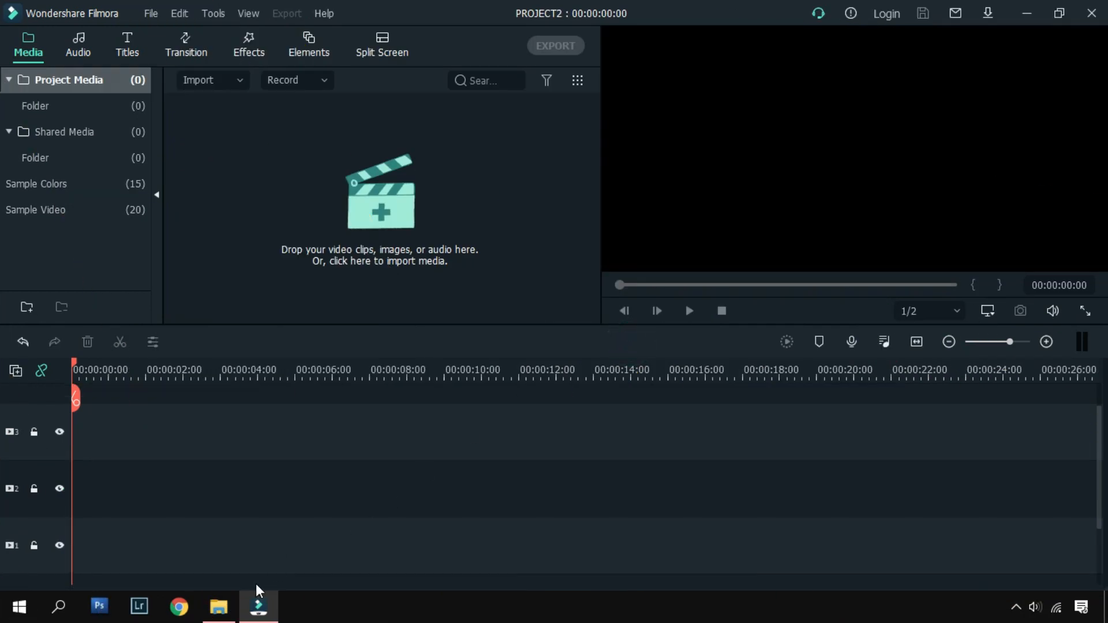
# - Import the exported My Video 01 into PROJECT2 and place it at the start of video track 2
pyautogui.click(219, 605)
pyautogui.moveTo(834, 240); pyautogui.dragTo(263, 197)
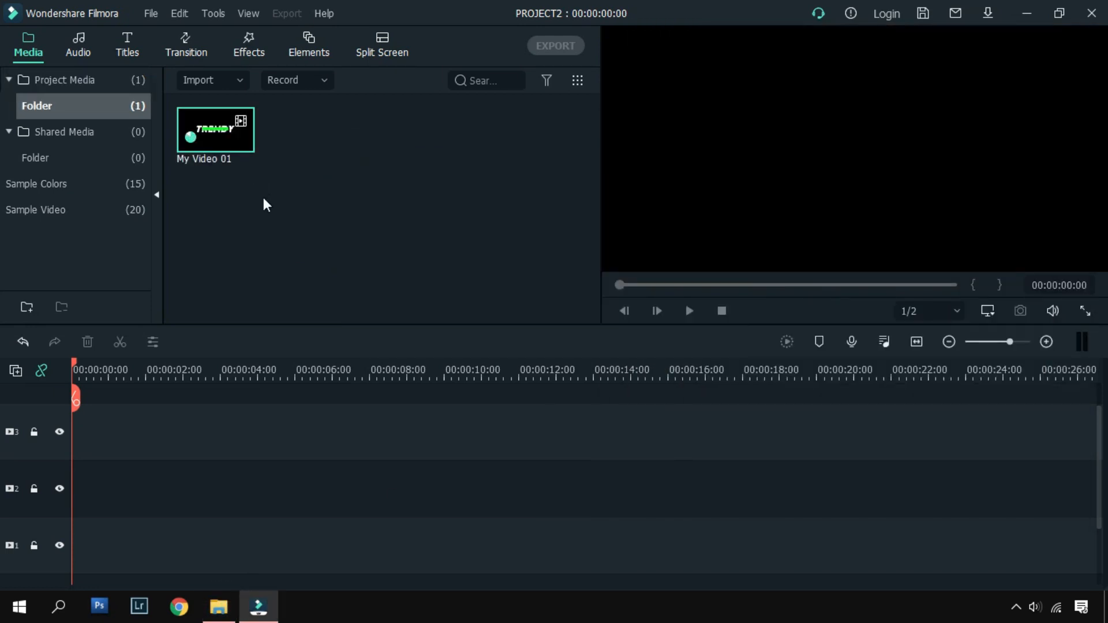
pyautogui.moveTo(213, 143); pyautogui.dragTo(92, 496)
# - Enable Chroma Key with the green colour on the My Video 01 clip, check the keyed bars along the timeline, and confirm
pyautogui.moveTo(215, 375); pyautogui.dragTo(224, 396)
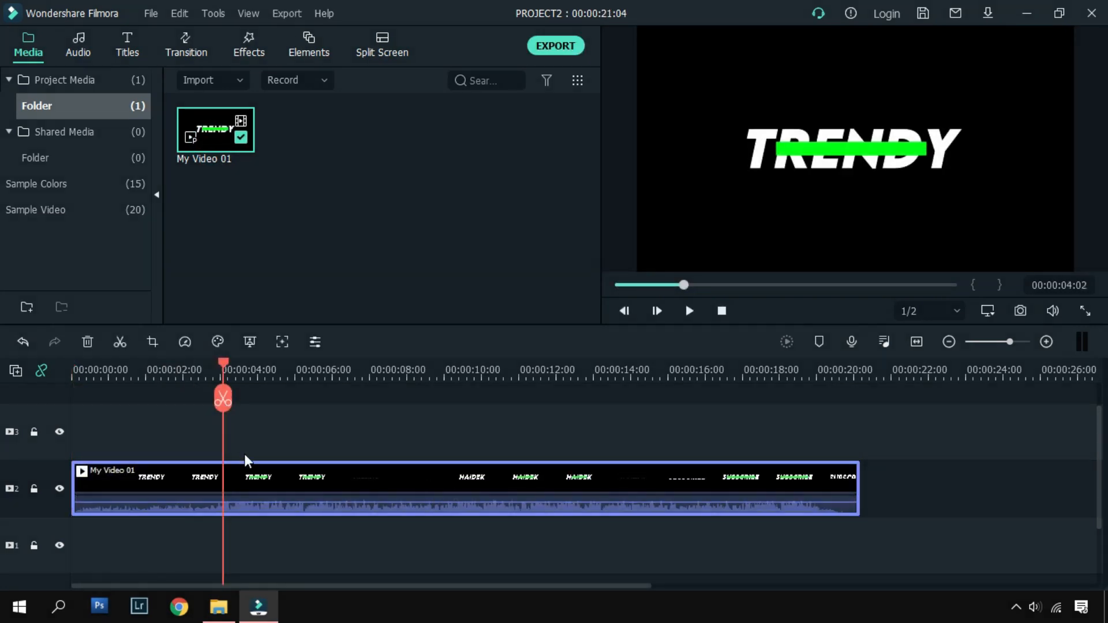
pyautogui.doubleClick(286, 498)
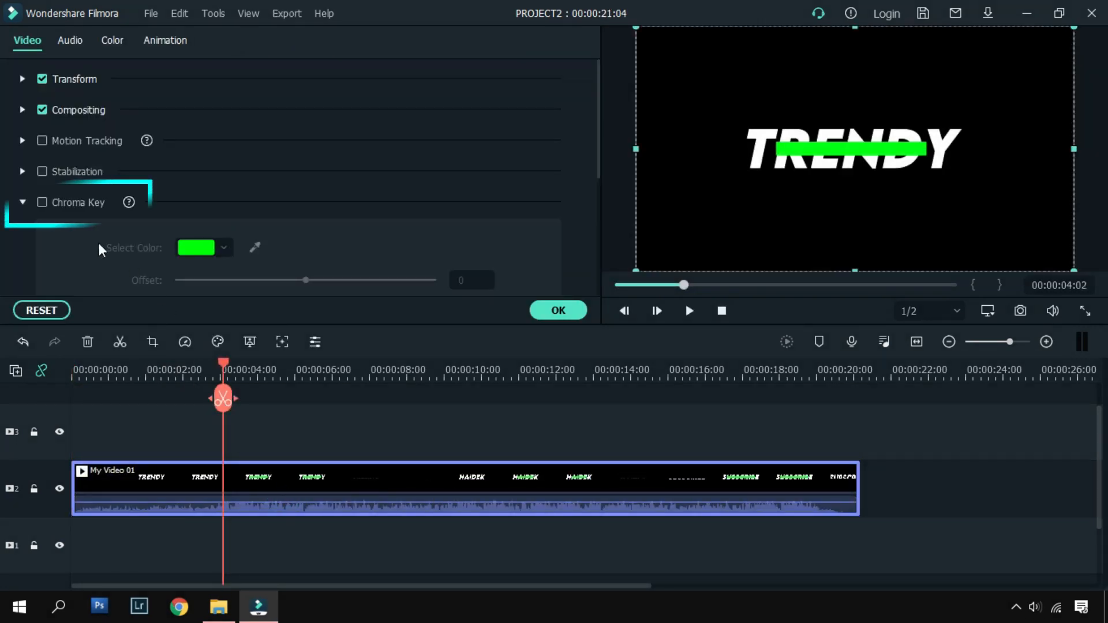
pyautogui.click(42, 203)
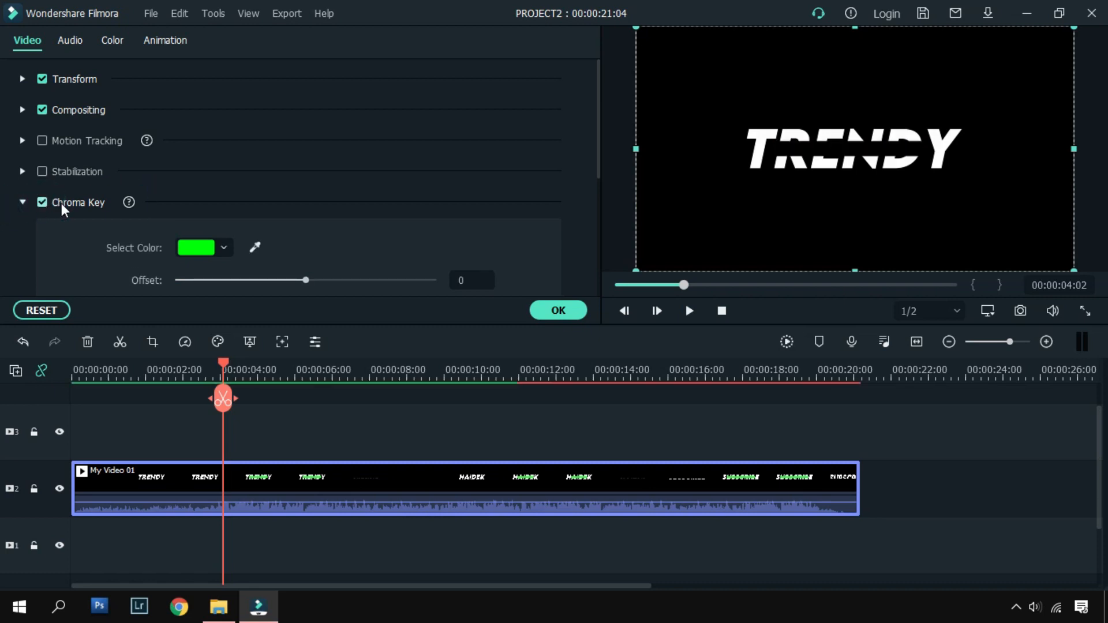
pyautogui.moveTo(225, 368); pyautogui.dragTo(421, 375)
pyautogui.moveTo(428, 436); pyautogui.dragTo(206, 531)
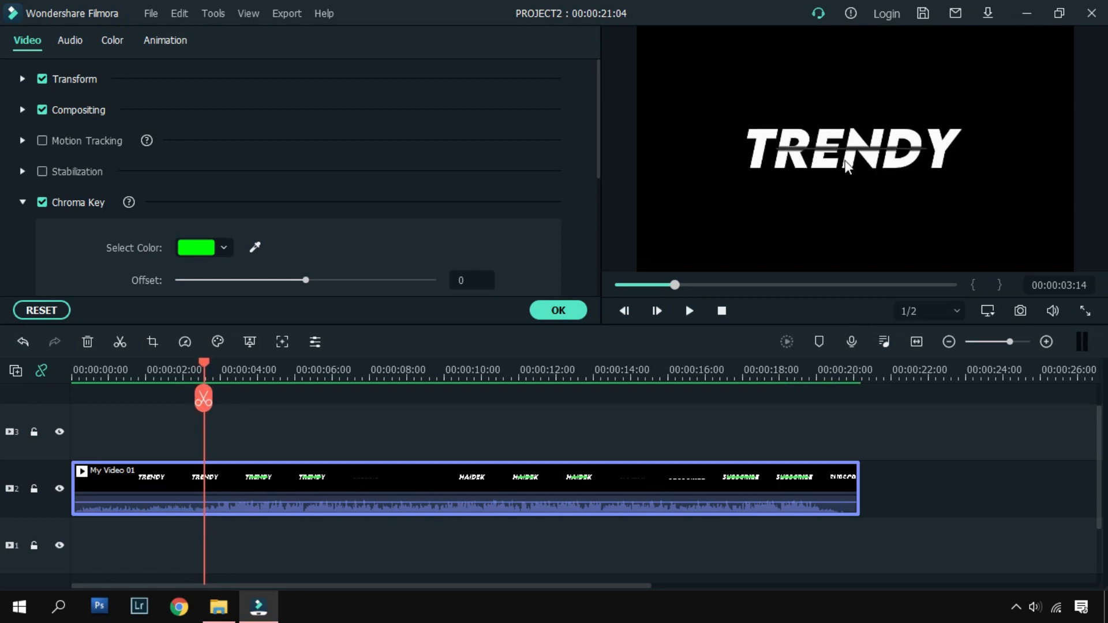
pyautogui.click(581, 317)
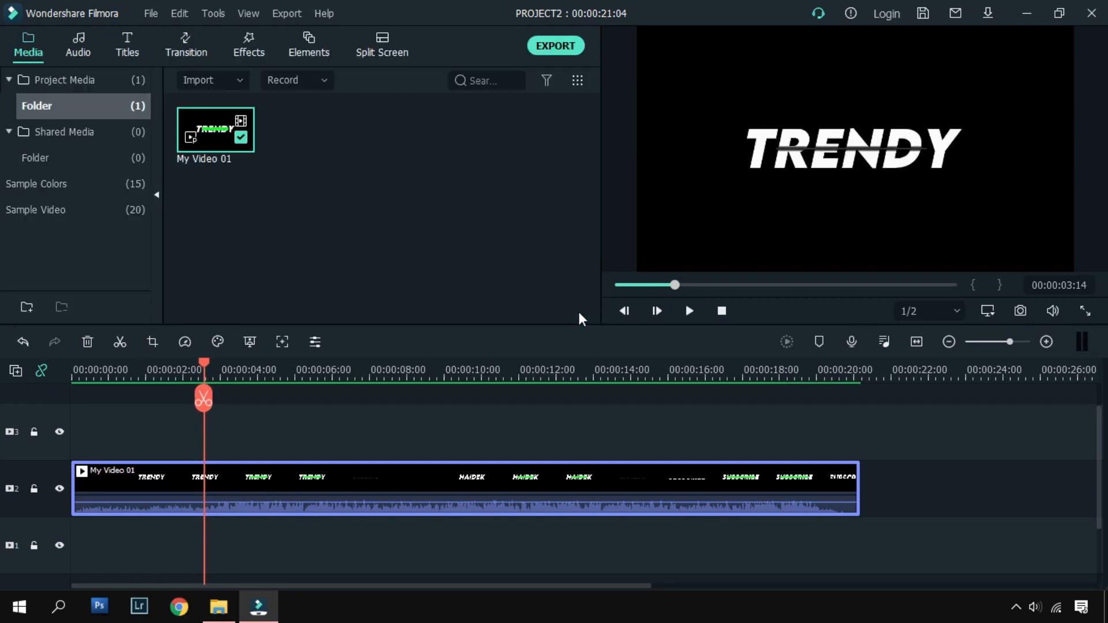
# - Add a Default Title on video track 3 above the TRENDY section, starting at 00:00:03:14, and trim its end to 00:00:06:02
pyautogui.click(129, 45)
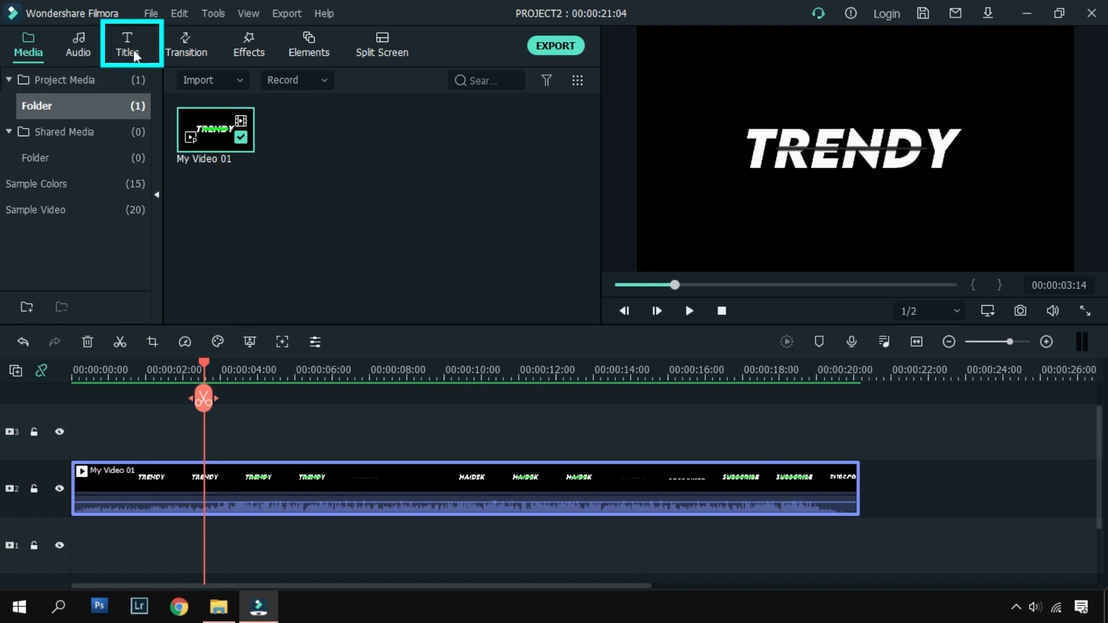
pyautogui.moveTo(215, 132); pyautogui.dragTo(255, 440)
pyautogui.click(226, 378)
pyautogui.moveTo(229, 378); pyautogui.dragTo(296, 434)
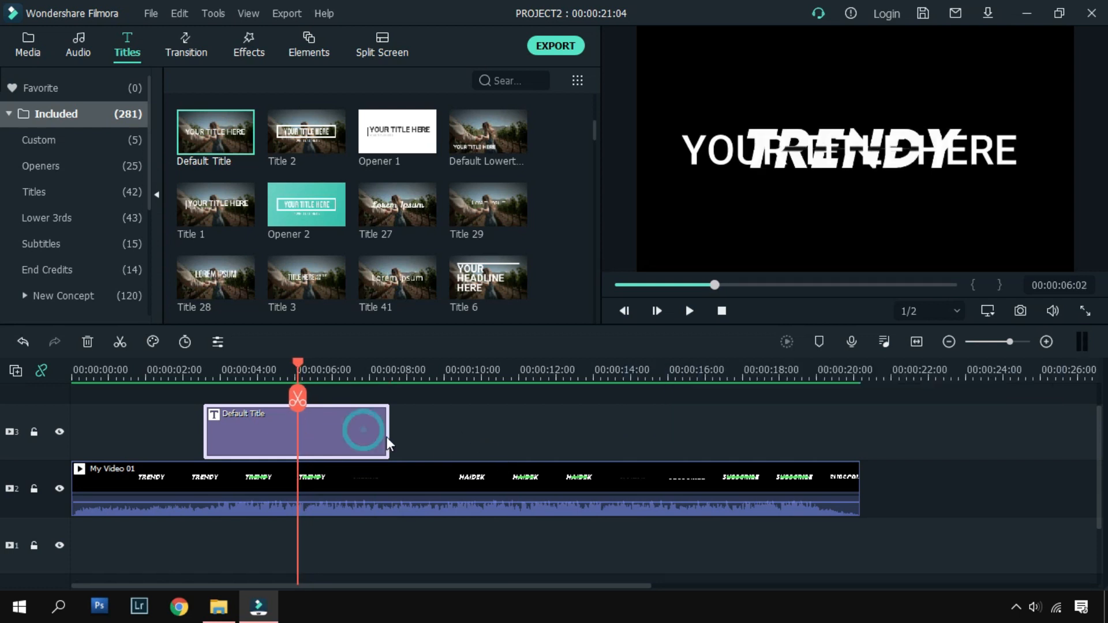
pyautogui.moveTo(388, 432); pyautogui.dragTo(297, 433)
pyautogui.click(210, 374)
pyautogui.moveTo(210, 372); pyautogui.dragTo(246, 427)
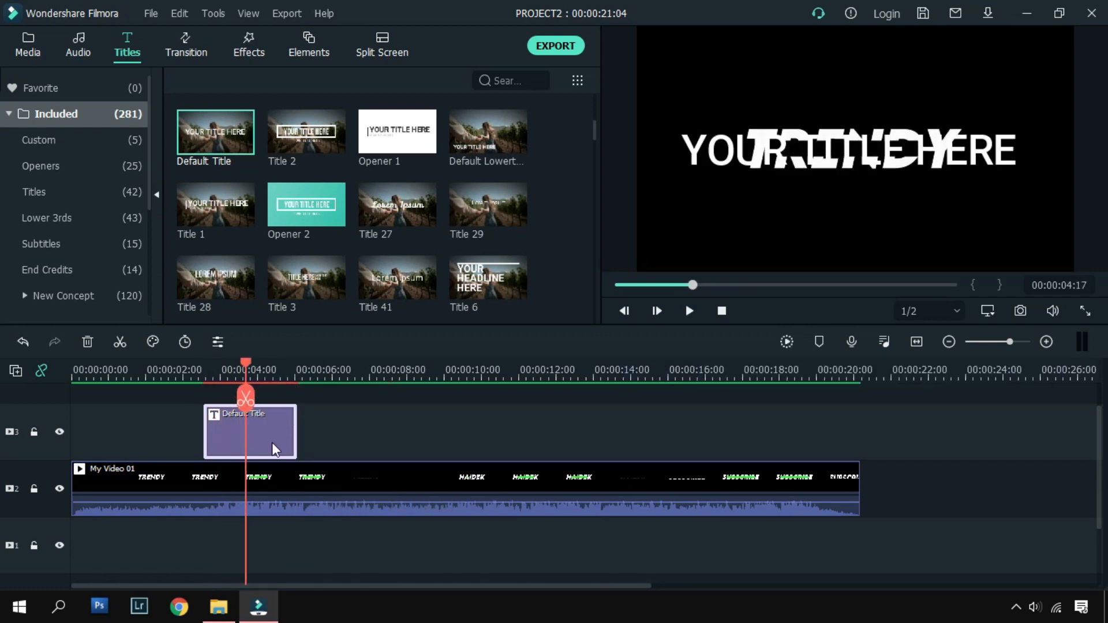
# - Open the title in advanced editing, move it above TRENDY, change the text to "TEXT ANIMATION" and set the font size to 25
pyautogui.doubleClick(269, 438)
pyautogui.click(475, 311)
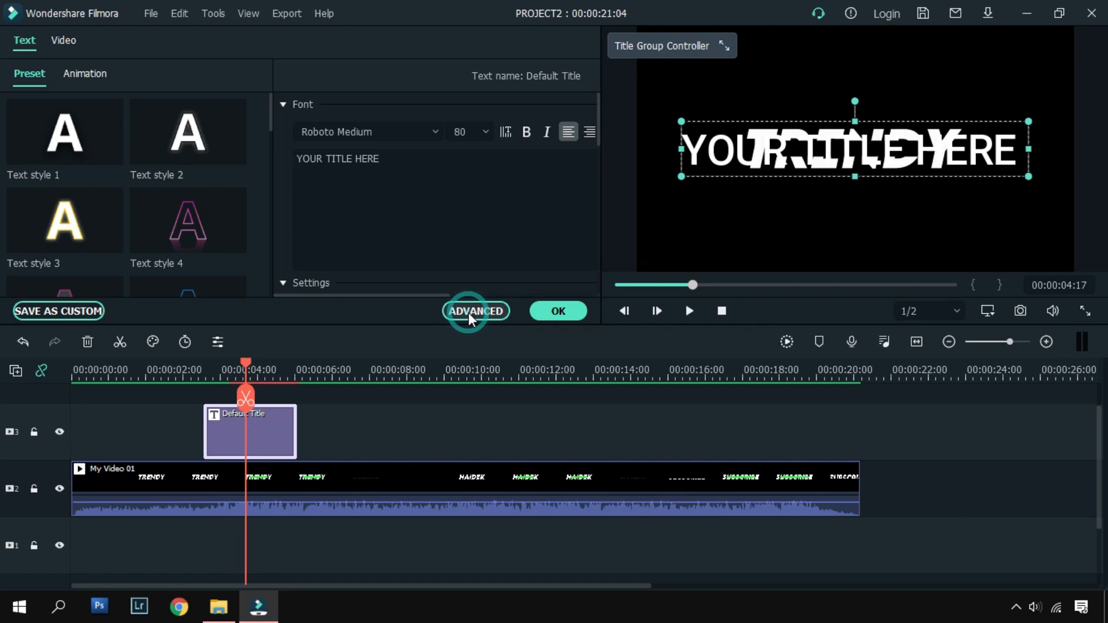
pyautogui.moveTo(522, 249); pyautogui.dragTo(546, 172)
pyautogui.doubleClick(546, 172)
pyautogui.write('TEXT ANIMATION')
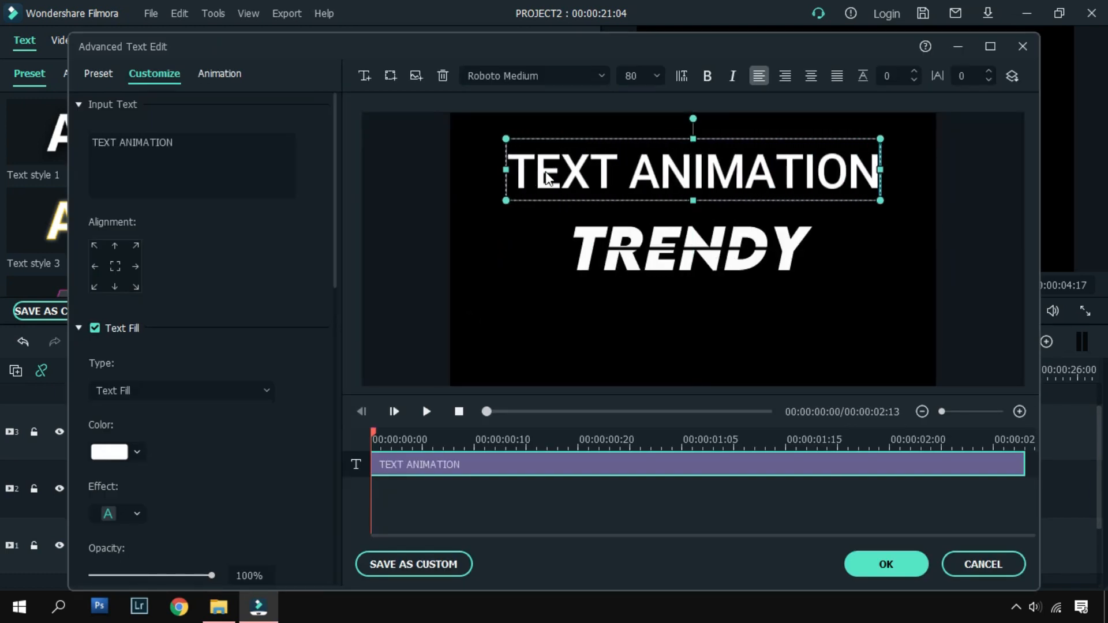
pyautogui.doubleClick(632, 75)
pyautogui.write('25')
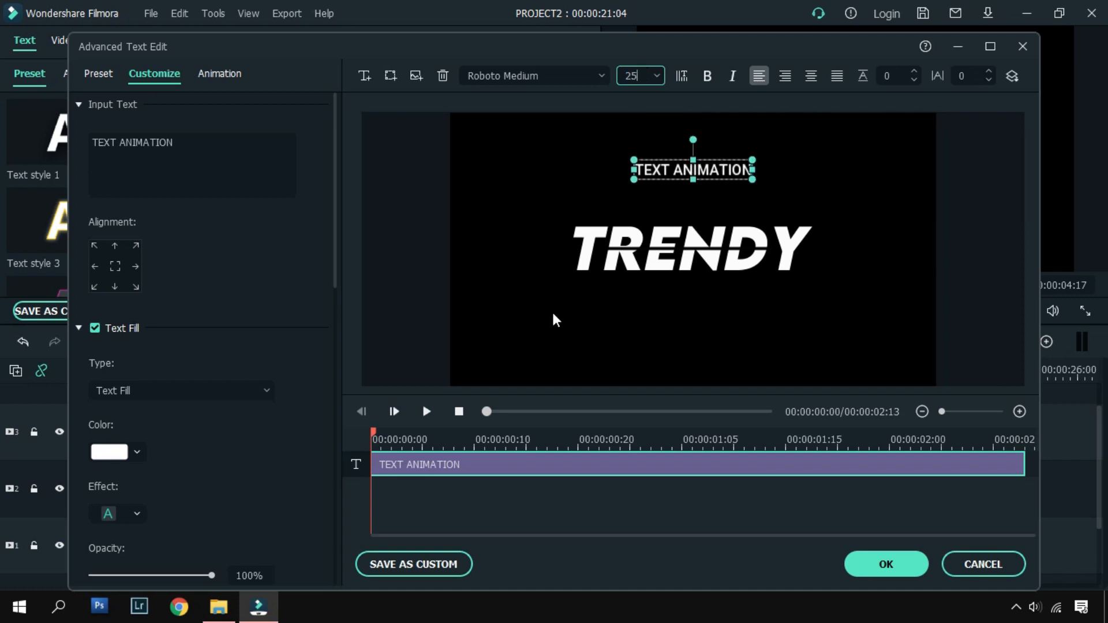
# - Move the TEXT ANIMATION text into the cut-out gap of TRENDY and set its character spacing to 5
pyautogui.moveTo(374, 440); pyautogui.dragTo(546, 485)
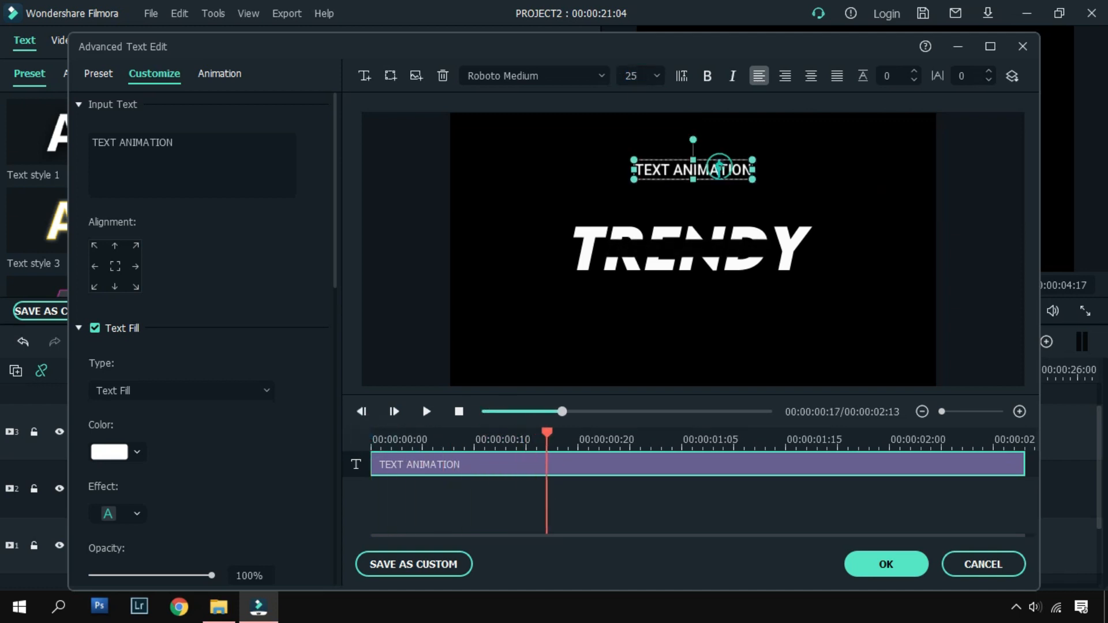
pyautogui.moveTo(708, 158); pyautogui.dragTo(696, 237)
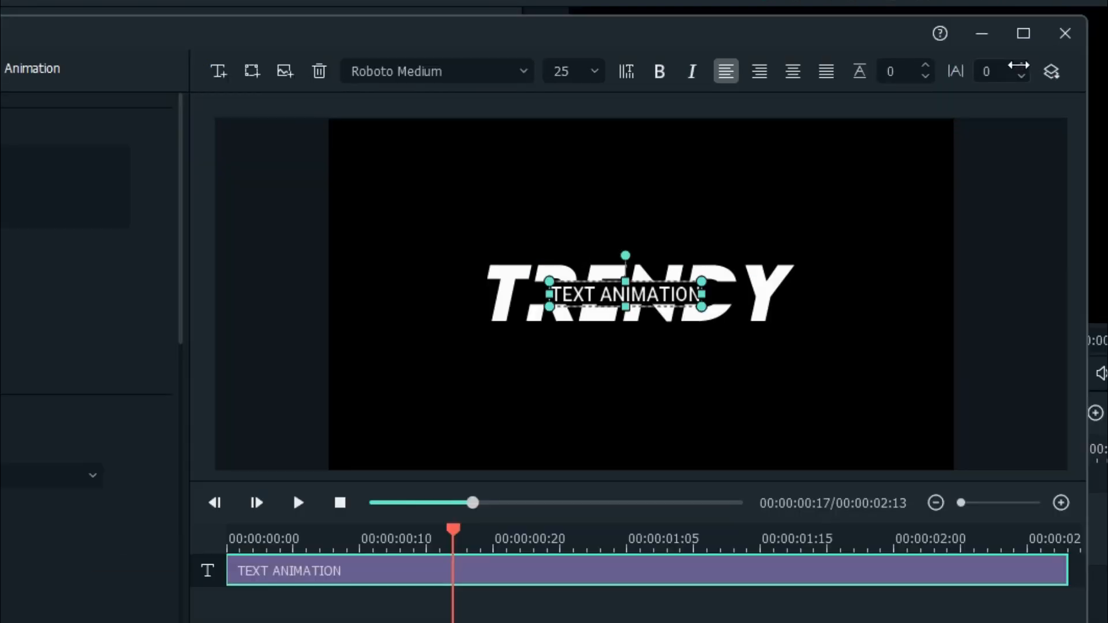
pyautogui.click(989, 71)
pyautogui.click(988, 71)
pyautogui.click(1021, 67)
pyautogui.click(1021, 67)
pyautogui.click(1021, 67)
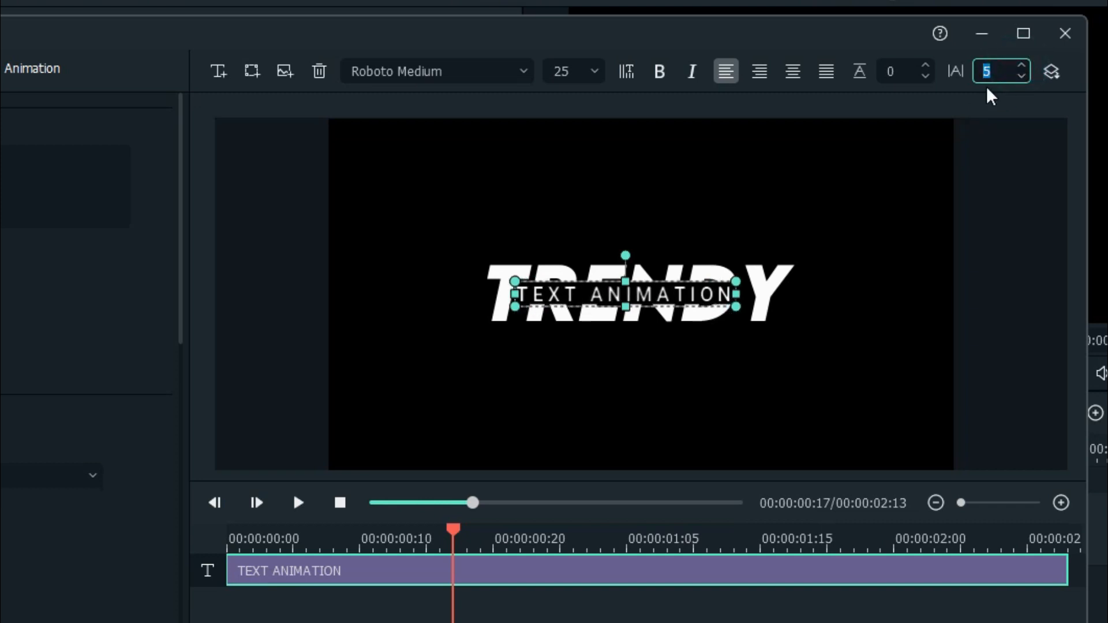
pyautogui.click(879, 327)
# - Nudge the TEXT ANIMATION text to the right until it is centred within the TRENDY gap
pyautogui.click(621, 295)
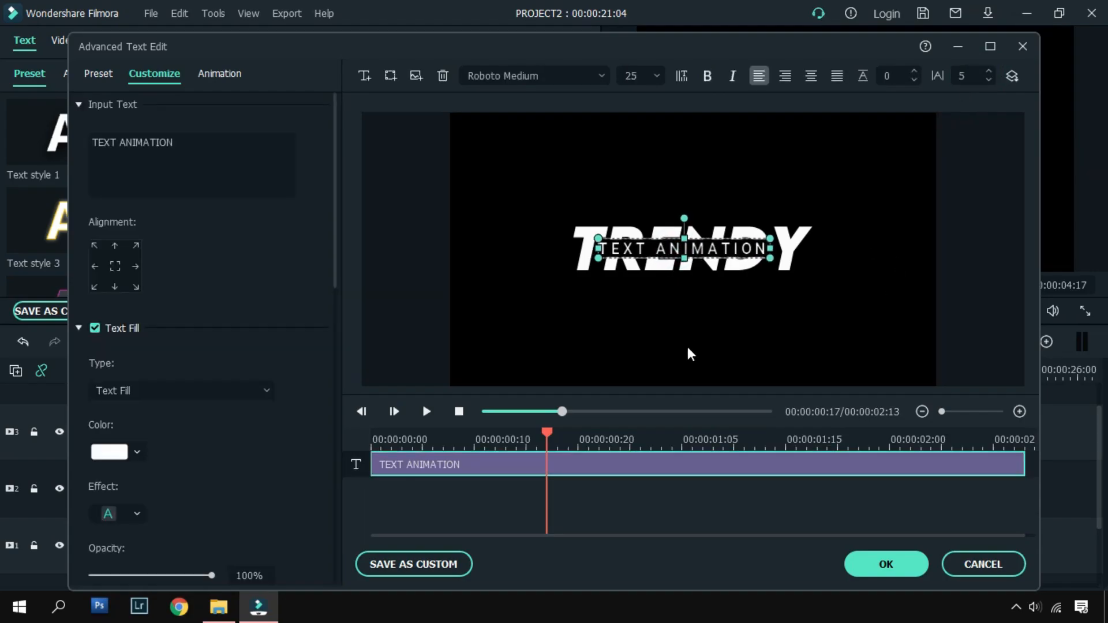
pyautogui.press('Right')
pyautogui.press('Right')
pyautogui.press('Right')
pyautogui.press('Right')
pyautogui.press('Right')
pyautogui.press('Right')
pyautogui.press('Right')
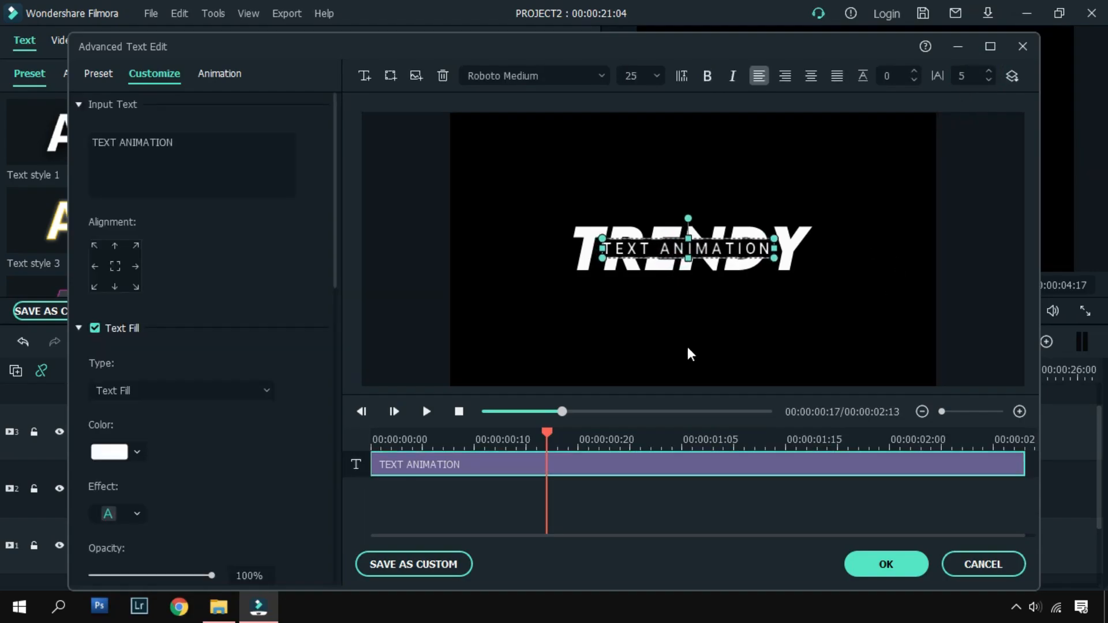
pyautogui.press('Right')
pyautogui.press('Right')
pyautogui.press('Right')
pyautogui.press('Right')
pyautogui.click(744, 339)
pyautogui.click(716, 242)
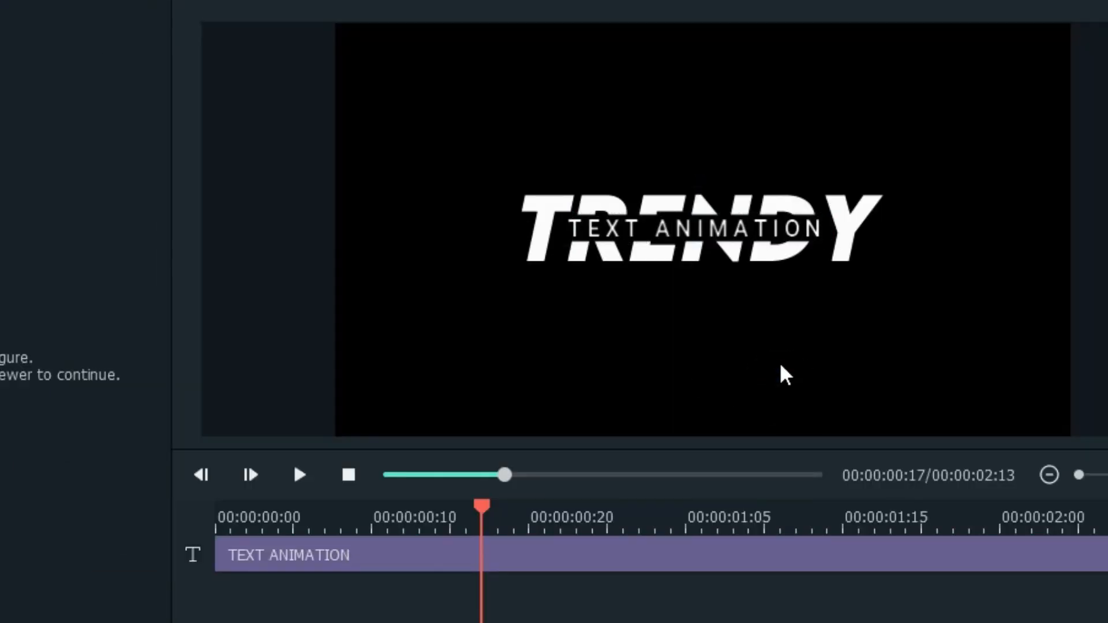
pyautogui.click(744, 233)
pyautogui.click(738, 300)
pyautogui.click(735, 232)
# - Apply the Evaporate animation to the TEXT ANIMATION text, preview it, and confirm the title edits
pyautogui.moveTo(483, 507); pyautogui.dragTo(195, 524)
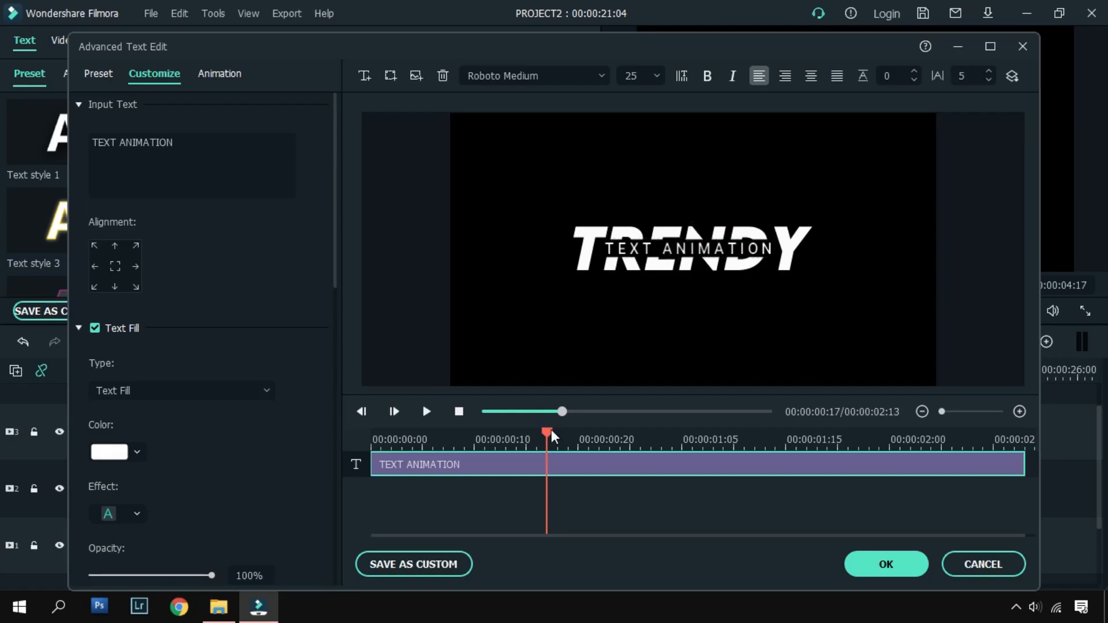
pyautogui.moveTo(357, 448); pyautogui.dragTo(523, 482)
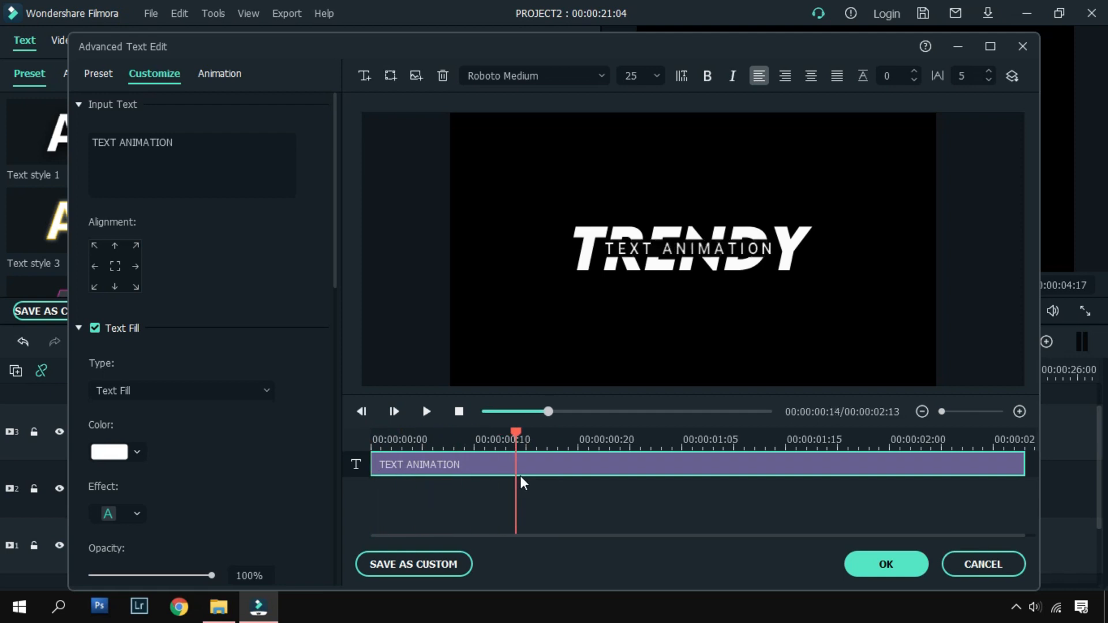
pyautogui.click(230, 75)
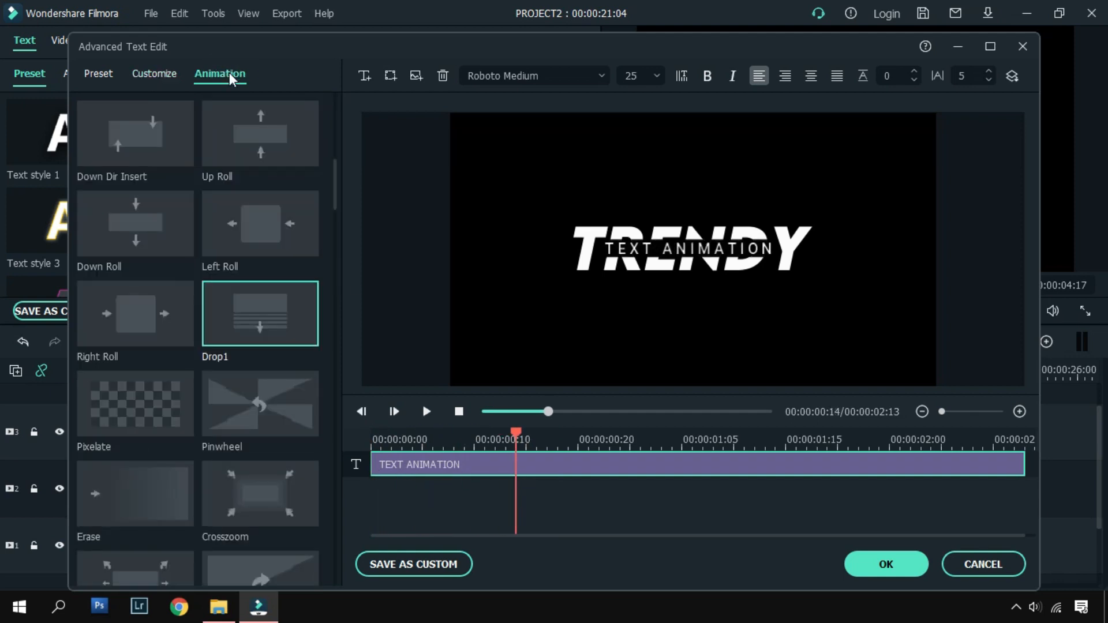
pyautogui.scroll(-10, 289, 311)
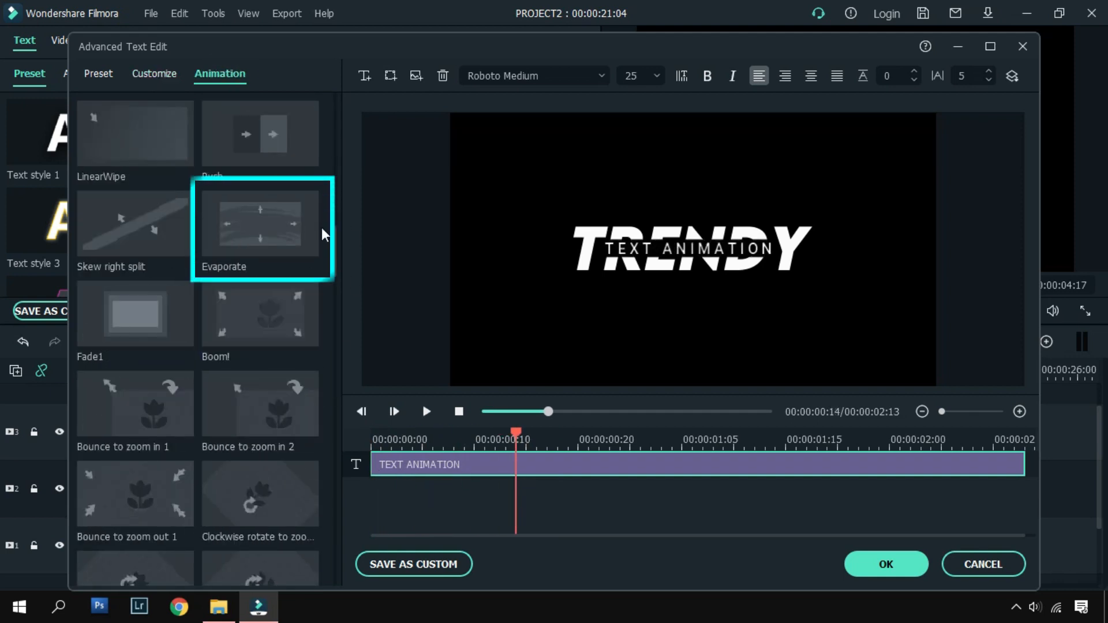
pyautogui.click(223, 240)
pyautogui.click(226, 238)
pyautogui.moveTo(515, 434); pyautogui.dragTo(404, 476)
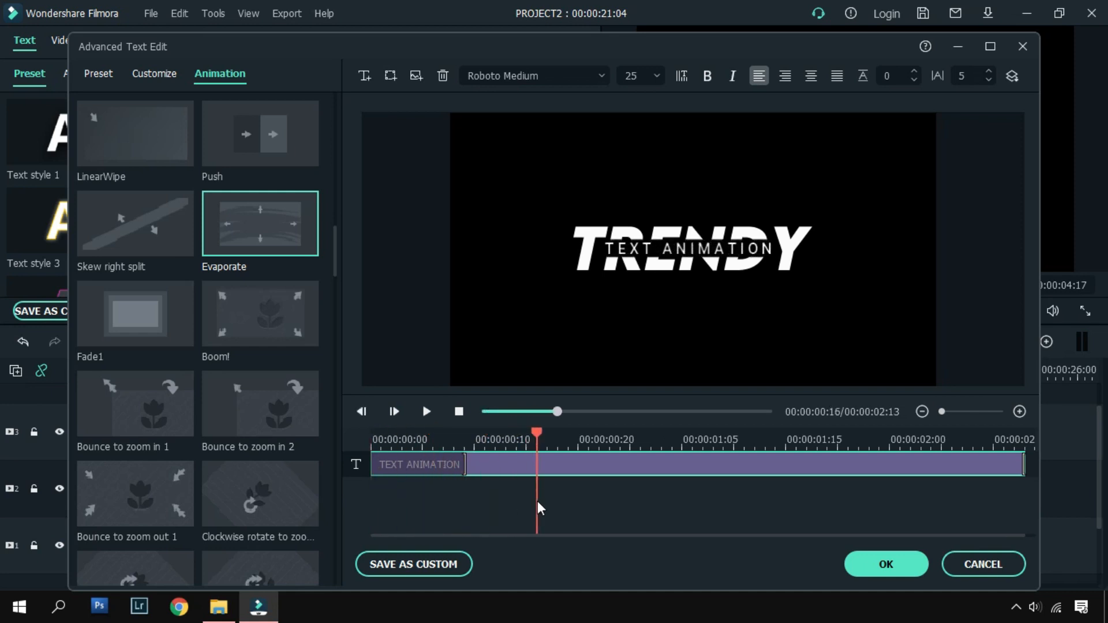
pyautogui.click(426, 412)
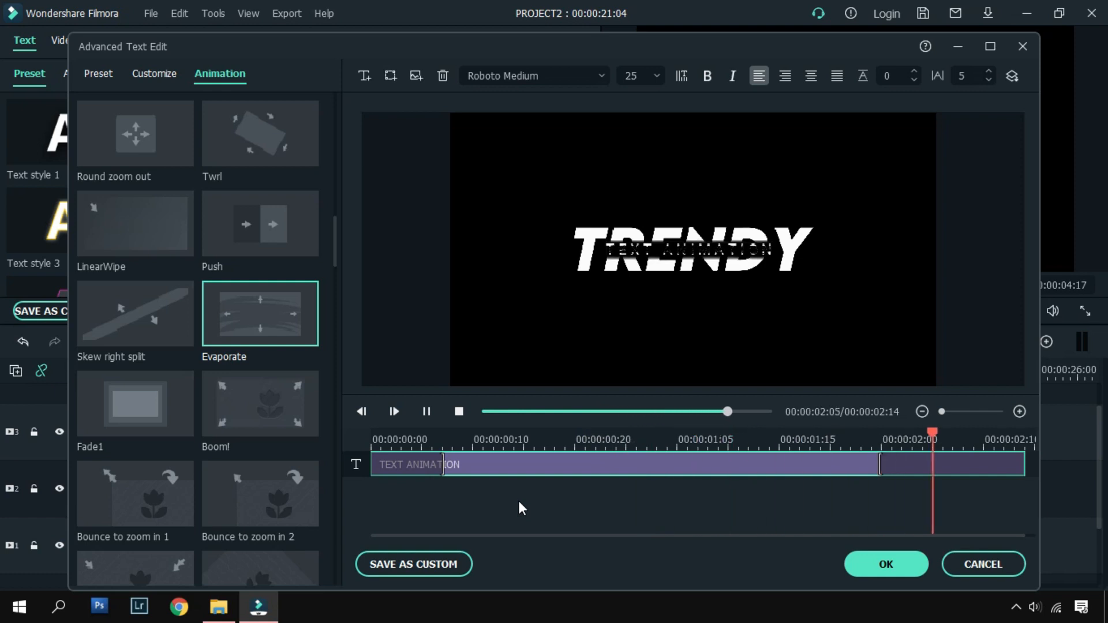
pyautogui.click(881, 566)
# - Copy the edited title and paste it on video track 3 over the HAIDEK and SUBSCRIBE sections
pyautogui.moveTo(445, 401); pyautogui.dragTo(417, 435)
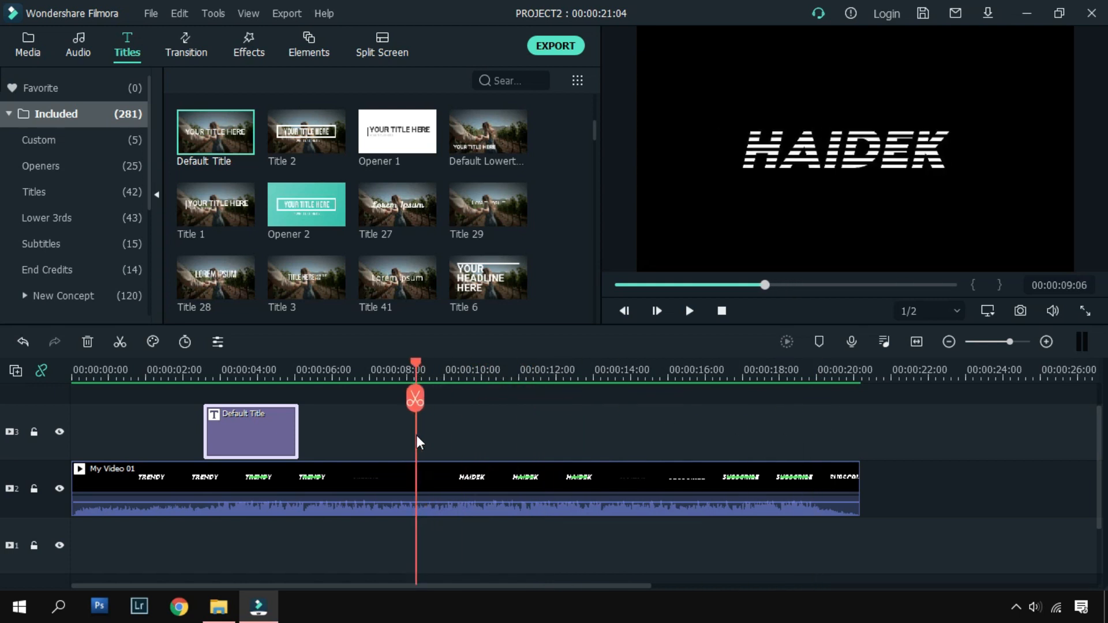
pyautogui.rightClick(255, 440)
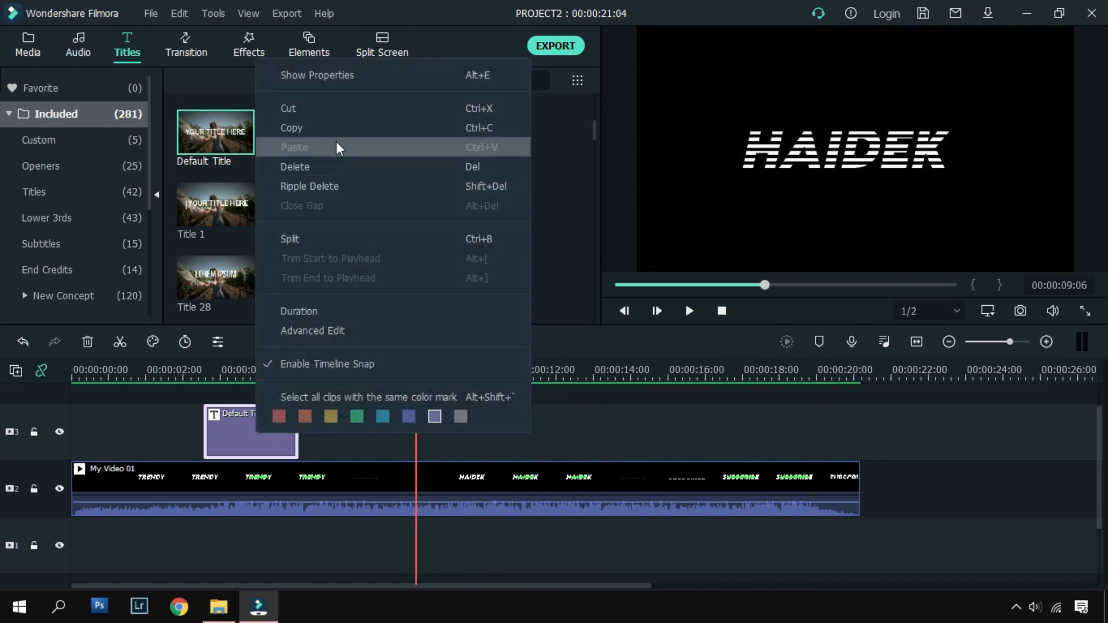
pyautogui.click(317, 130)
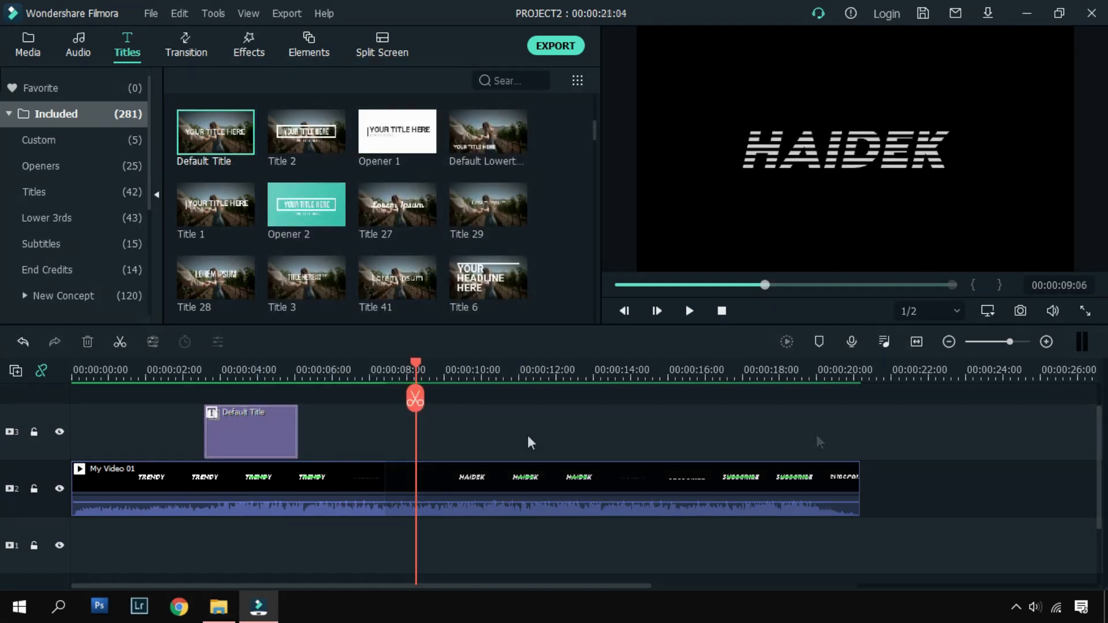
pyautogui.hotkey('ctrl', 'z')
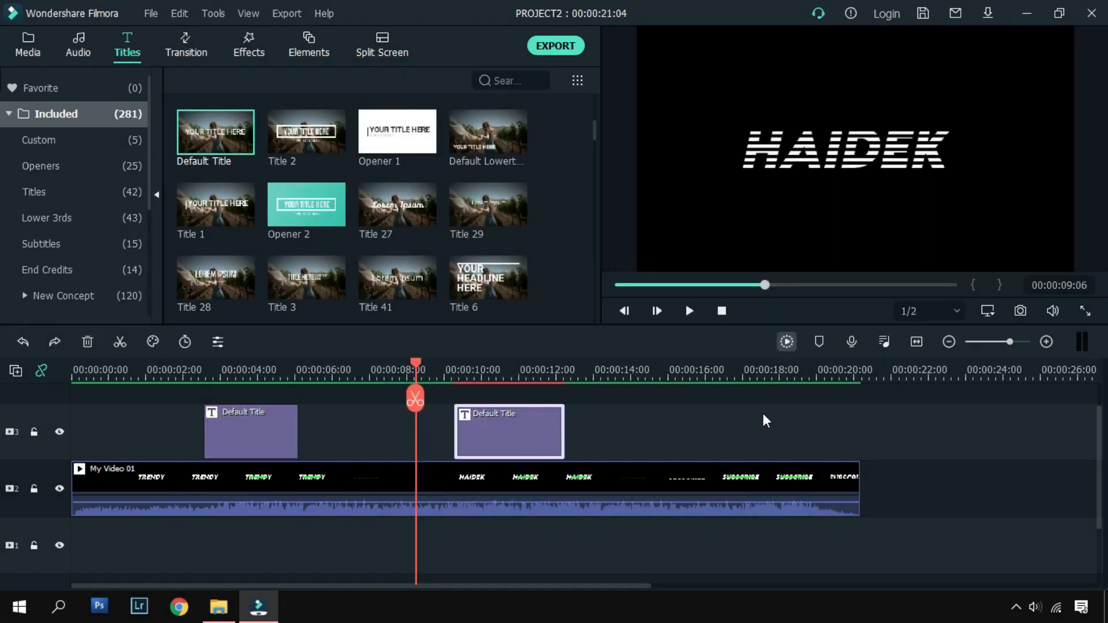
pyautogui.hotkey('ctrl', 'v')
# - Open the title over HAIDEK in advanced editing and examine its white and orange REVIEW | TIPS | TUTORIAL text layers
pyautogui.moveTo(416, 398); pyautogui.dragTo(508, 442)
pyautogui.doubleClick(508, 442)
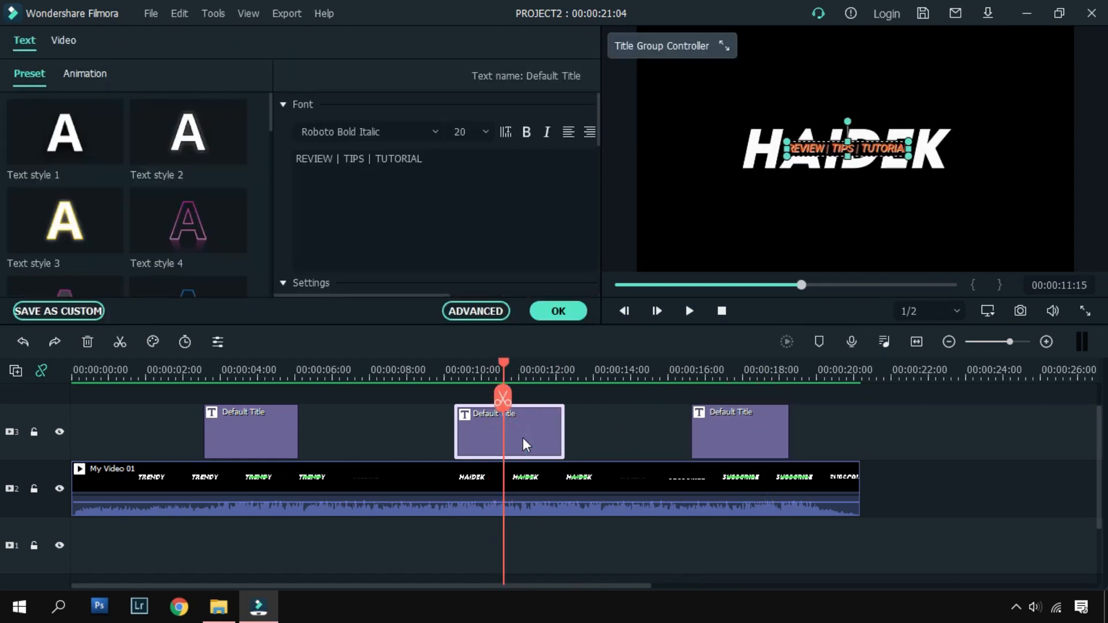
pyautogui.click(488, 314)
pyautogui.moveTo(375, 436); pyautogui.dragTo(479, 458)
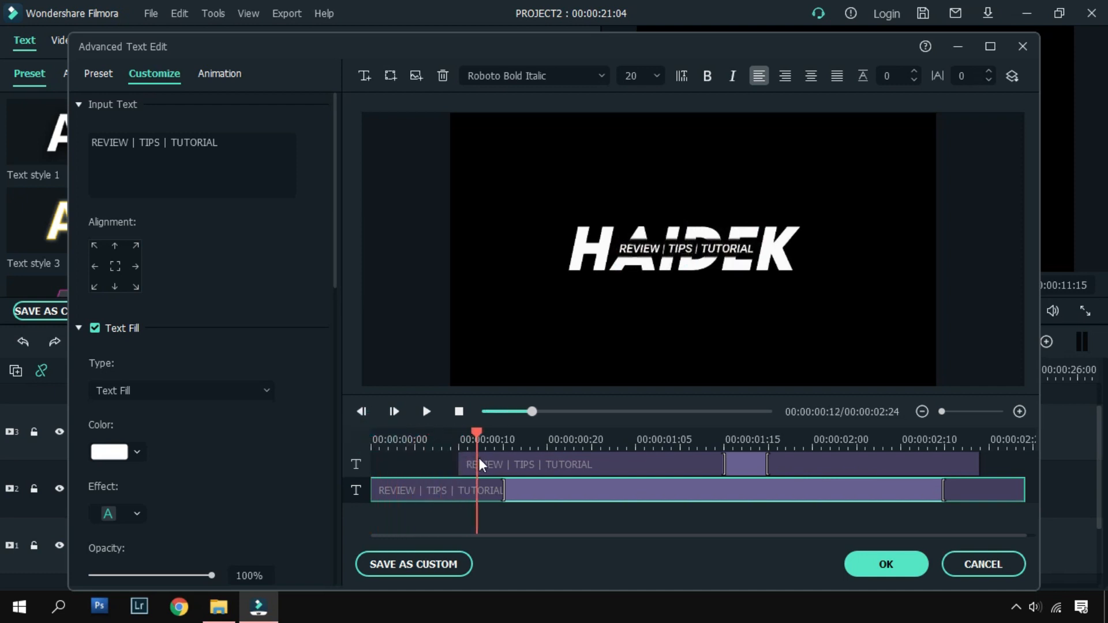
pyautogui.click(607, 463)
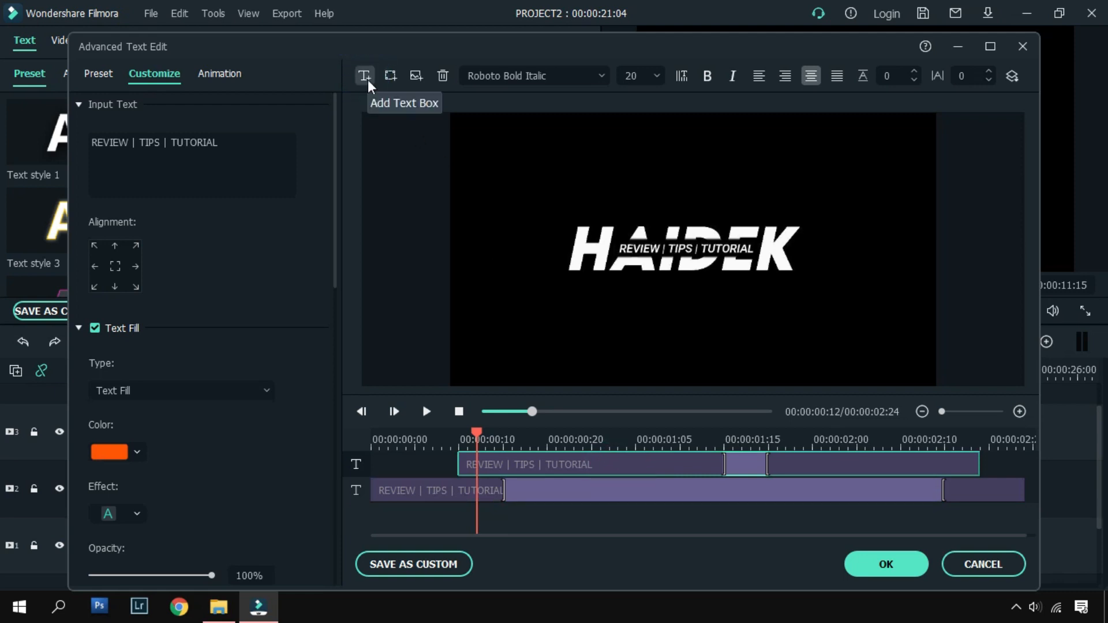
pyautogui.click(627, 249)
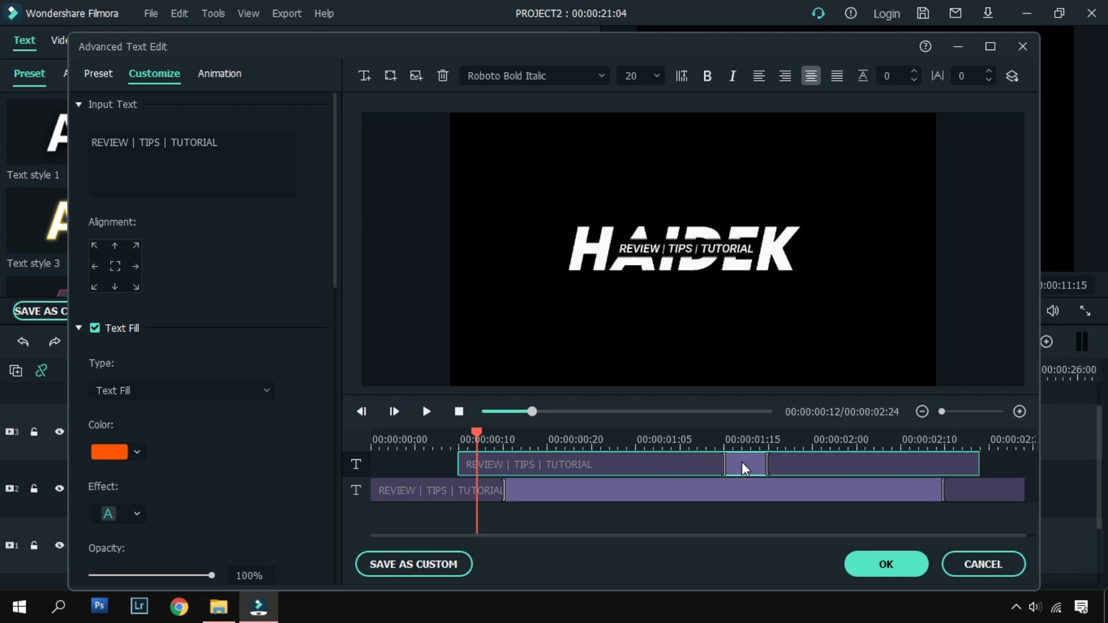
# - Apply the LinearWipe animation to the orange REVIEW | TIPS | TUTORIAL layer and preview the title from its start
pyautogui.click(225, 84)
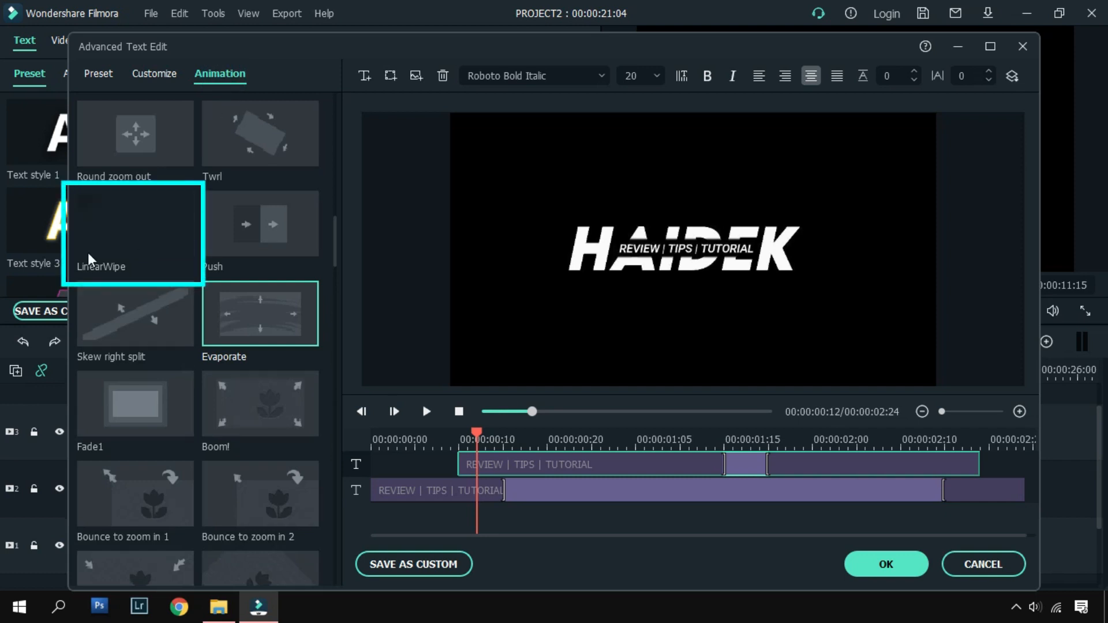
pyautogui.click(121, 242)
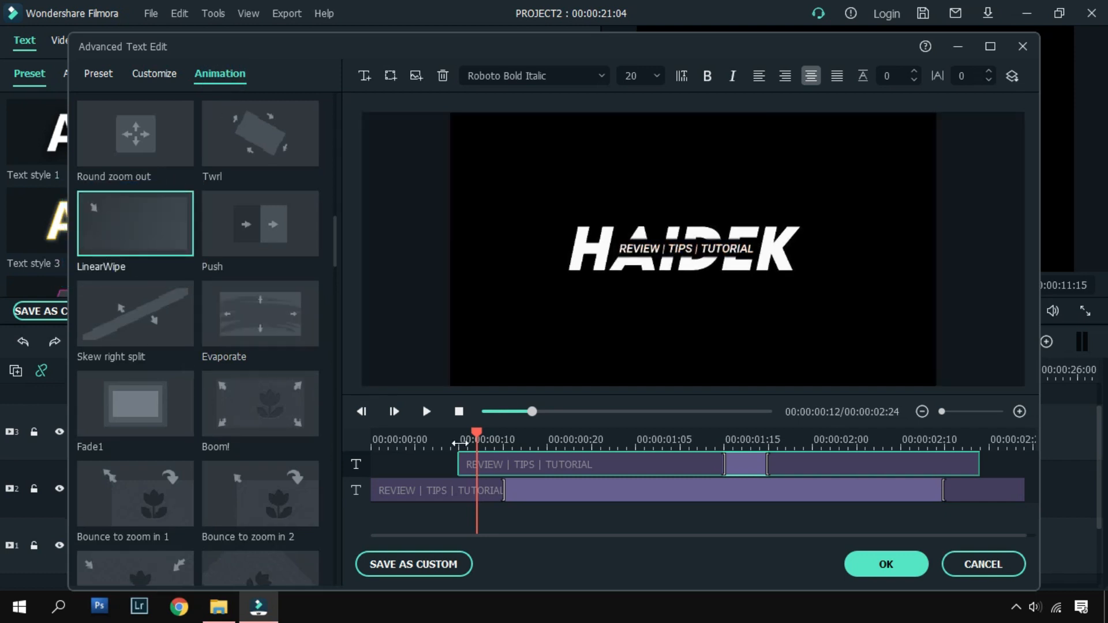
pyautogui.moveTo(476, 433); pyautogui.dragTo(377, 433)
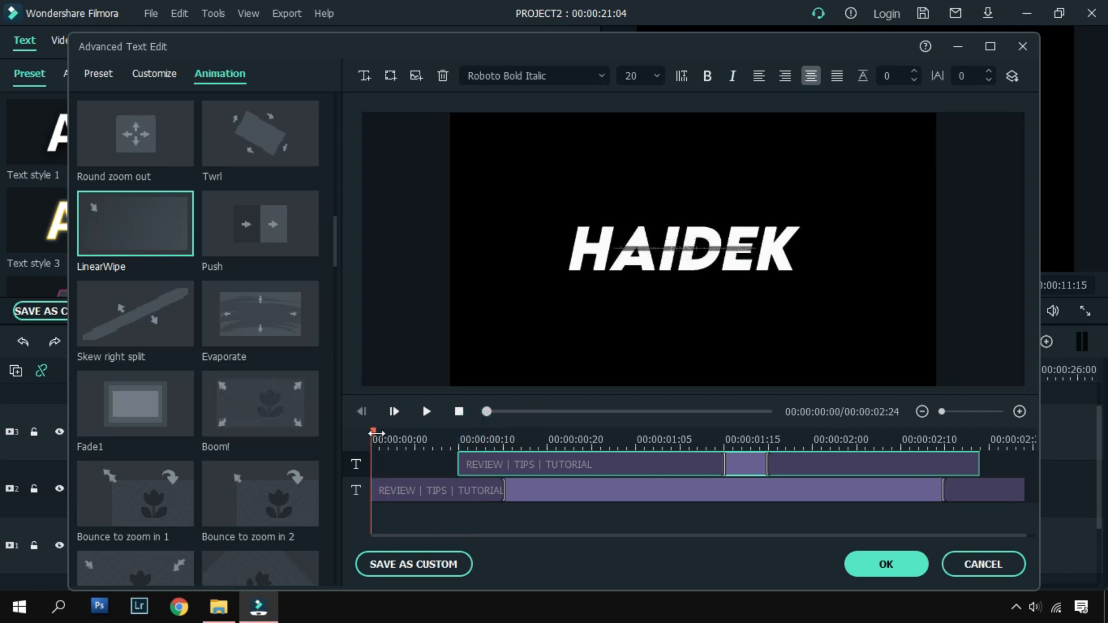
pyautogui.click(429, 413)
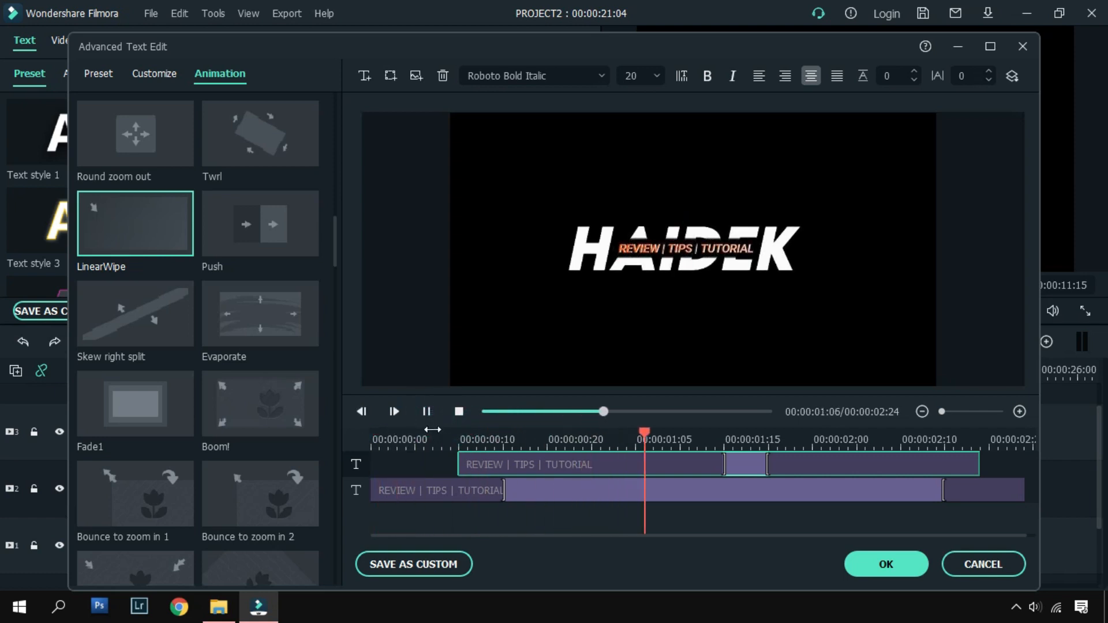
# - Finish previewing the HAIDEK title with its LinearWipe animation and confirm the title edits
pyautogui.click(475, 472)
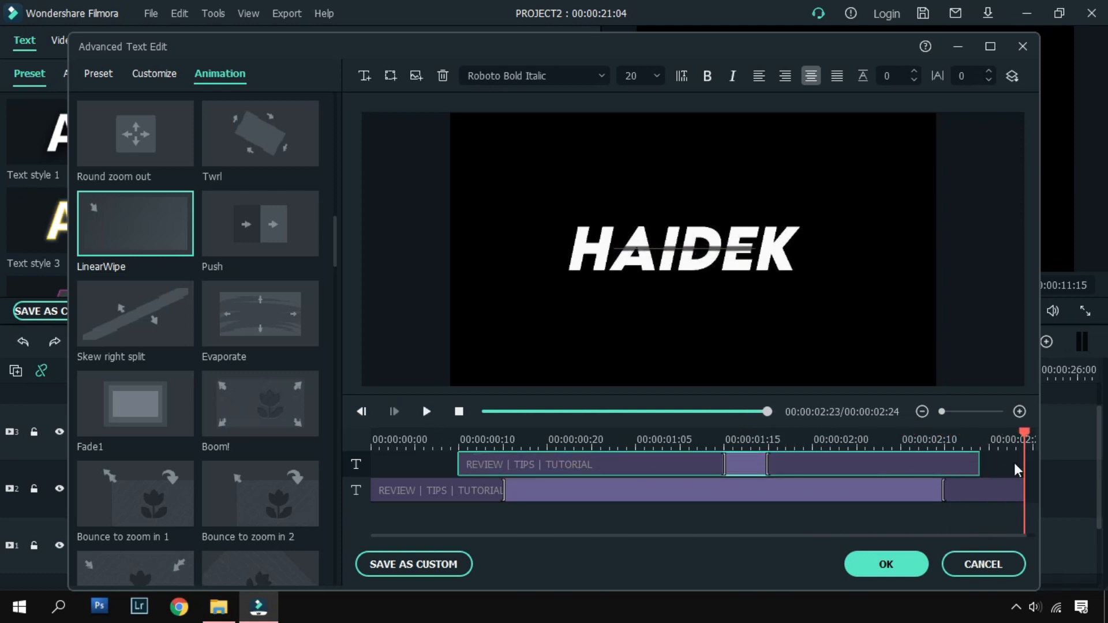
pyautogui.click(885, 564)
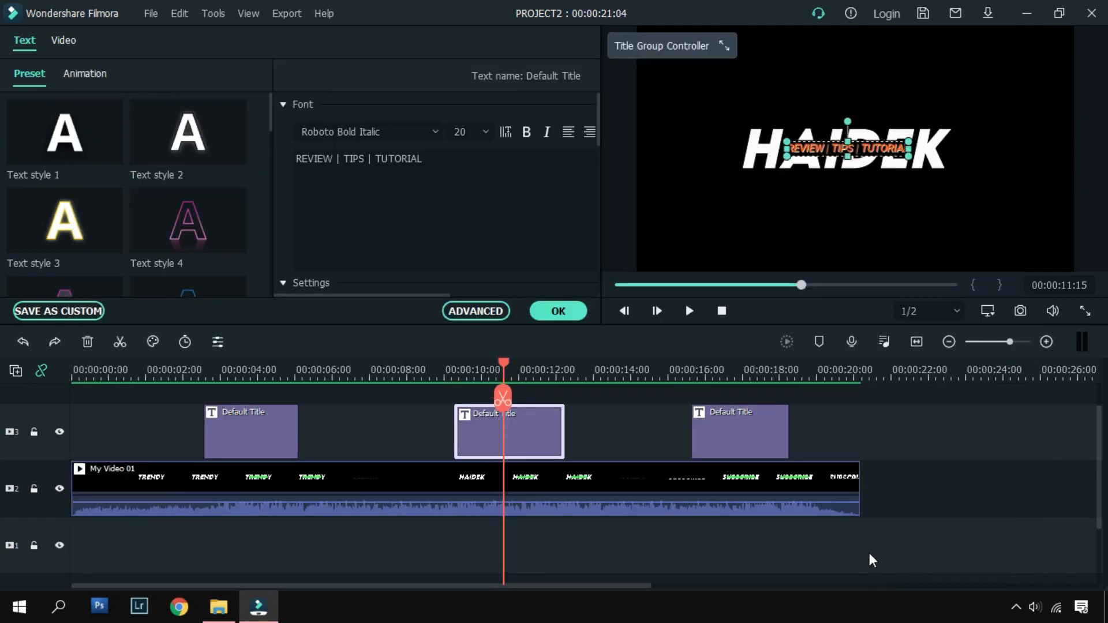
# - Preview the TERIMA KASIH title over SUBSCRIBE in advanced editing, and close the title settings
pyautogui.click(742, 445)
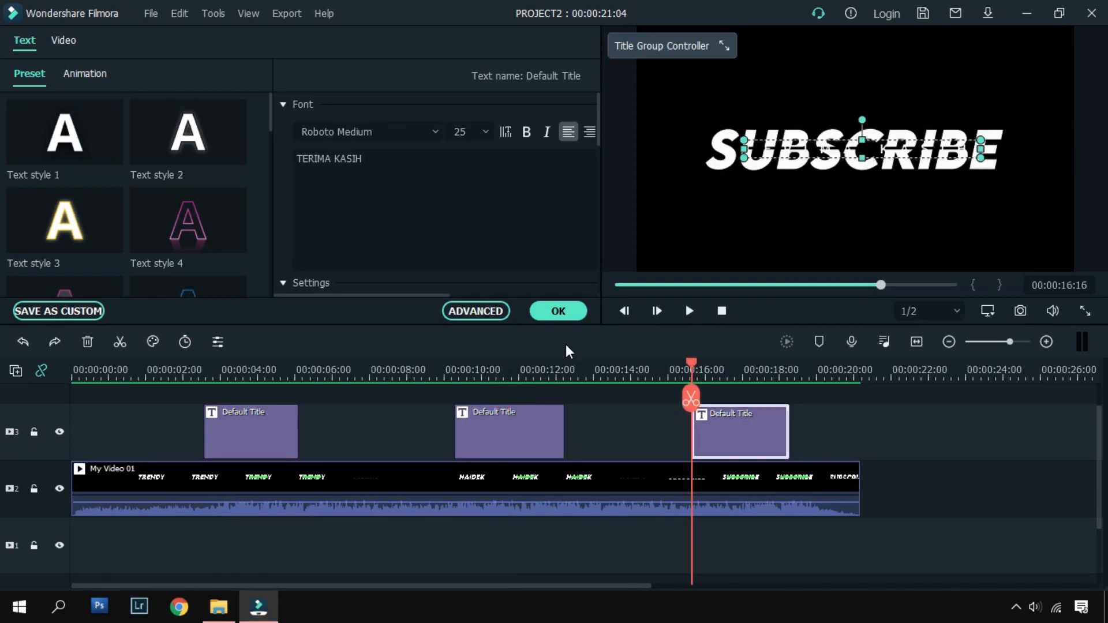
pyautogui.click(475, 310)
pyautogui.click(426, 411)
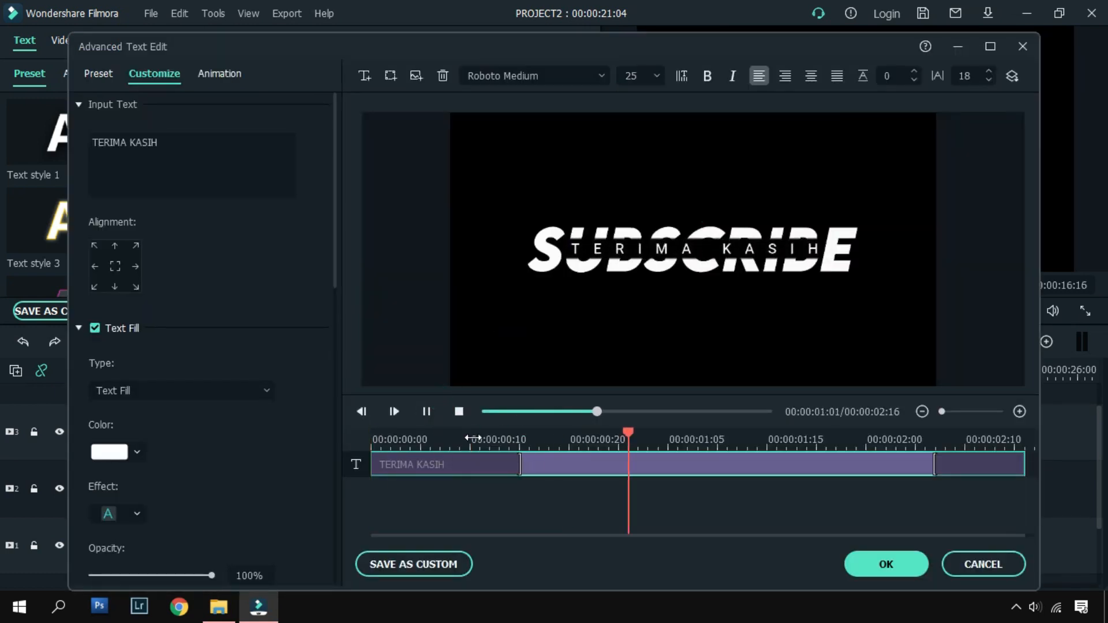
pyautogui.click(904, 575)
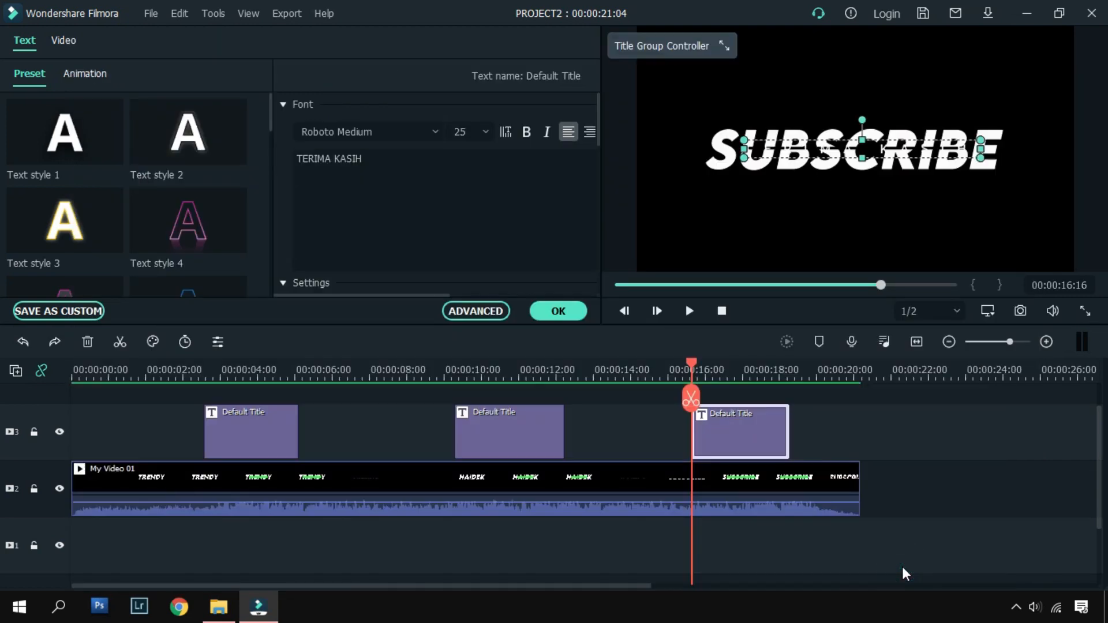
pyautogui.click(558, 311)
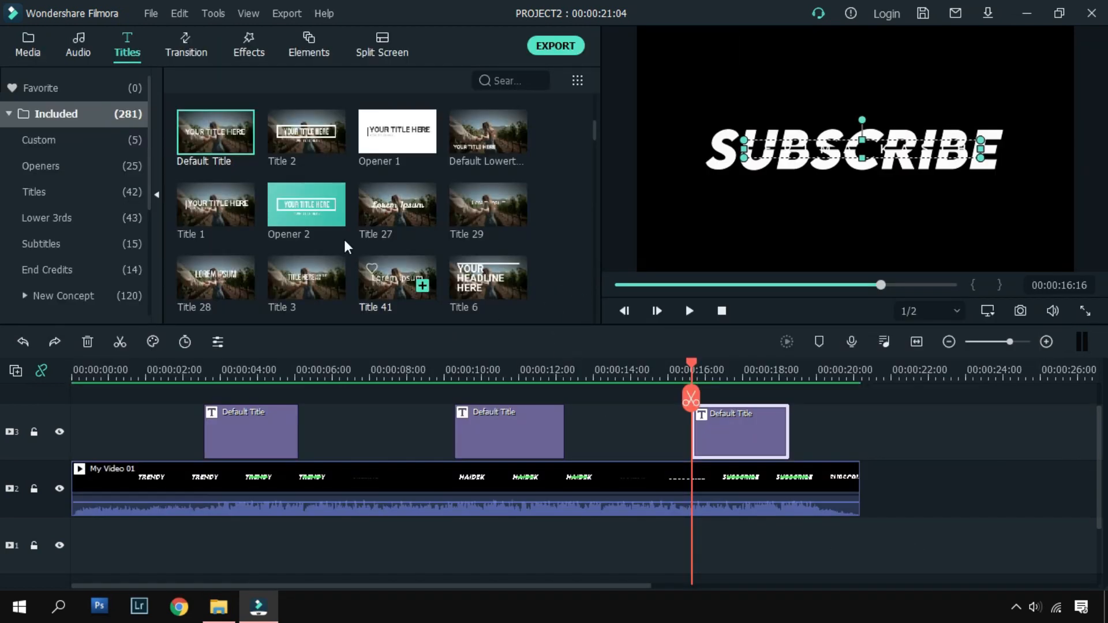
# - Split the My Video 01 clip at 00:00:08:11, in the gap between the TRENDY and HAIDEK sections
pyautogui.click(28, 43)
pyautogui.moveTo(690, 370)
pyautogui.mouseDown()
pyautogui.moveTo(829, 397)
pyautogui.moveTo(181, 399)
pyautogui.moveTo(126, 427)
pyautogui.moveTo(167, 438)
pyautogui.mouseUp()
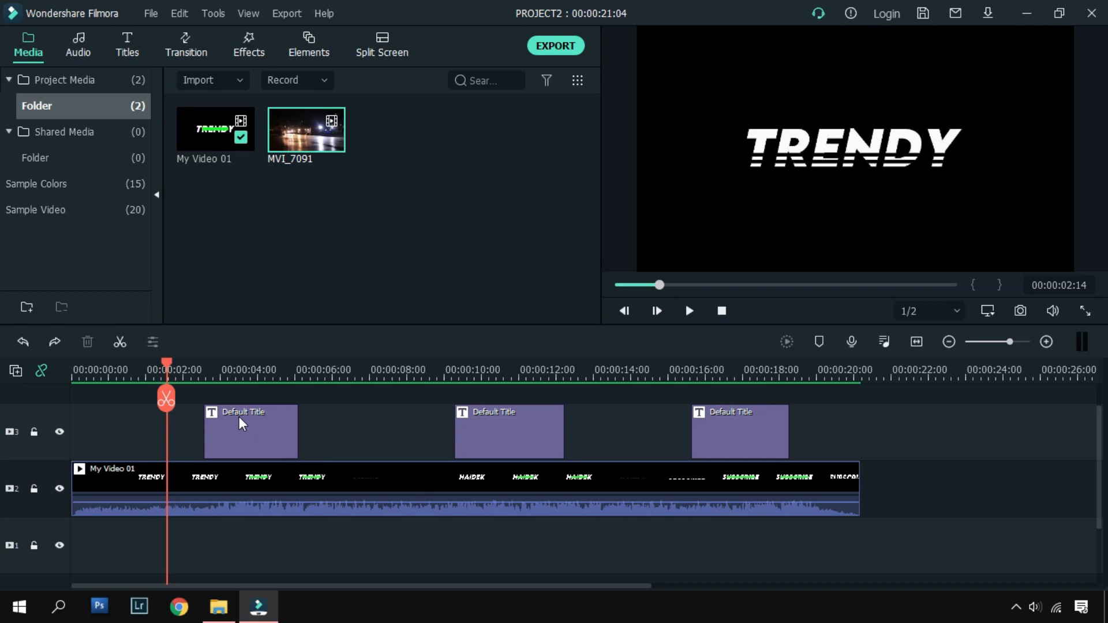
pyautogui.moveTo(166, 398); pyautogui.dragTo(390, 482)
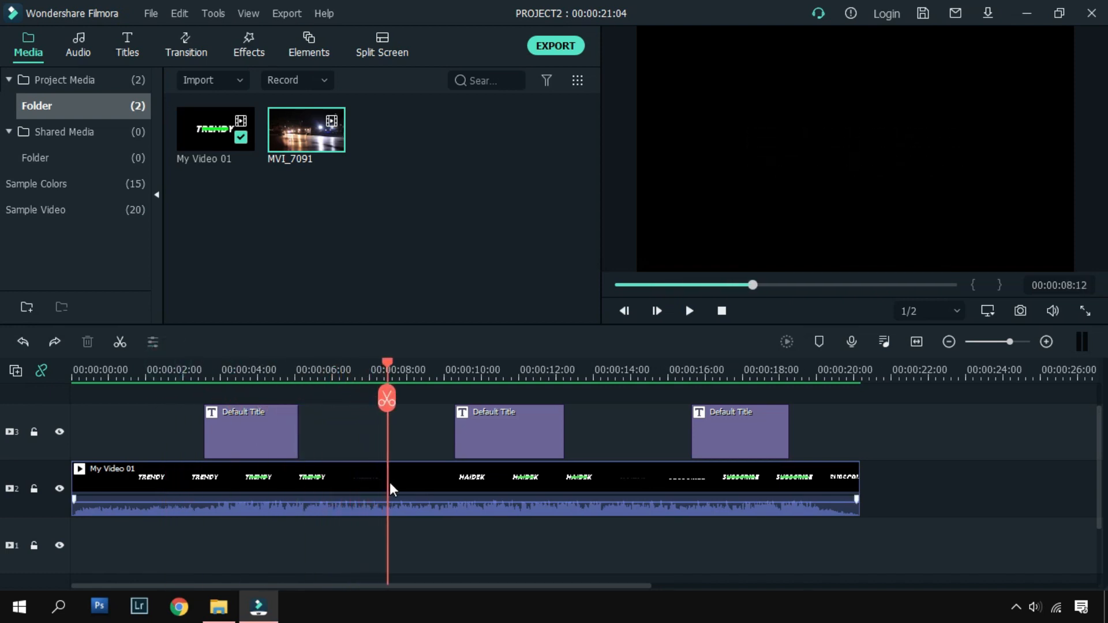
pyautogui.click(404, 485)
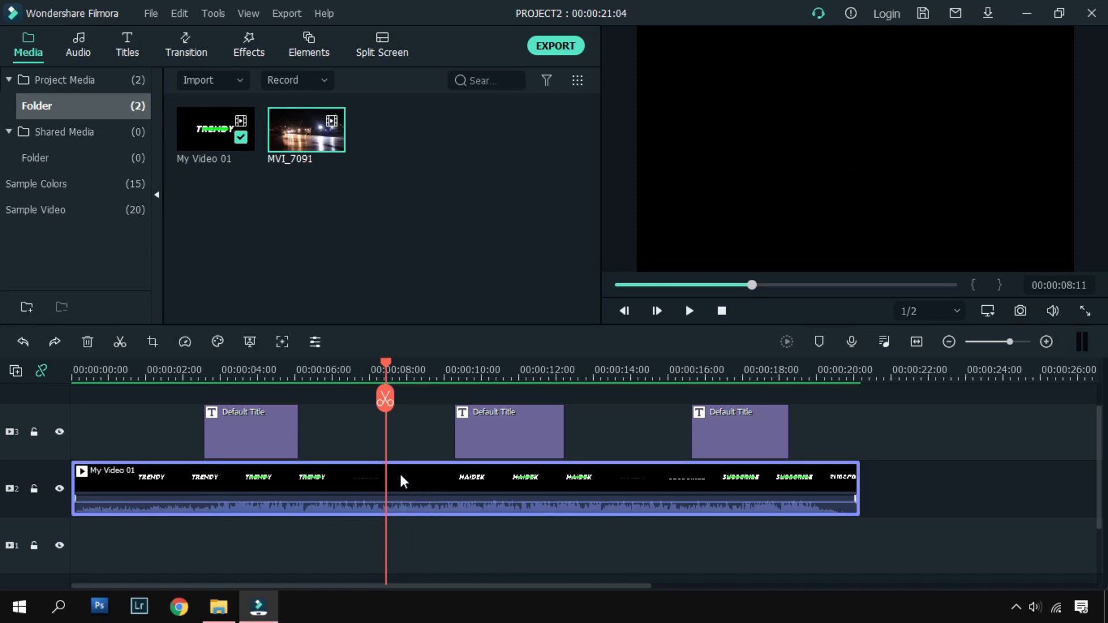
pyautogui.click(385, 398)
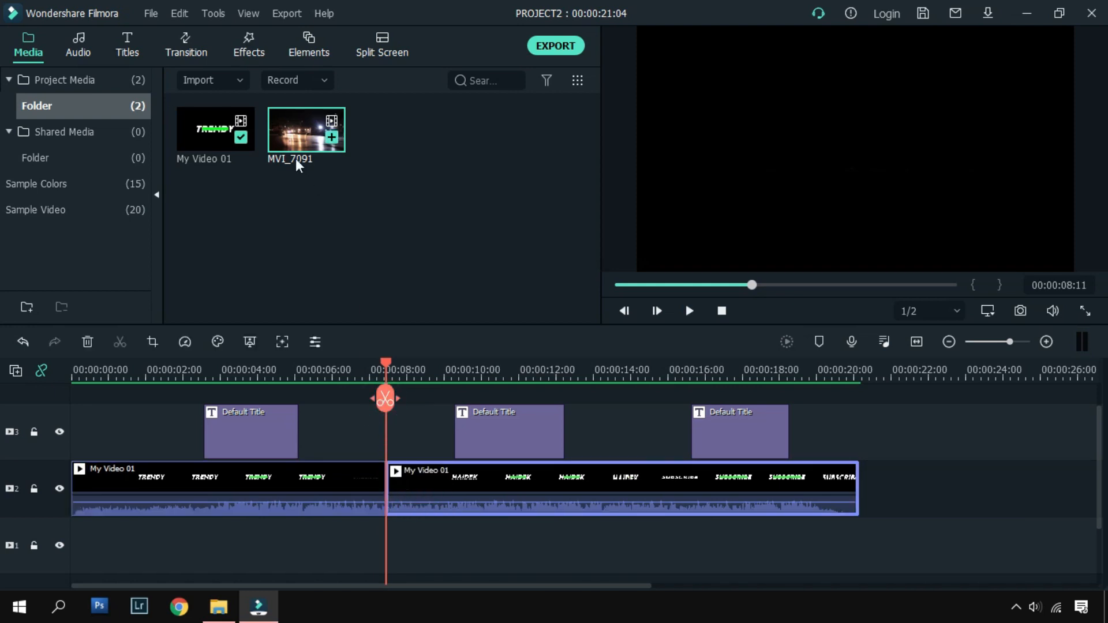
# - Place MVI_7091 on video track 1 from the split point and set the second My Video 01 clip's blending mode to Screen
pyautogui.moveTo(433, 545); pyautogui.dragTo(440, 536)
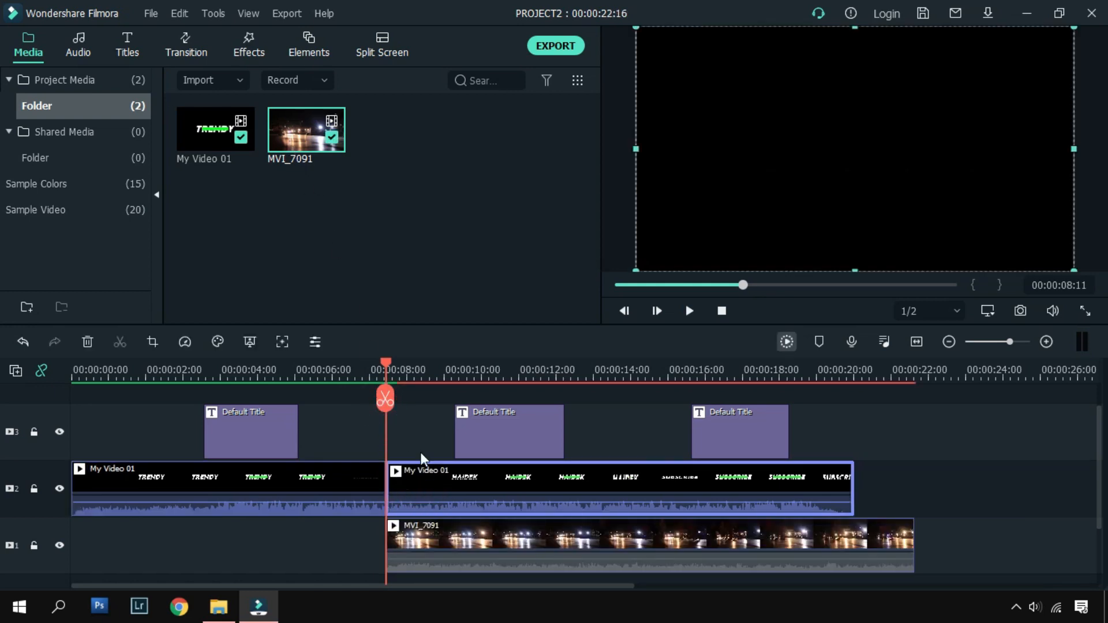
pyautogui.moveTo(385, 453); pyautogui.dragTo(398, 451)
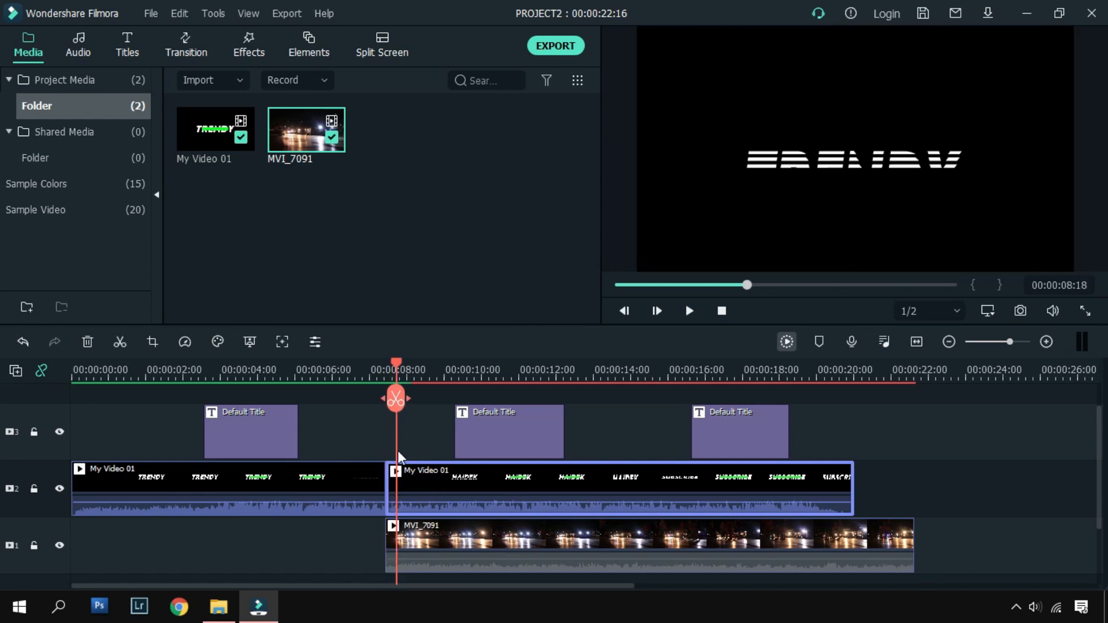
pyautogui.doubleClick(572, 479)
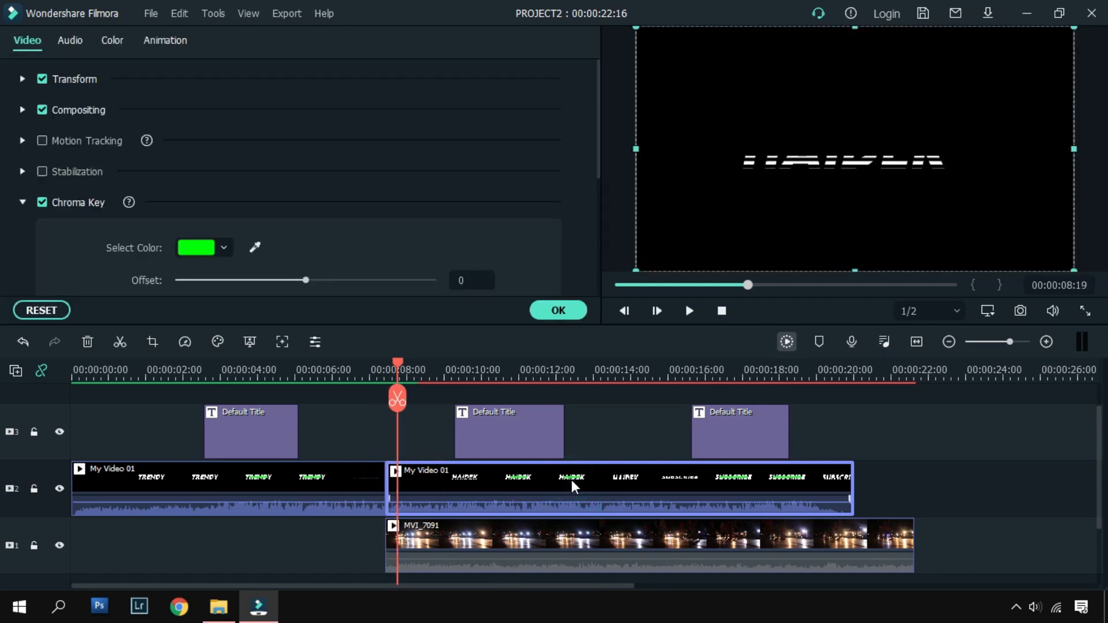
pyautogui.click(22, 112)
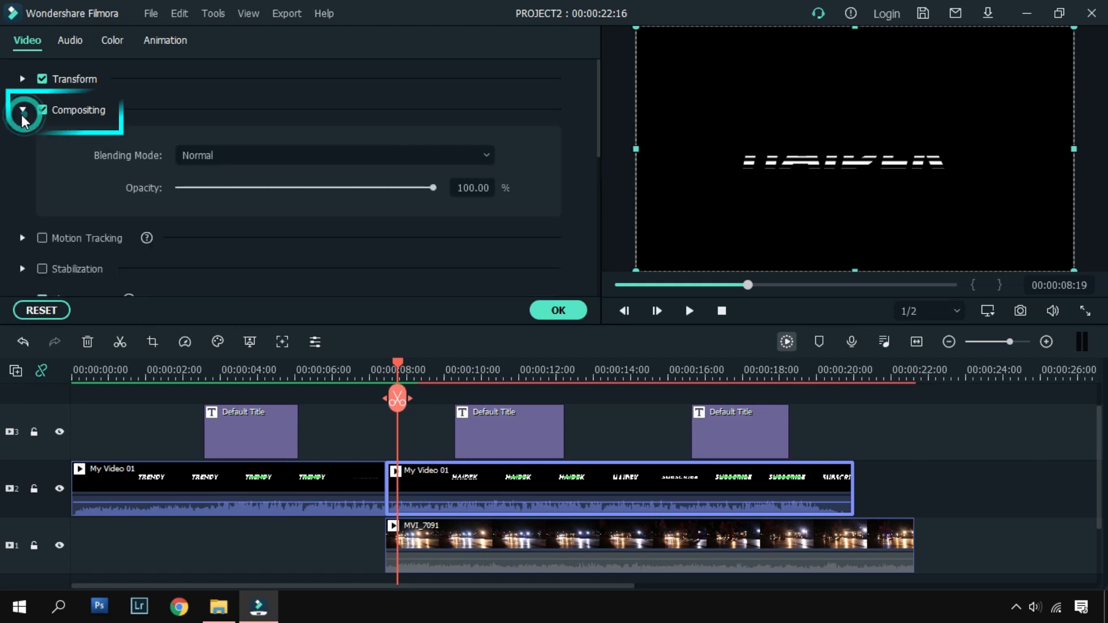
pyautogui.click(279, 153)
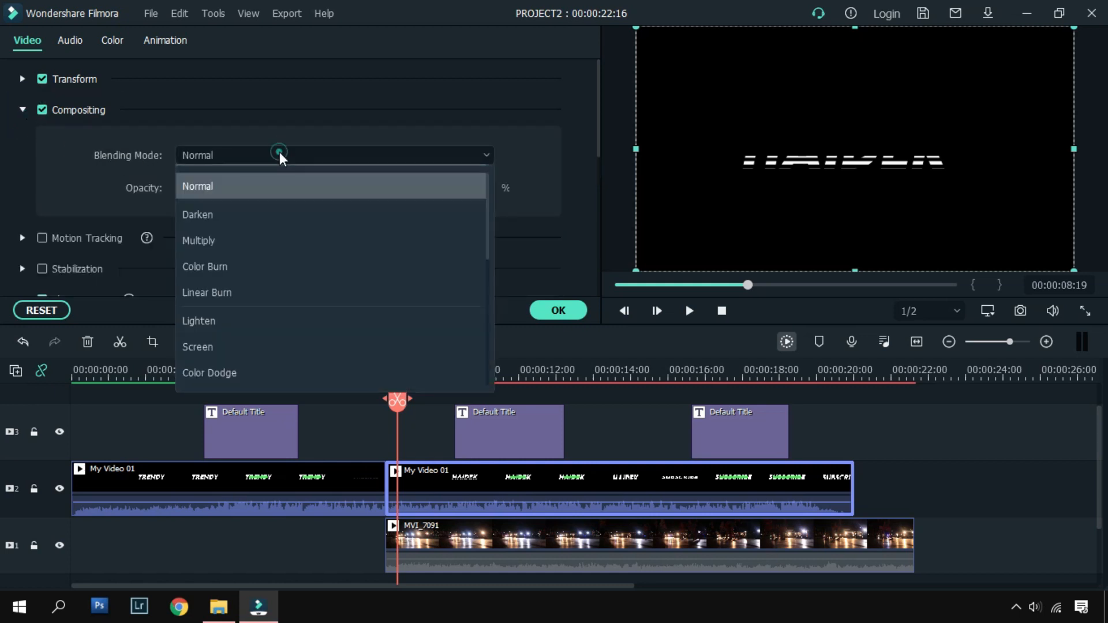
pyautogui.click(257, 347)
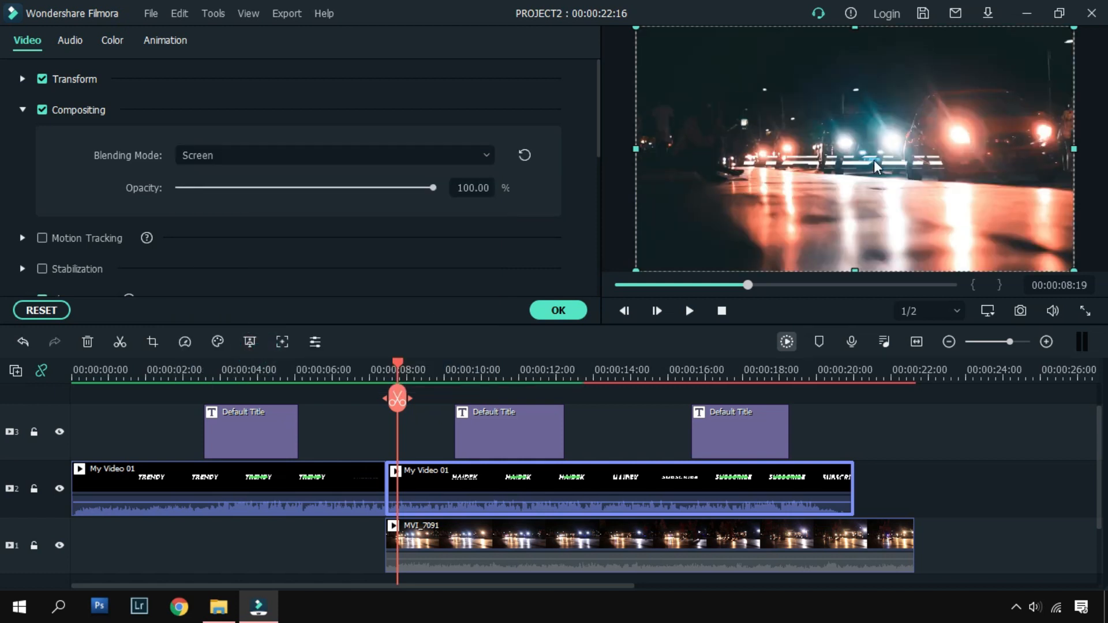
pyautogui.click(558, 311)
pyautogui.moveTo(397, 531); pyautogui.dragTo(492, 532)
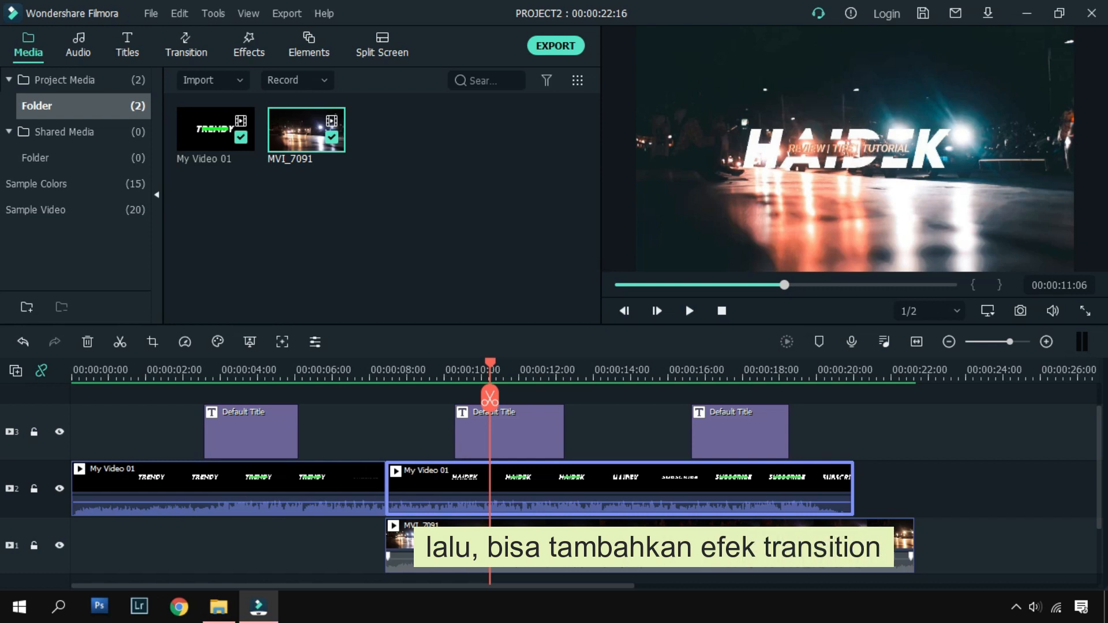
# - Add a Dissolve transition at the start of the MVI_7091 clip and a Fade transition at its end
pyautogui.click(501, 536)
pyautogui.click(186, 46)
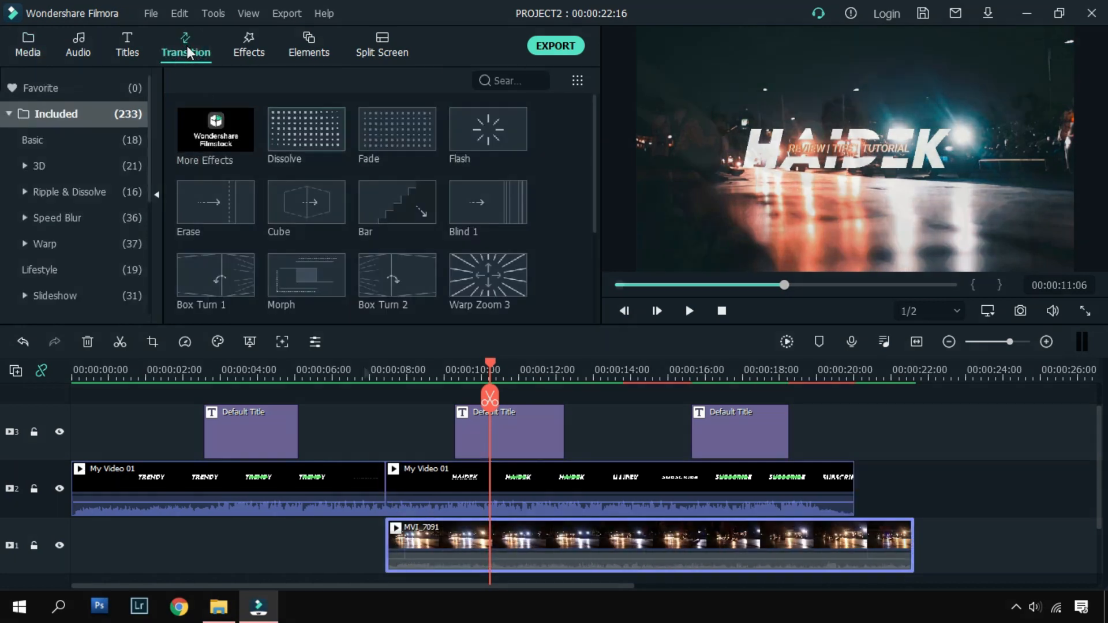
pyautogui.click(322, 144)
pyautogui.moveTo(321, 143); pyautogui.dragTo(407, 501)
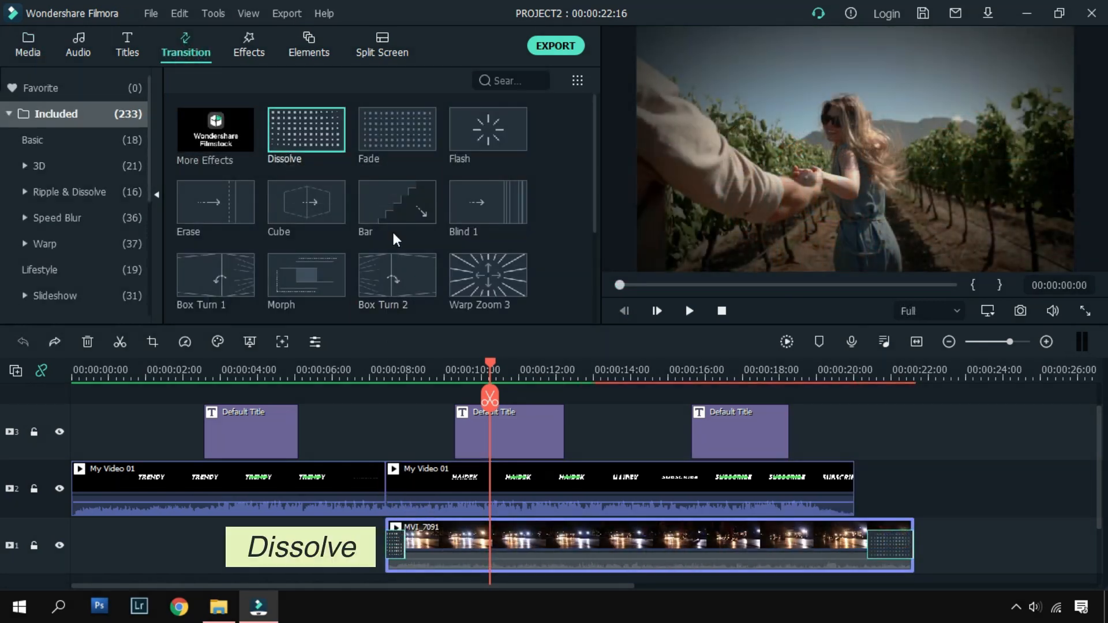
pyautogui.click(372, 130)
pyautogui.moveTo(372, 130); pyautogui.dragTo(886, 554)
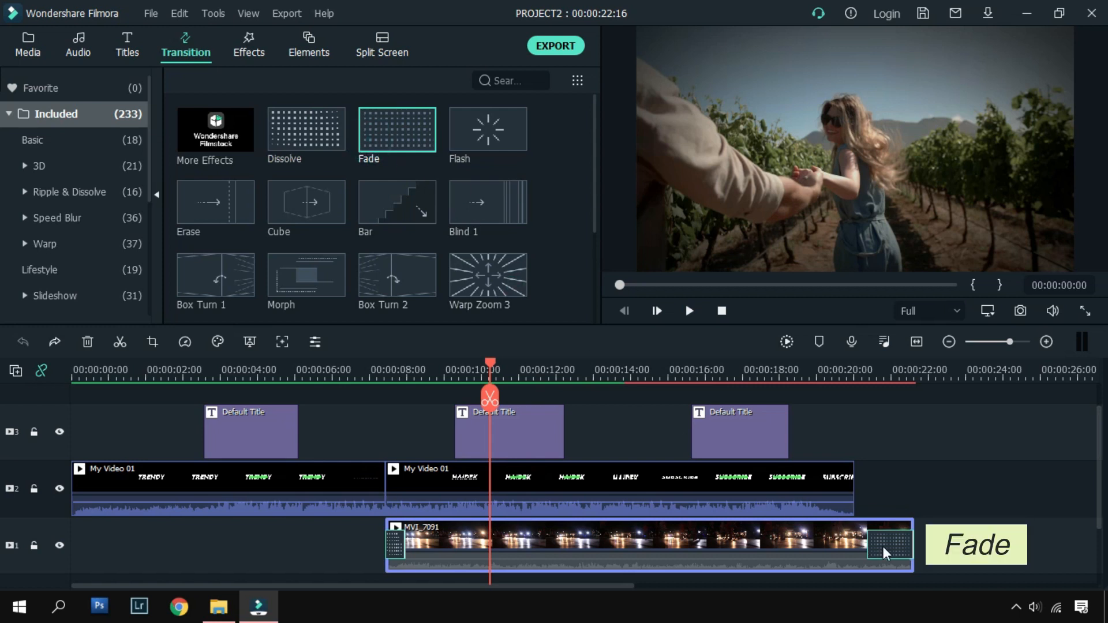
pyautogui.moveTo(491, 364); pyautogui.dragTo(415, 378)
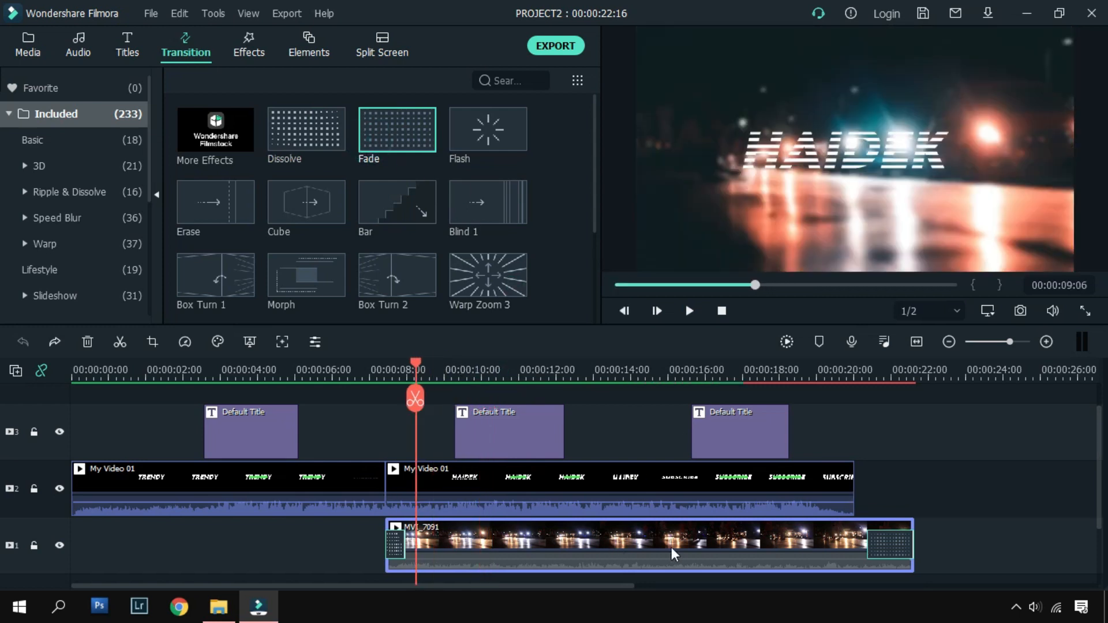
# - Examine the 3D LUT in the MVI_7091 clip's color settings and close the settings
pyautogui.doubleClick(621, 543)
pyautogui.click(114, 39)
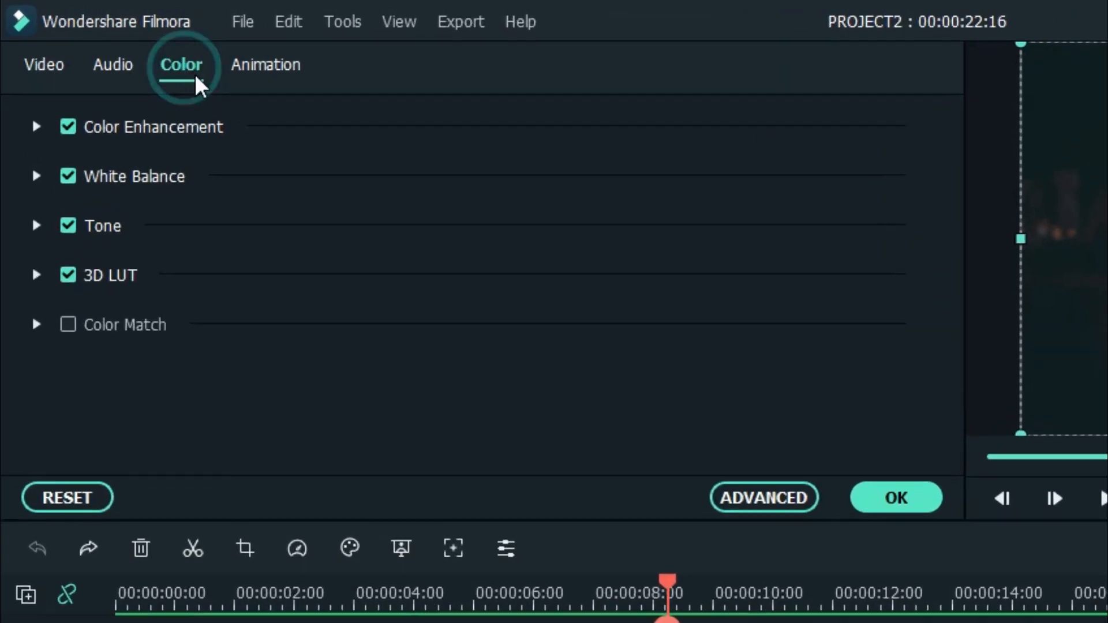
pyautogui.click(40, 307)
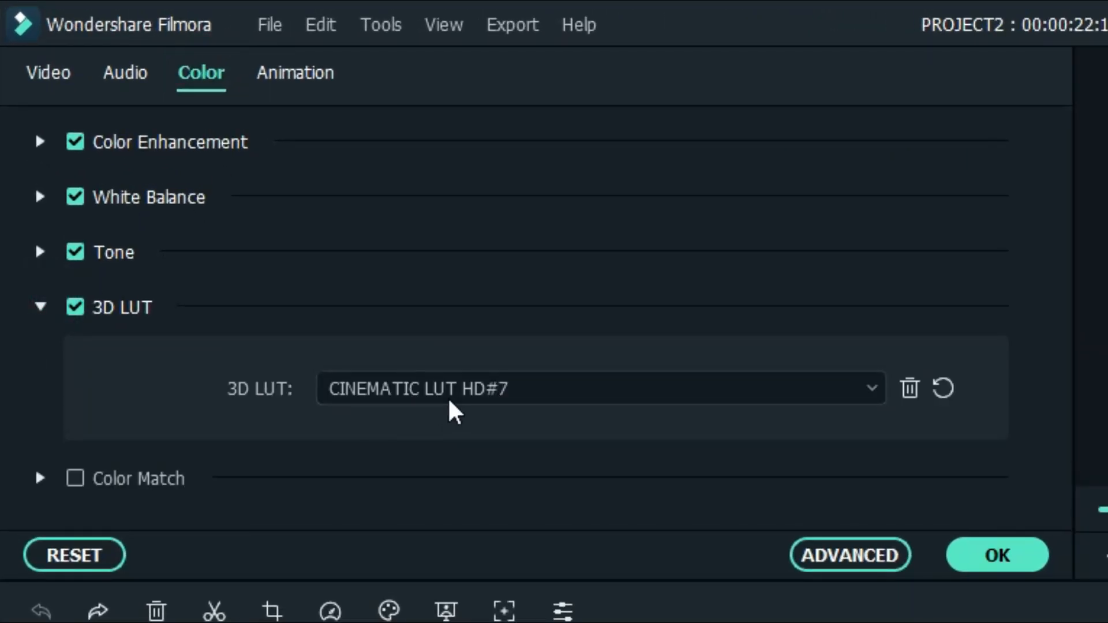
pyautogui.click(1007, 560)
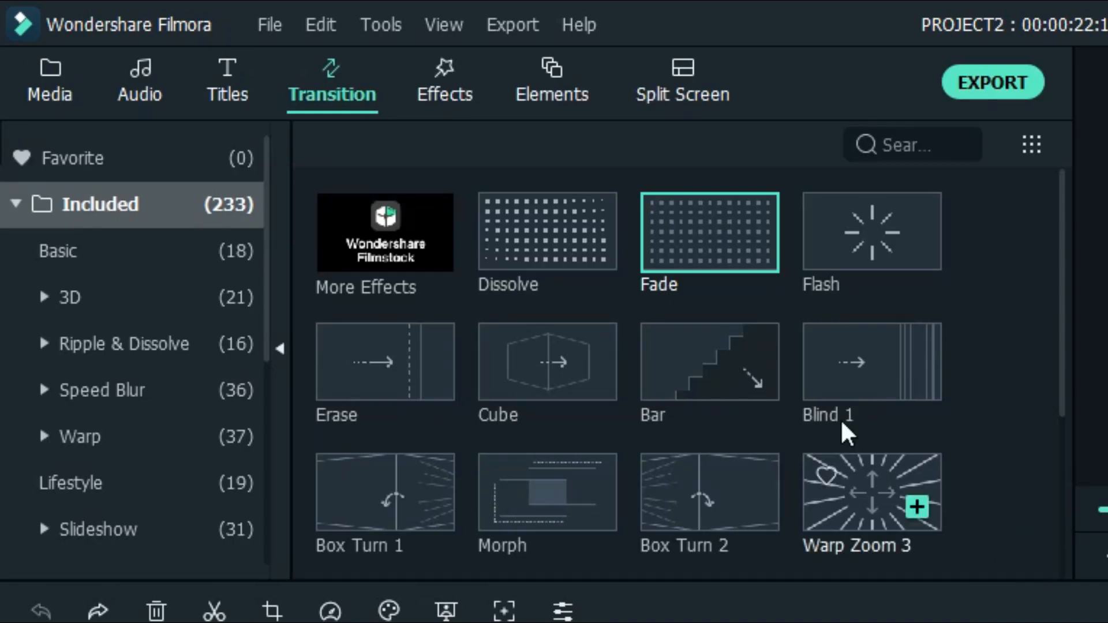
# - Search the effects for SQUARE and apply Square Blur to the MVI_7091 clip
pyautogui.click(459, 98)
pyautogui.click(903, 145)
pyautogui.write('SQUARE')
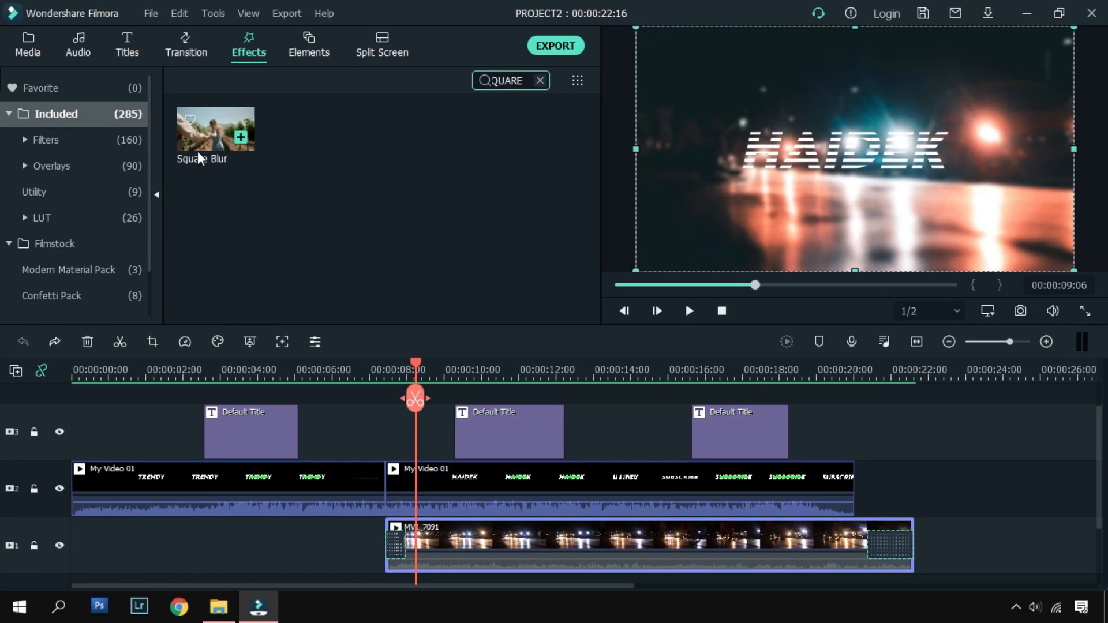
pyautogui.moveTo(289, 212); pyautogui.dragTo(525, 545)
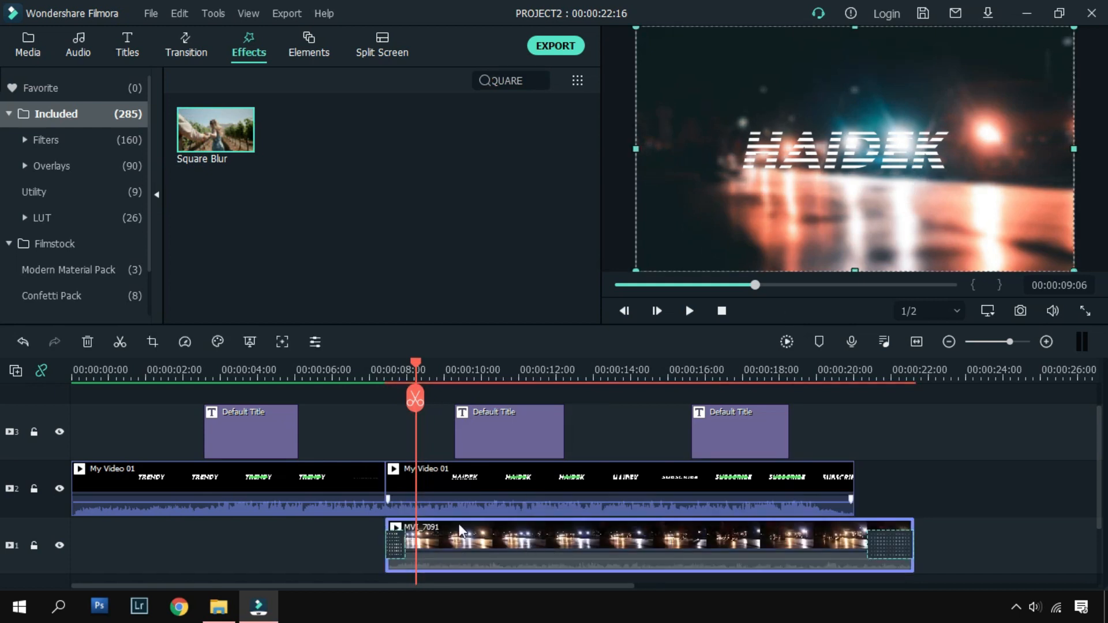
# - Examine the Pan & Zoom start and end frames of the MVI_7091 clip, scrub through it, and confirm
pyautogui.click(153, 341)
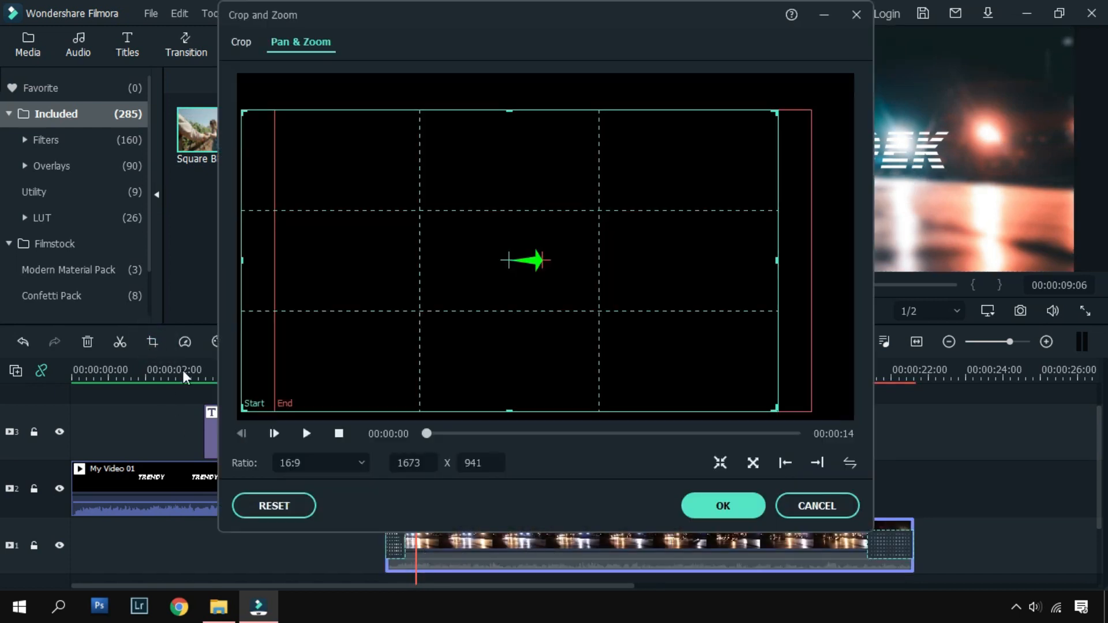
pyautogui.moveTo(428, 436); pyautogui.dragTo(587, 462)
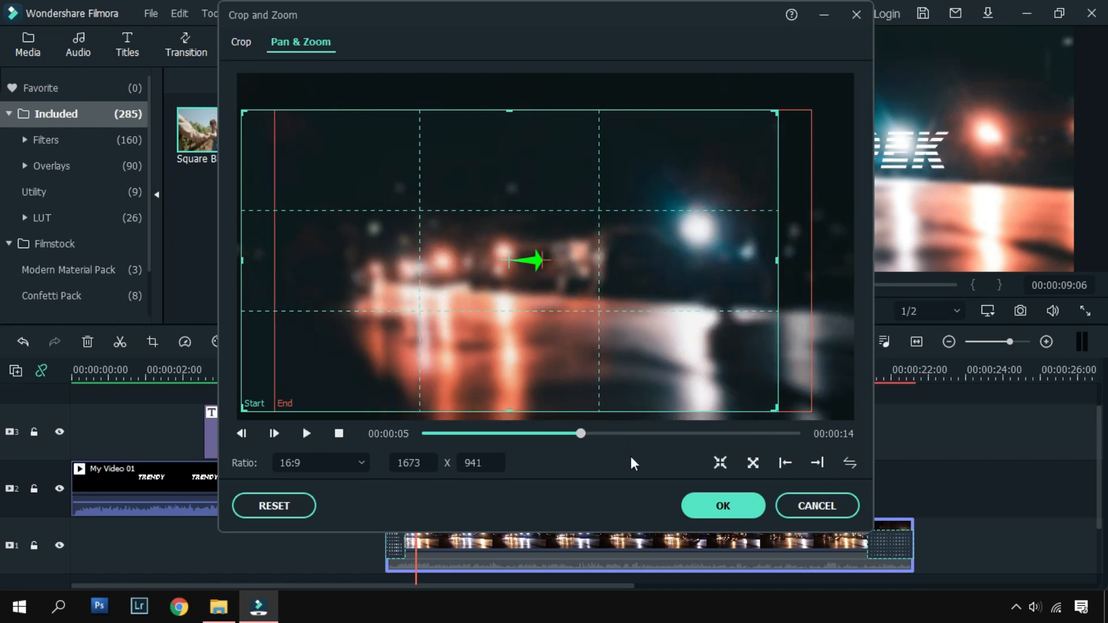
pyautogui.click(738, 510)
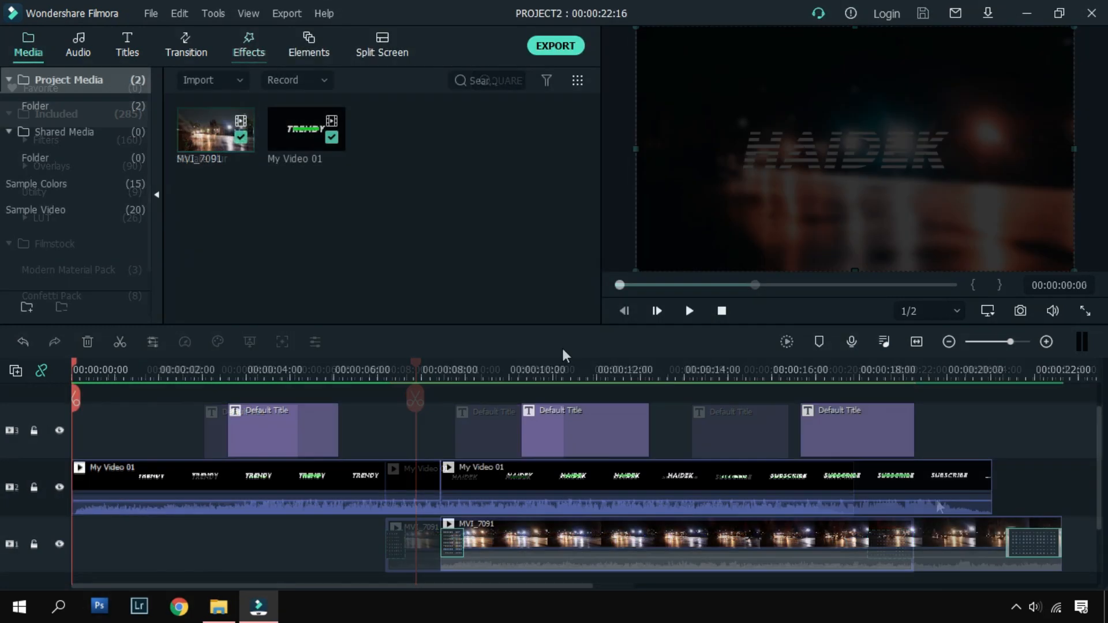
# - Play the finished project from its start and return the playhead to the TRENDY title for review
pyautogui.click(691, 315)
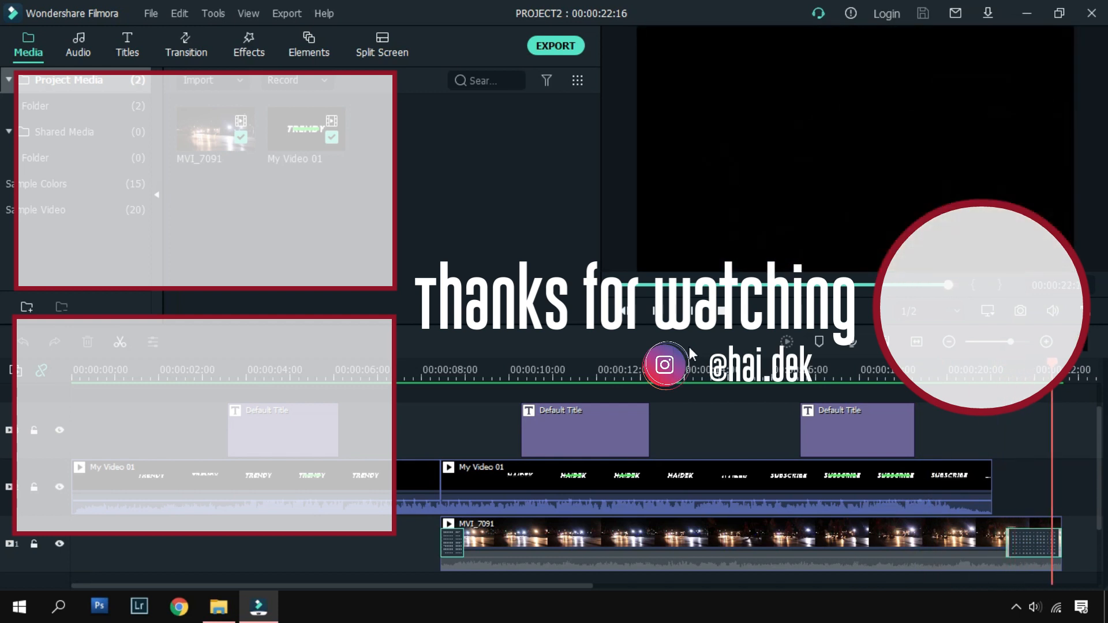
pyautogui.moveTo(1062, 398); pyautogui.dragTo(268, 525)
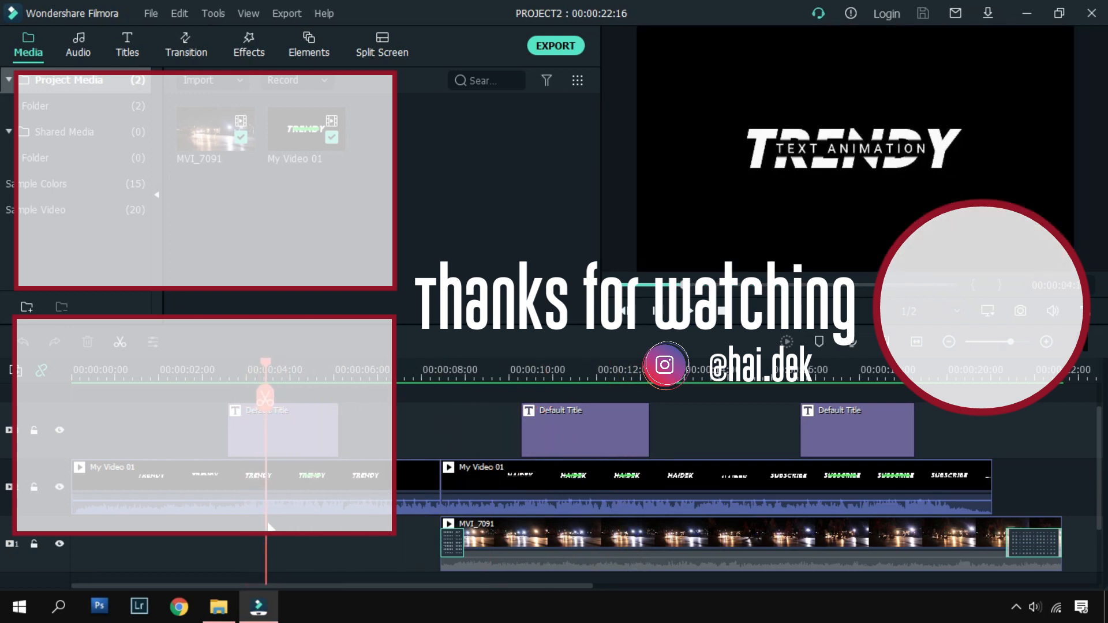